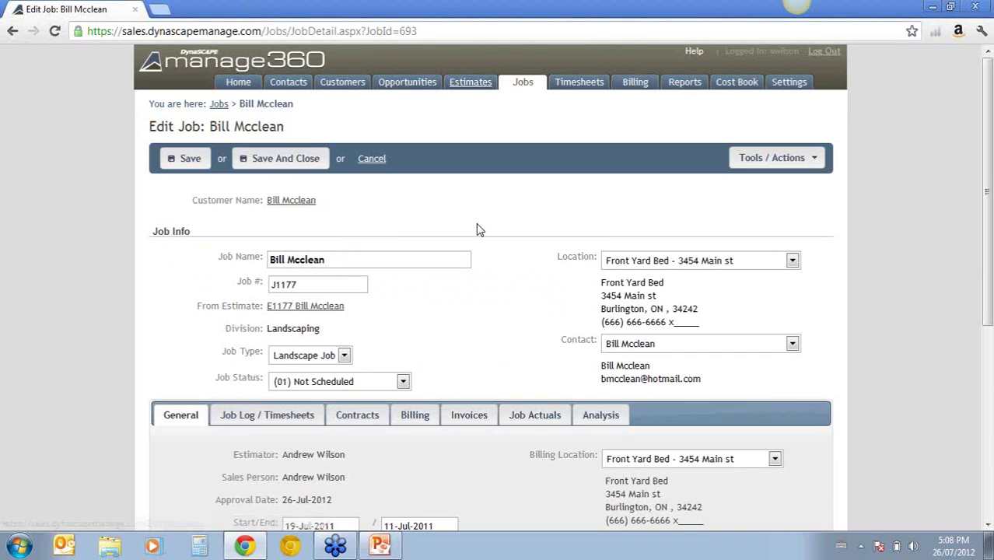
# - Open the job's contracts and check which contract versions can be selected
pyautogui.scroll(-1, 463, 254)
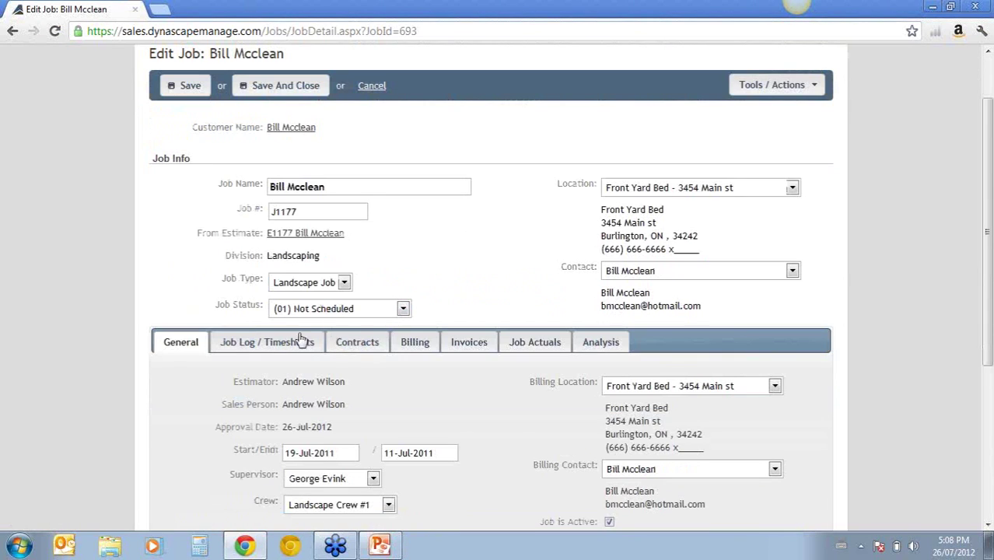
pyautogui.click(357, 345)
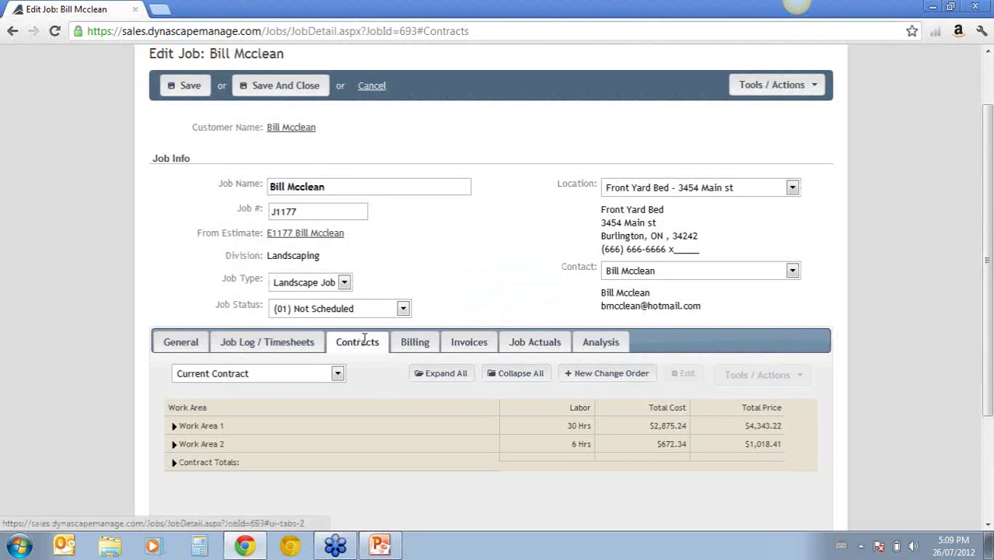
pyautogui.scroll(2, 455, 293)
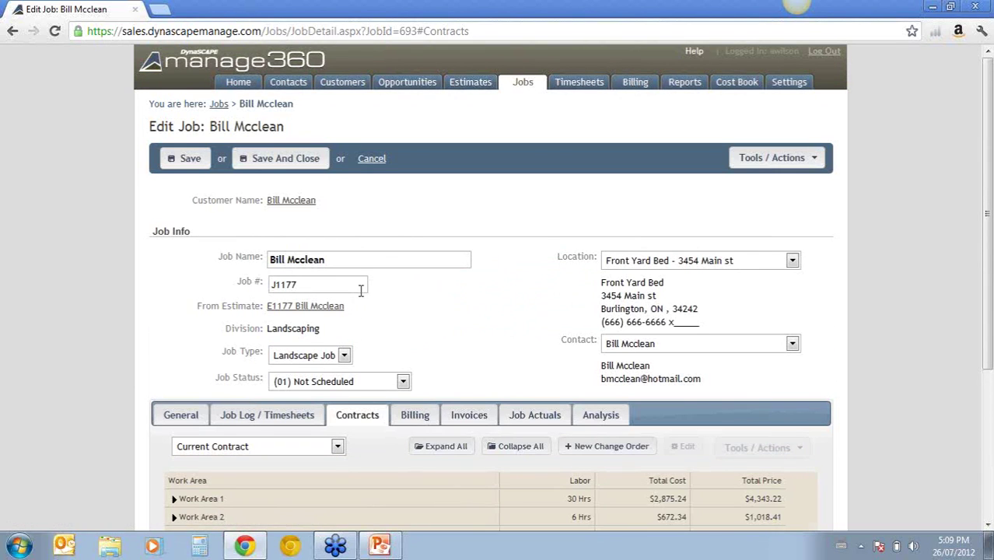
pyautogui.scroll(-4, 360, 292)
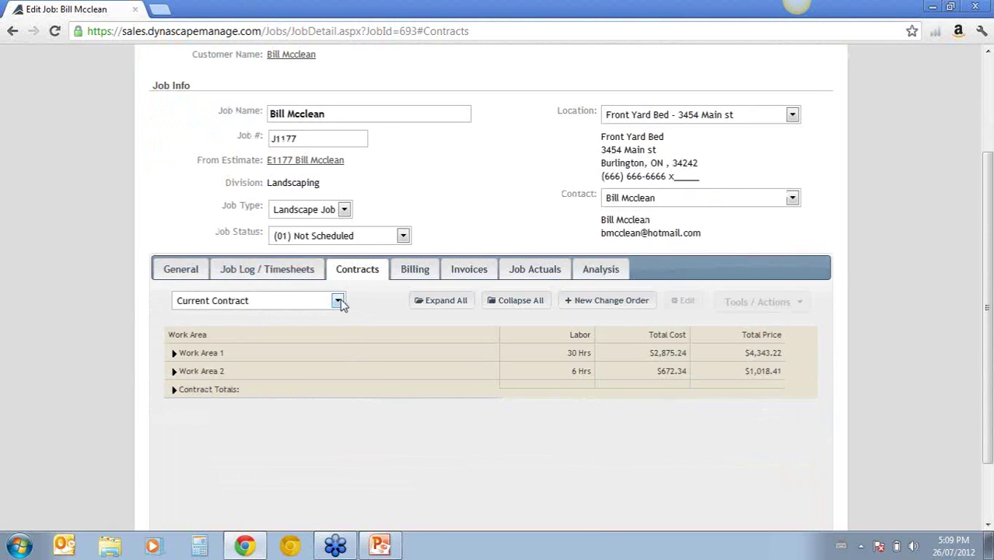
pyautogui.click(339, 301)
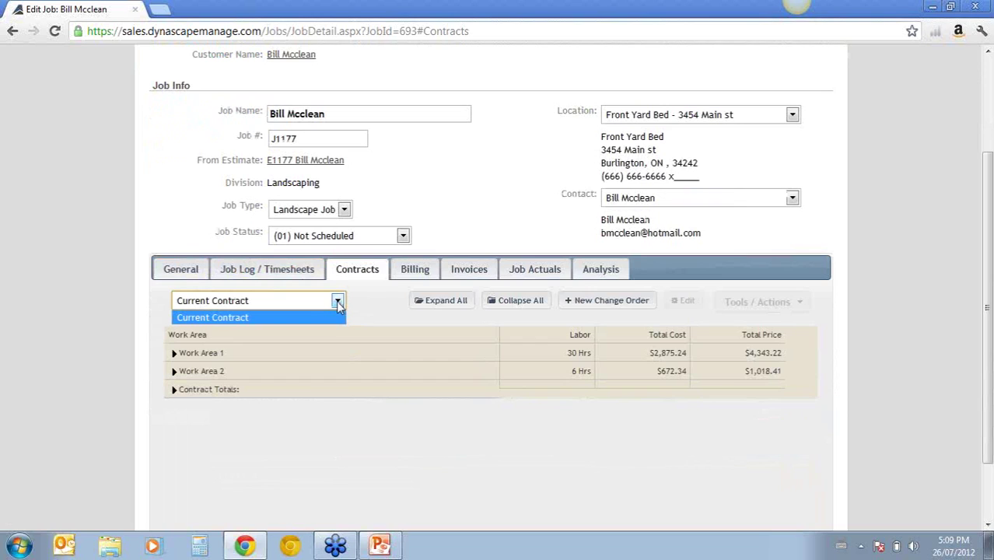
pyautogui.click(338, 302)
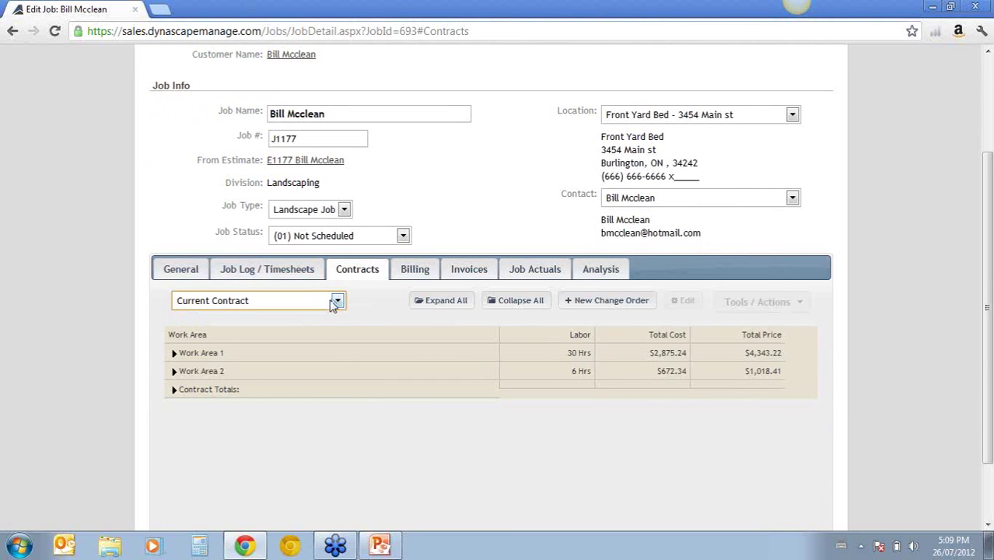
pyautogui.click(338, 301)
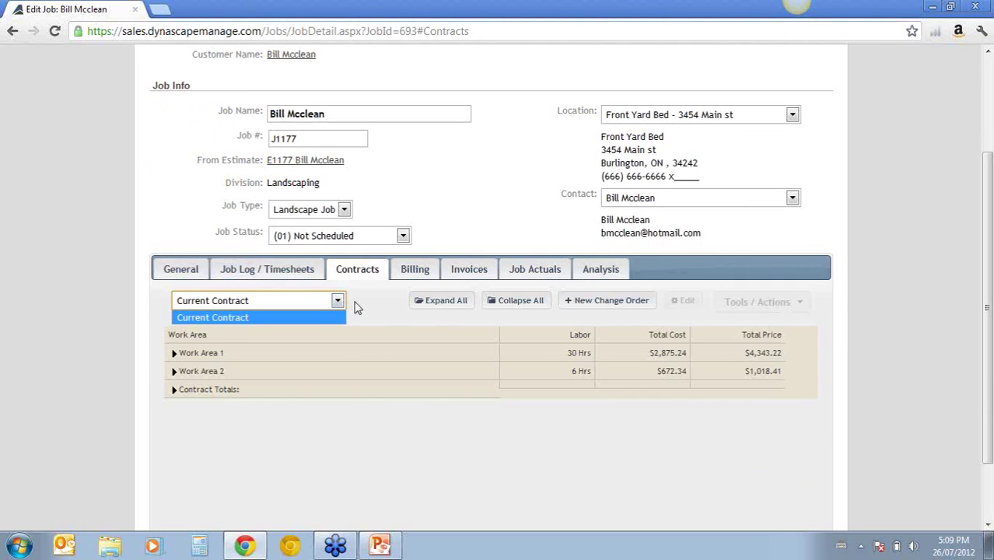
pyautogui.click(357, 308)
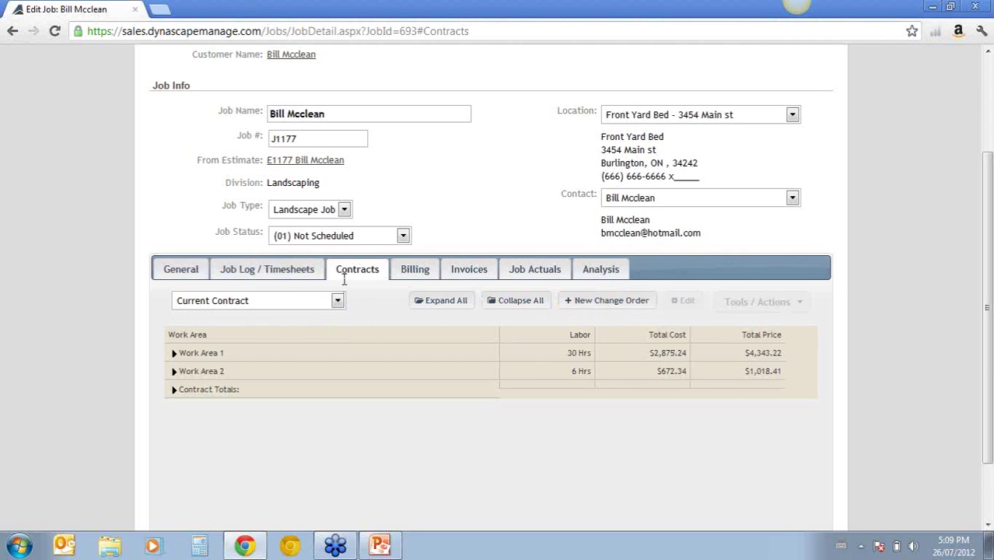
# - Review the job's billing milestones and the contracts available for billing
pyautogui.click(423, 276)
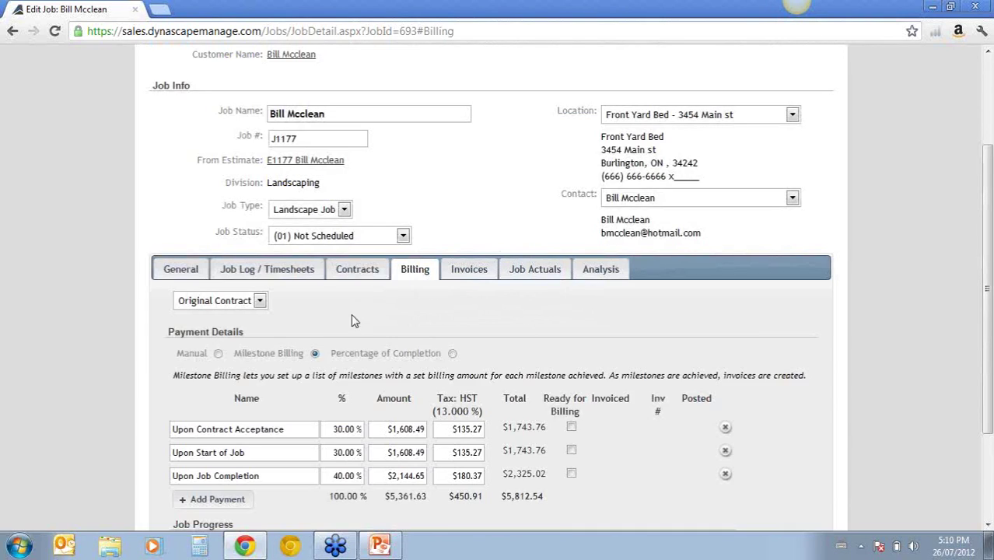
pyautogui.scroll(-1, 351, 323)
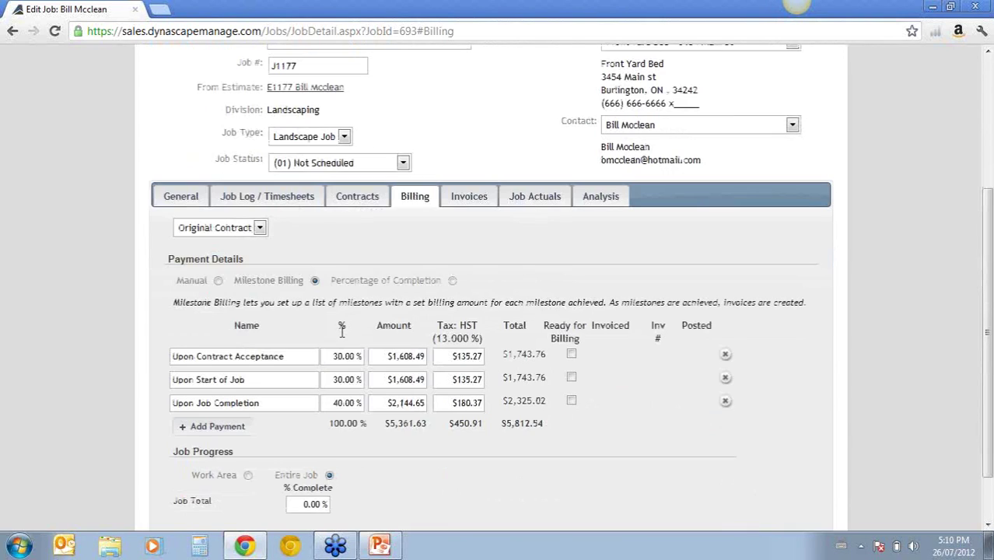
pyautogui.click(260, 229)
pyautogui.click(315, 237)
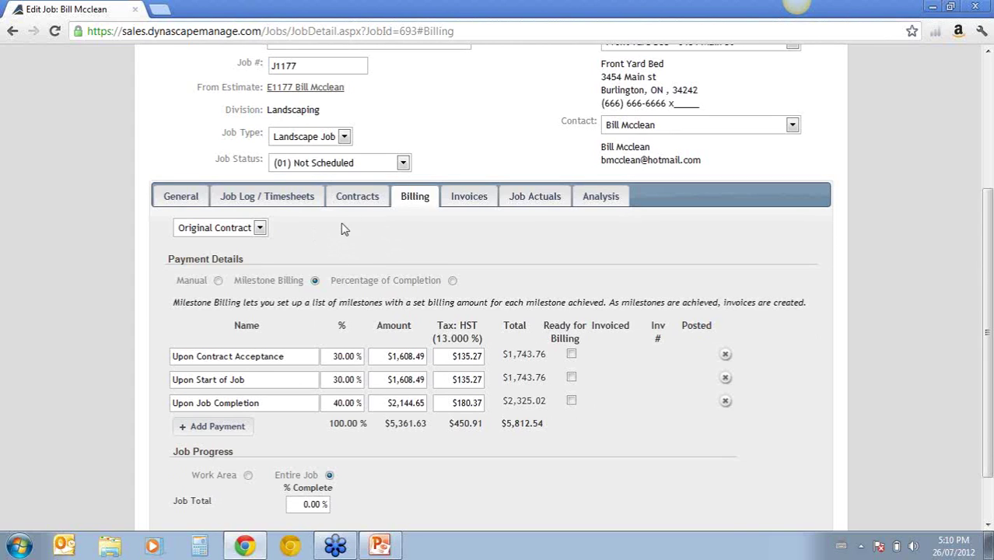
# - Return to the current contract, expand all its work areas and examine the kits and items in Work Area 1
pyautogui.click(365, 199)
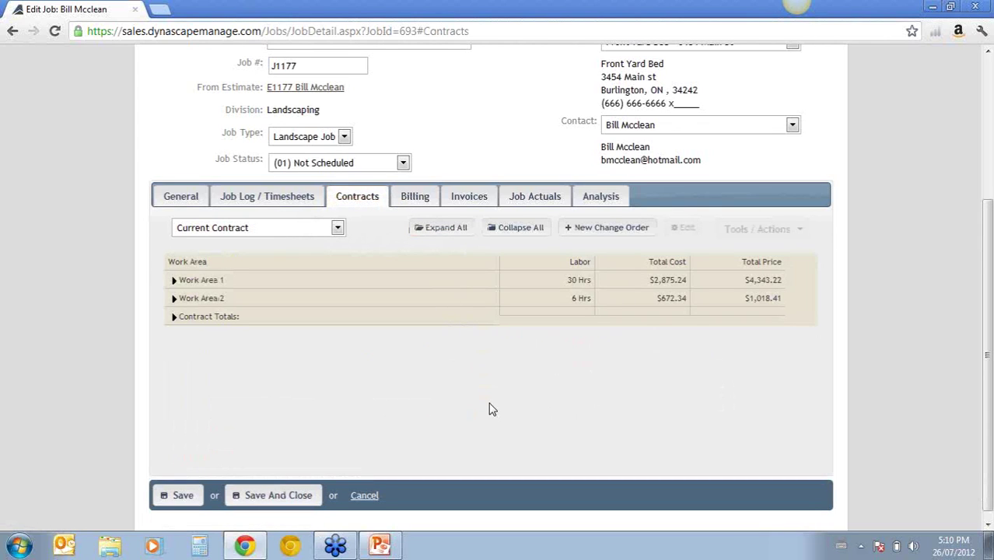
pyautogui.scroll(1, 506, 411)
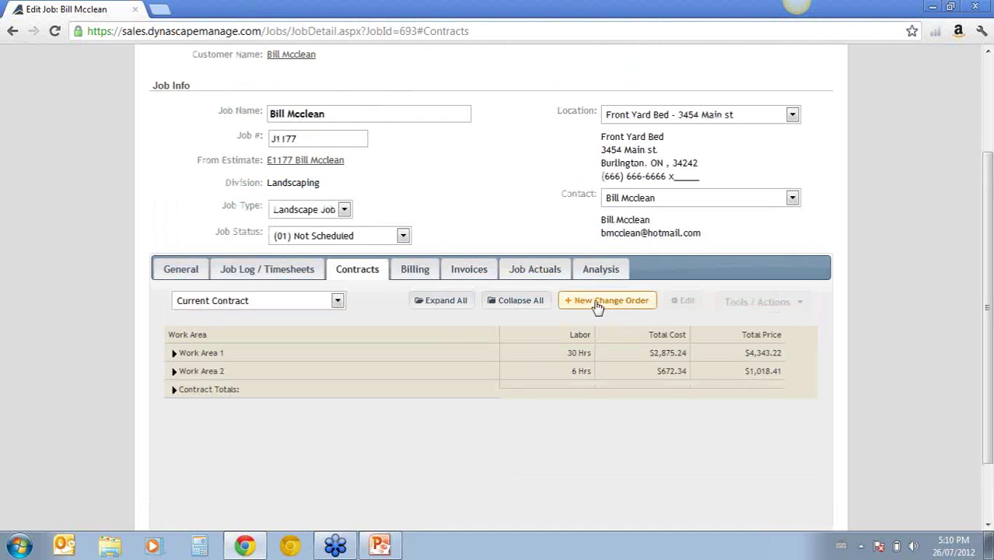
pyautogui.scroll(-1, 328, 357)
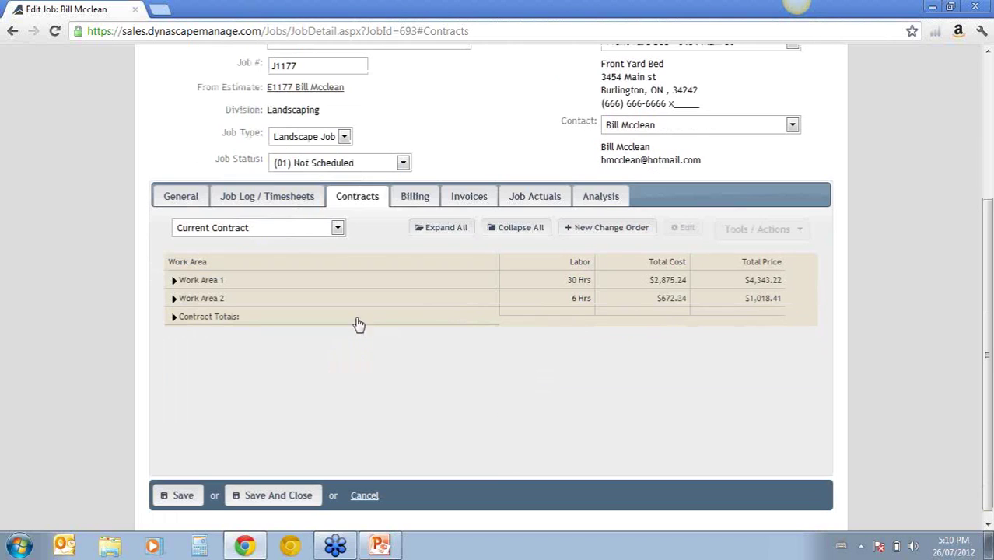
pyautogui.click(452, 227)
pyautogui.scroll(-1, 455, 334)
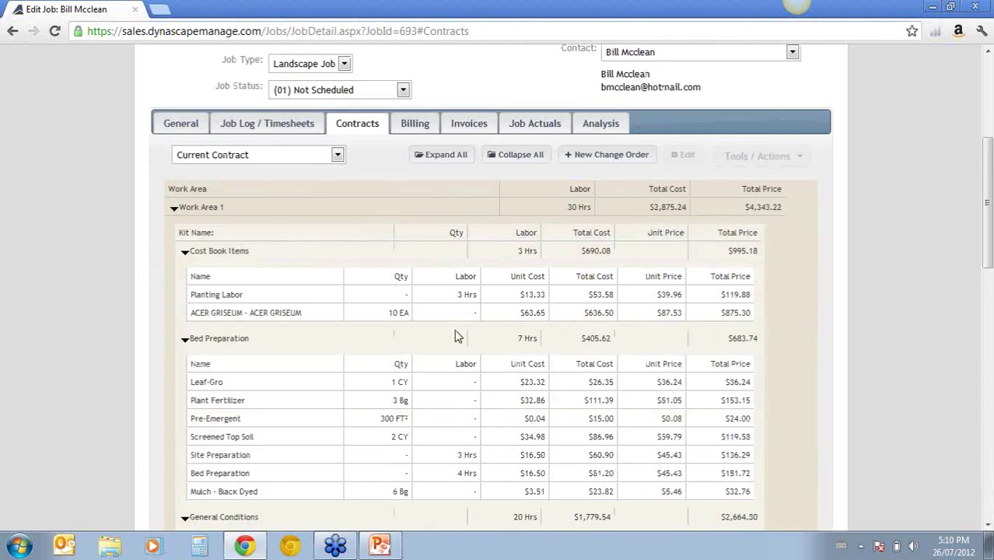
pyautogui.scroll(-1, 302, 330)
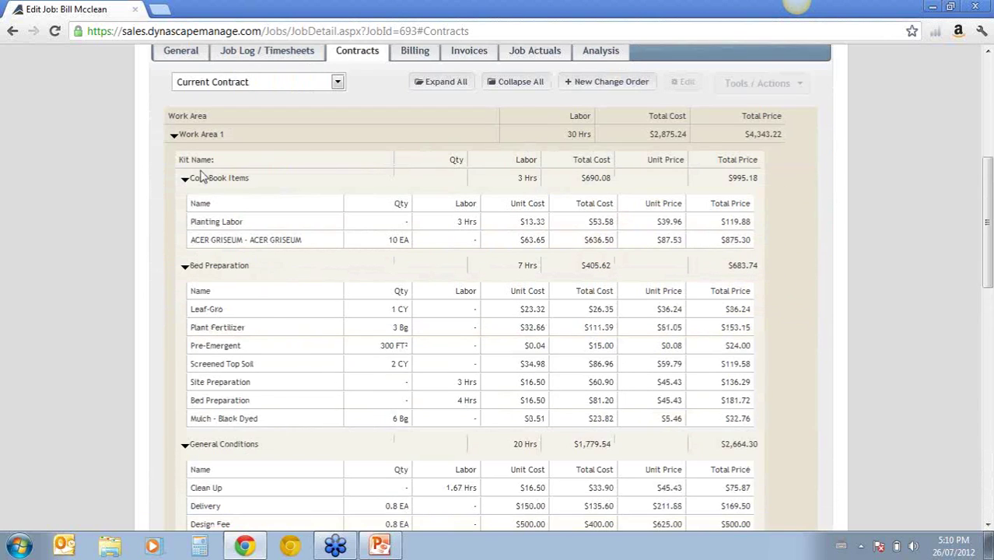
pyautogui.scroll(-5, 264, 311)
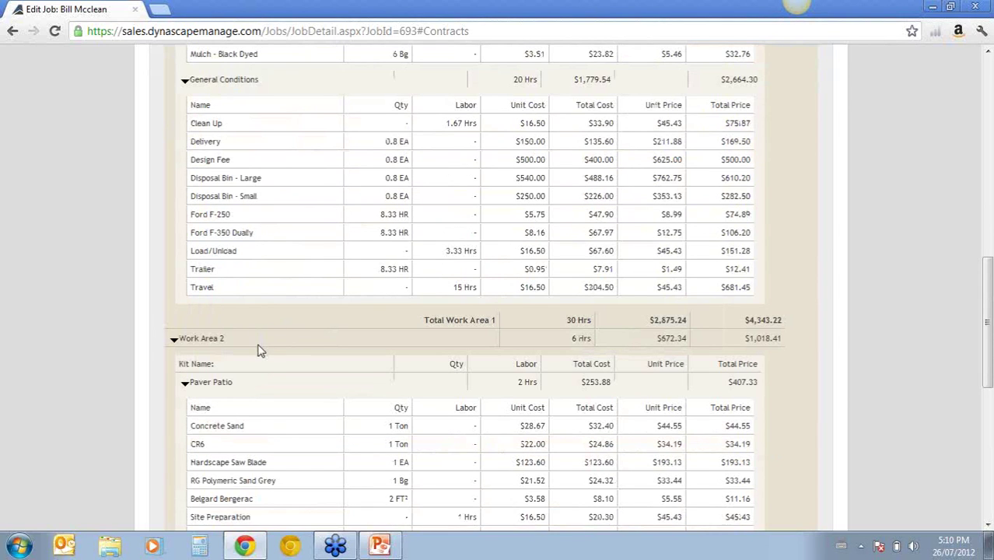
pyautogui.scroll(1, 258, 355)
pyautogui.scroll(3, 259, 356)
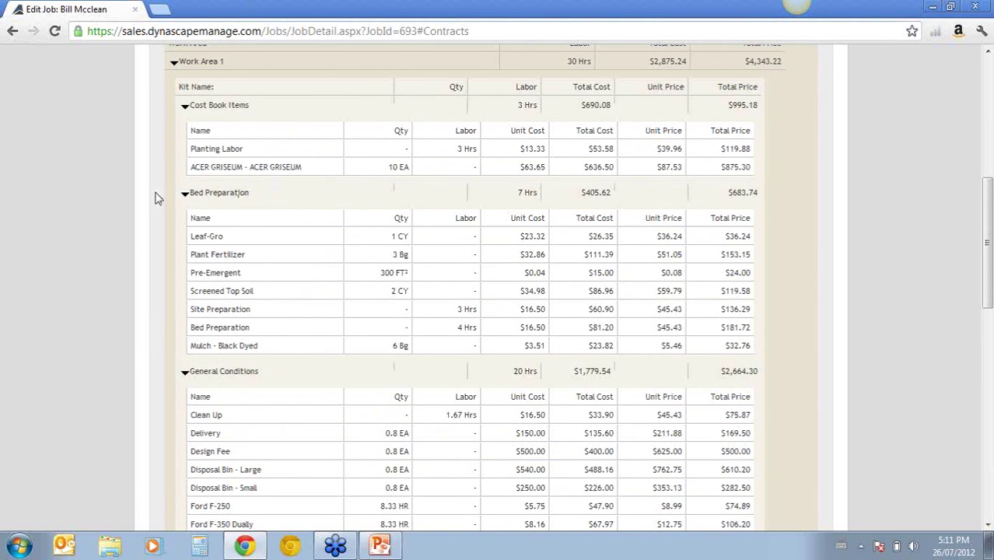
# - Examine the Work Area 2 kits and the contract totals, and collapse all the work areas
pyautogui.scroll(-1, 210, 302)
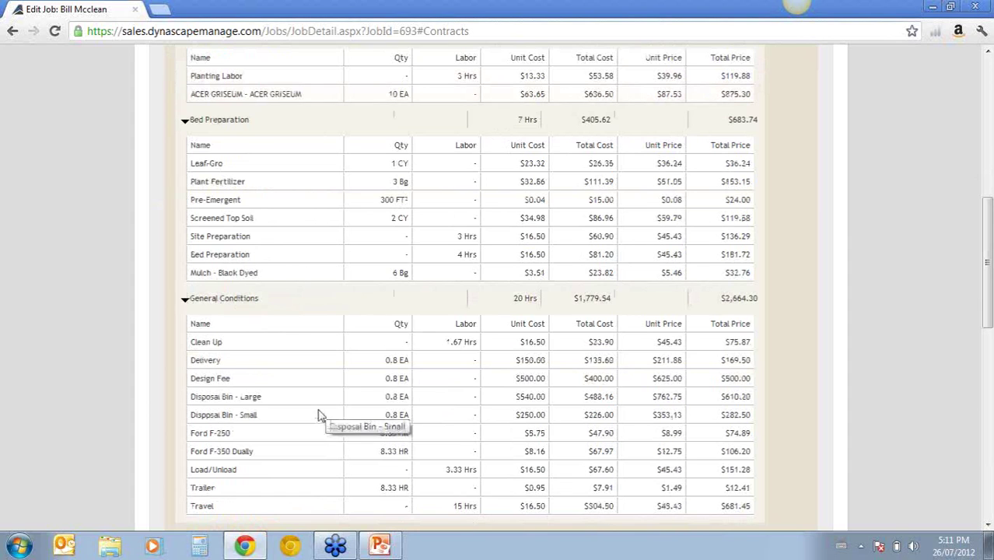
pyautogui.scroll(-1, 315, 424)
pyautogui.scroll(-4, 318, 429)
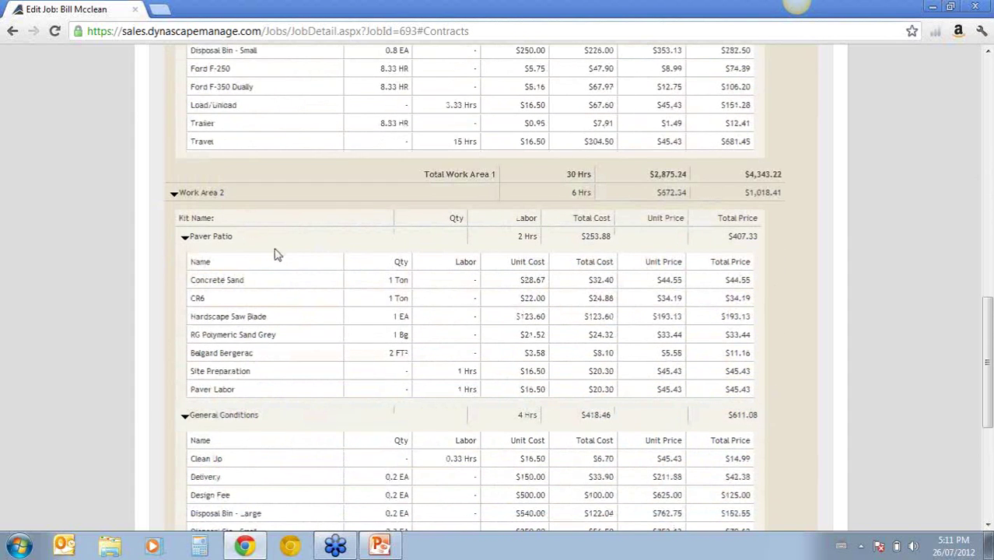
pyautogui.scroll(-2, 278, 257)
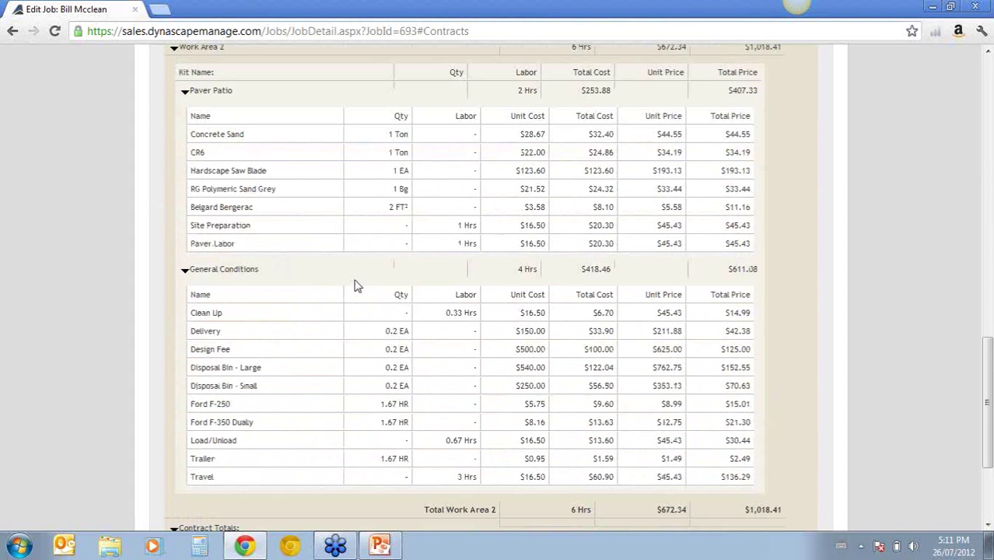
pyautogui.scroll(-2, 342, 350)
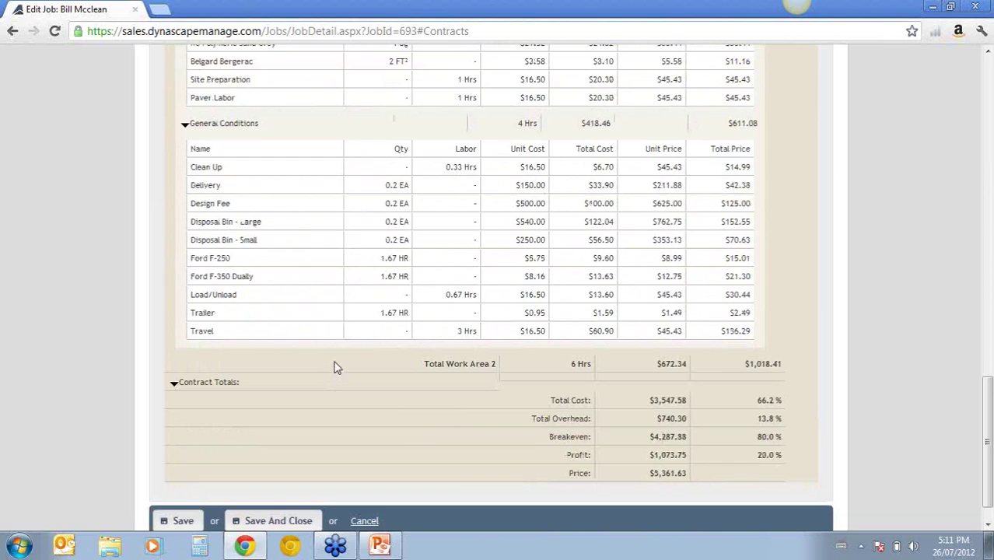
pyautogui.scroll(15, 331, 366)
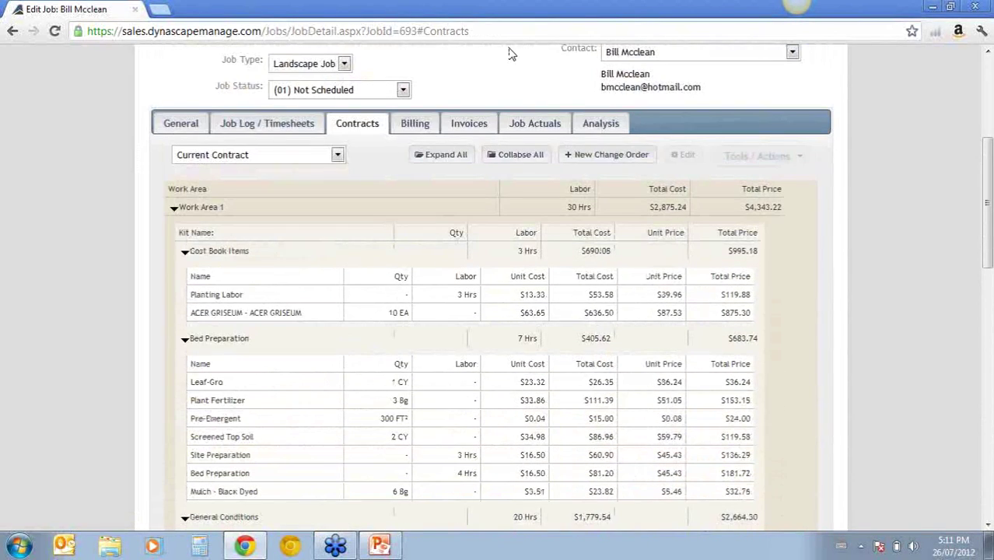
pyautogui.click(509, 156)
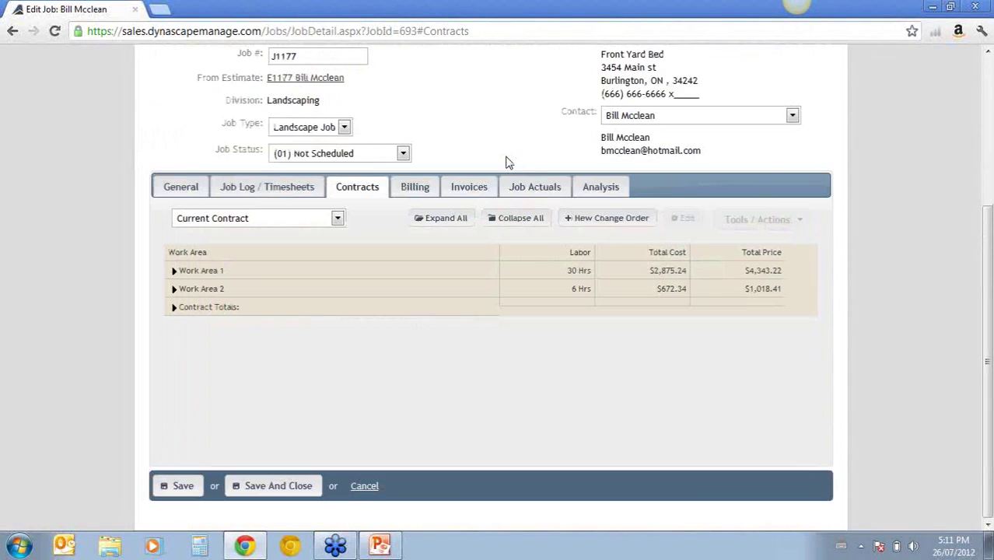
# - Start a new change order for the job and place the cursor in its Description
pyautogui.click(625, 226)
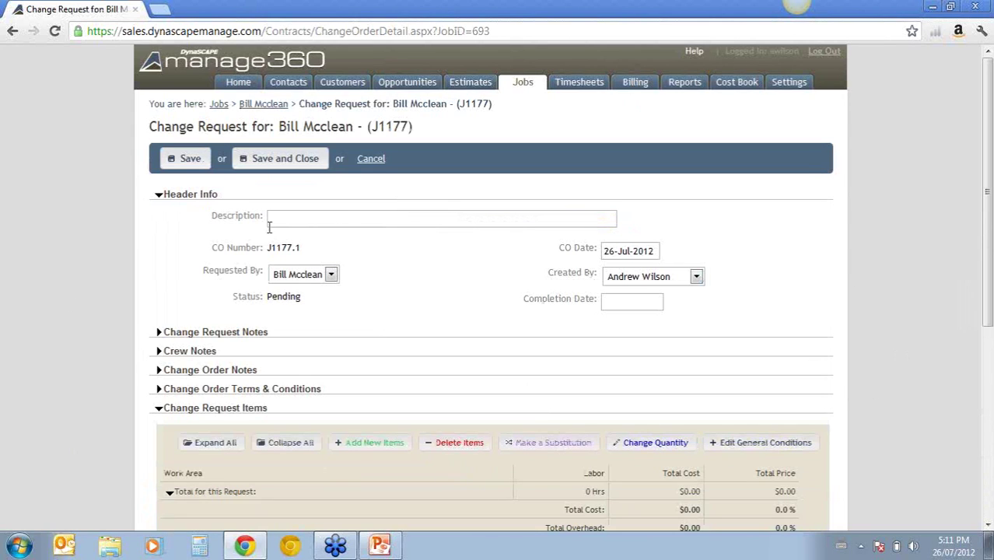
pyautogui.moveTo(214, 216); pyautogui.dragTo(265, 216)
pyautogui.click(410, 271)
pyautogui.click(324, 221)
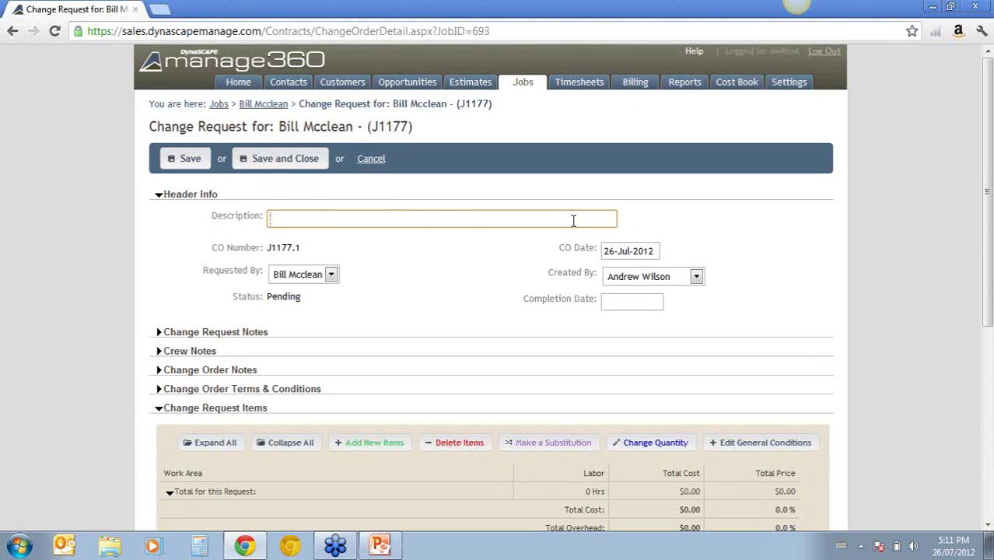
# - Check which contacts are available as the requester of the change order, keeping the current selection
pyautogui.scroll(-1, 582, 256)
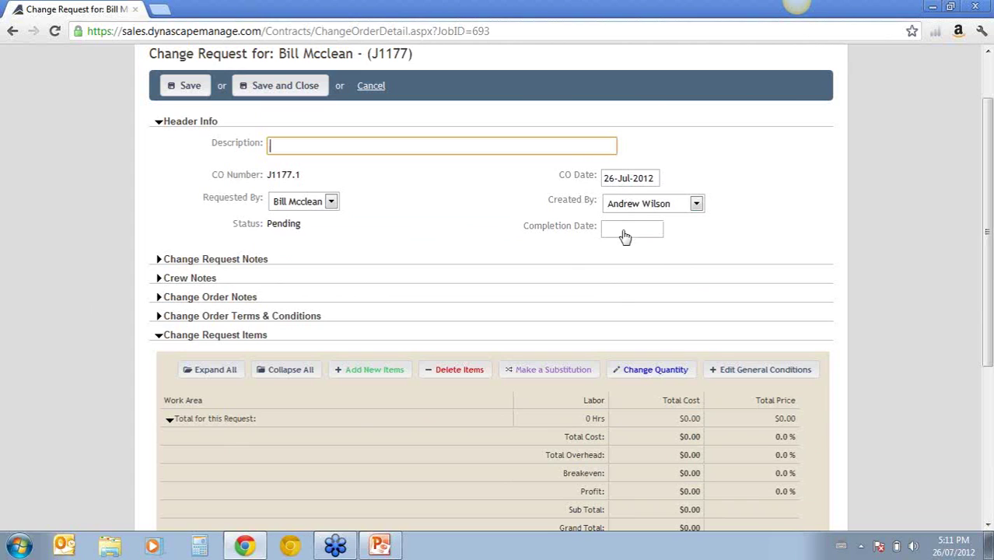
pyautogui.click(317, 204)
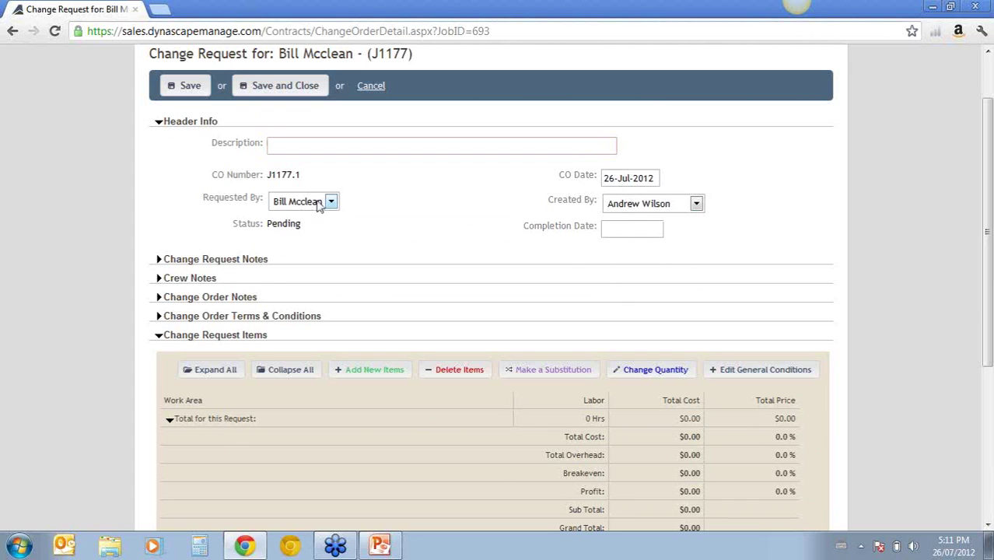
pyautogui.click(317, 204)
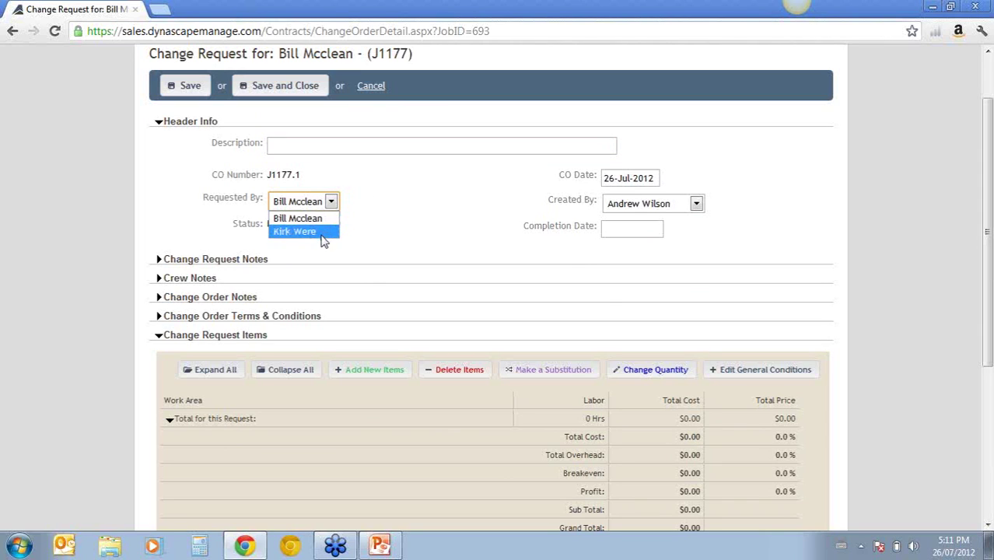
pyautogui.click(382, 207)
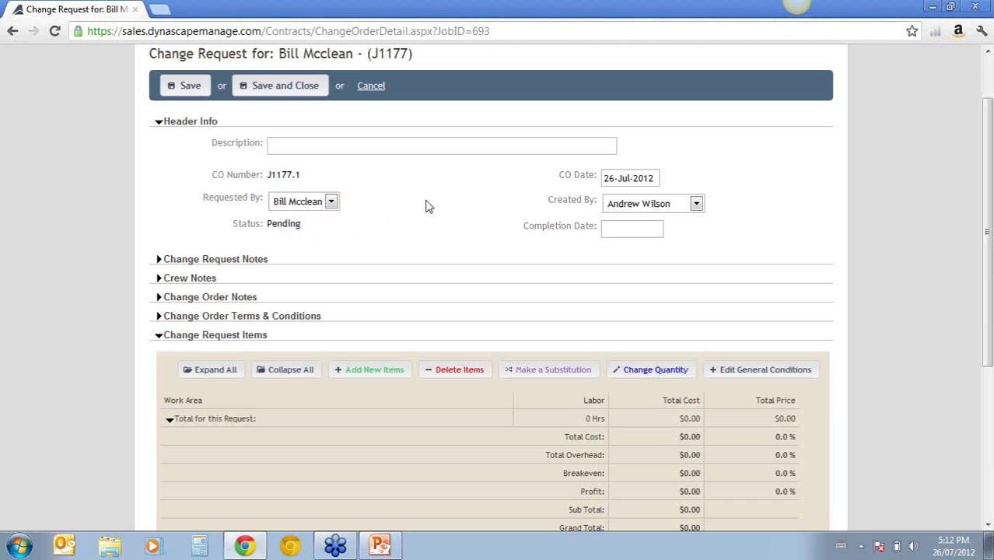
pyautogui.click(331, 203)
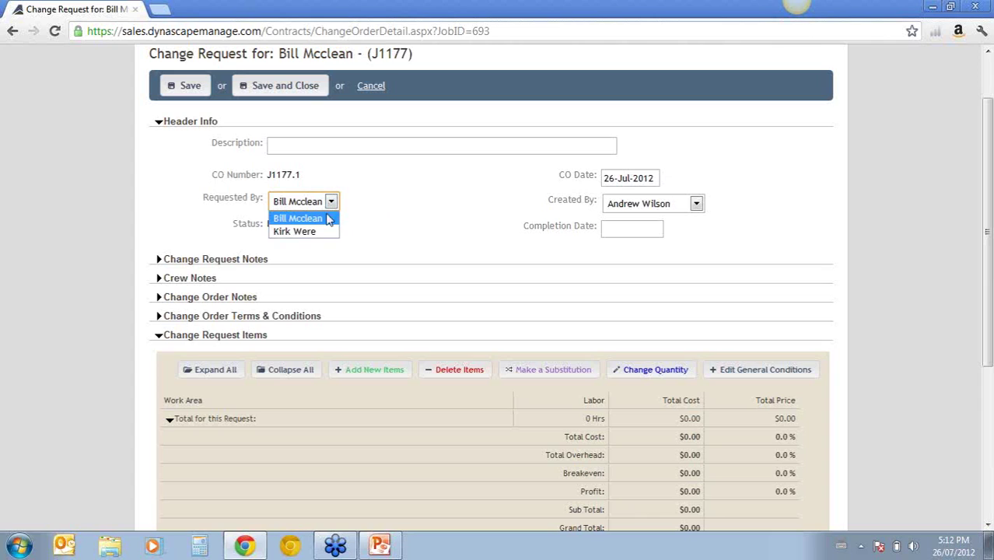
pyautogui.click(360, 196)
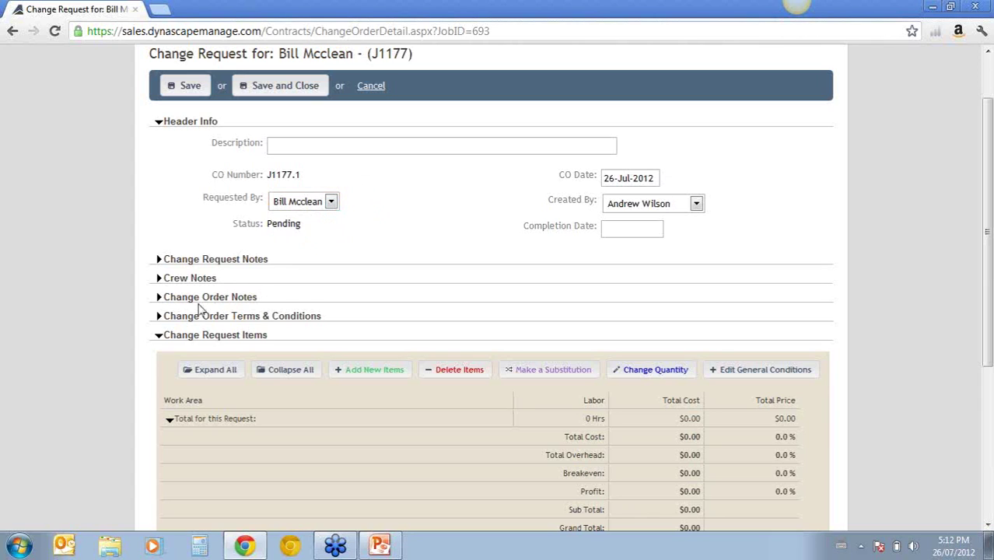
# - Expand the internal Change Request Notes, view the notes area and collapse it again
pyautogui.click(160, 261)
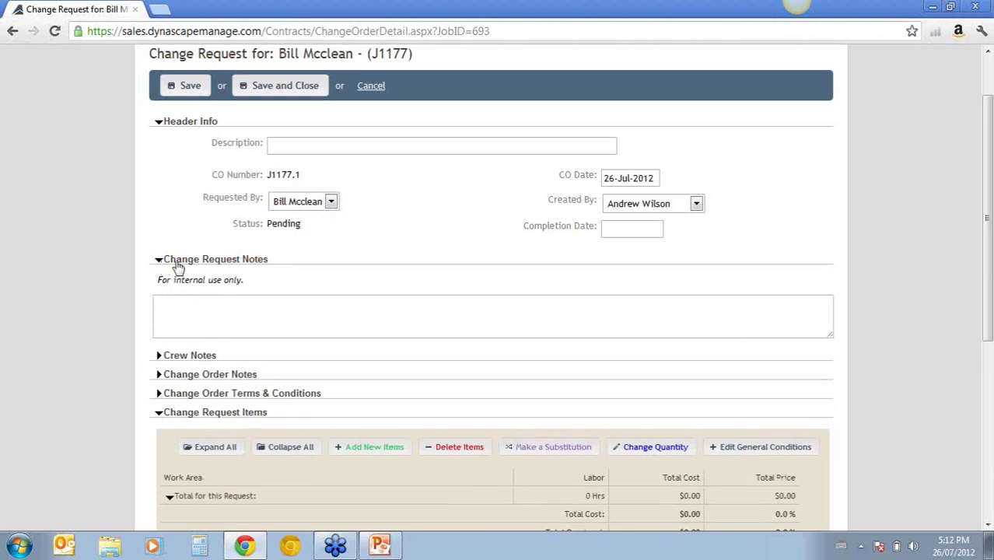
pyautogui.click(196, 312)
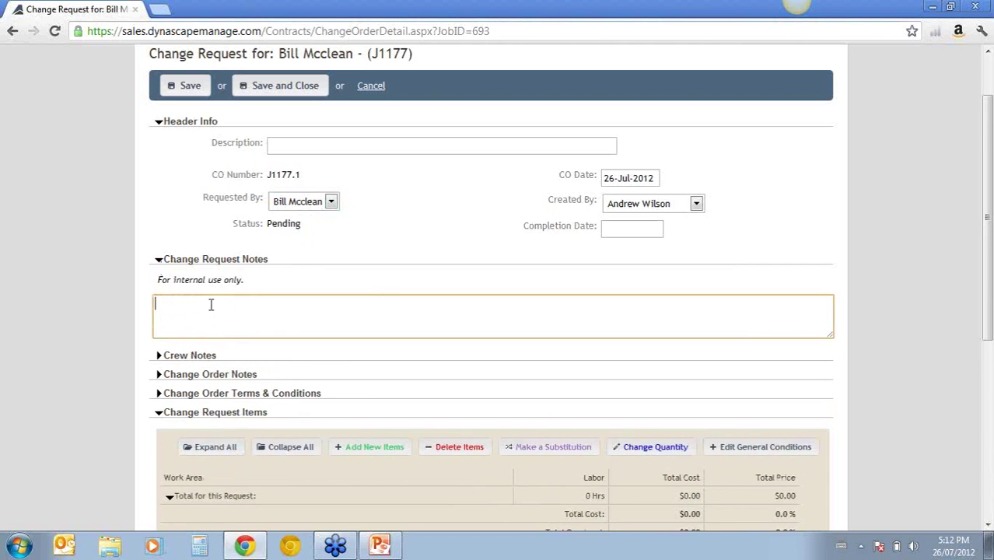
pyautogui.click(159, 262)
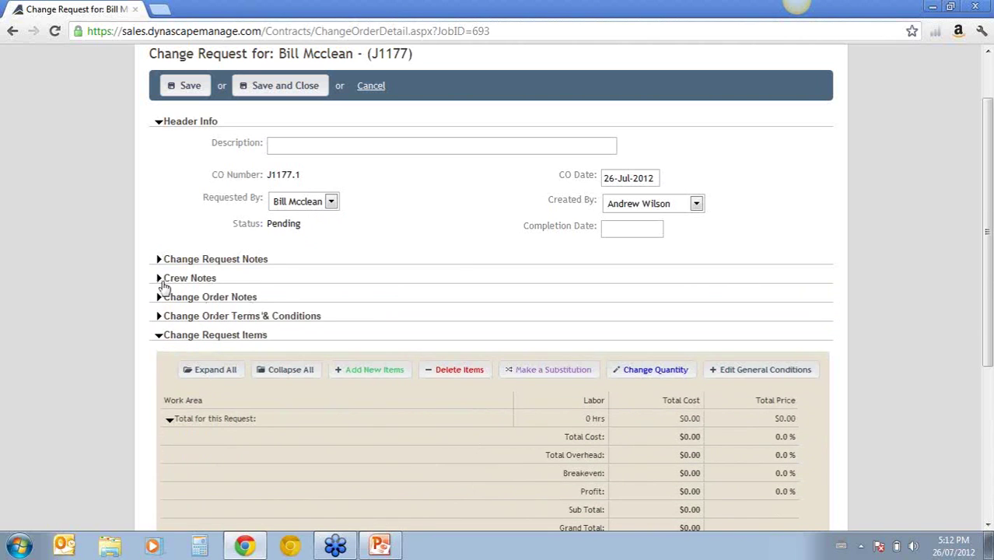
# - View the Crew Notes and the Change Order Terms & Conditions sections, collapsing each one again
pyautogui.click(159, 281)
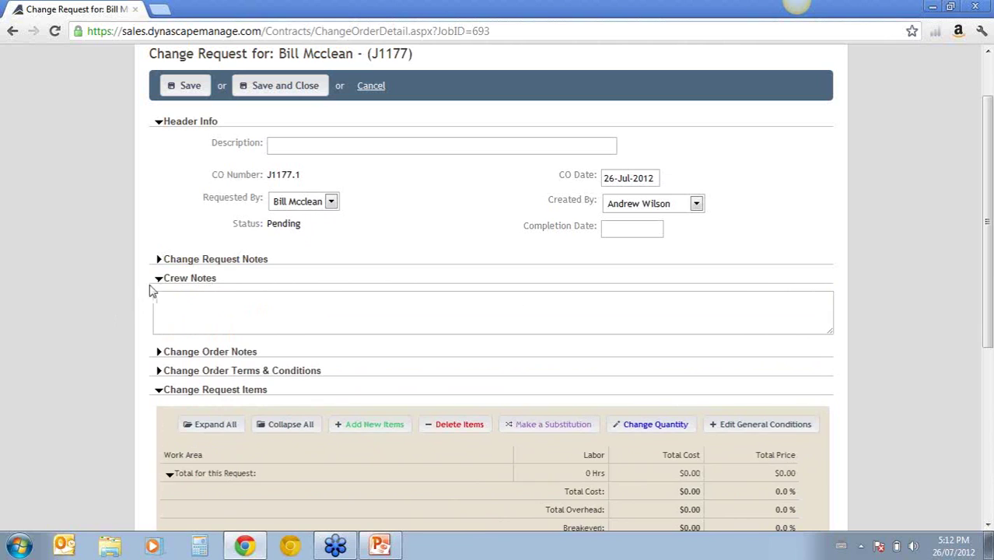
pyautogui.click(159, 279)
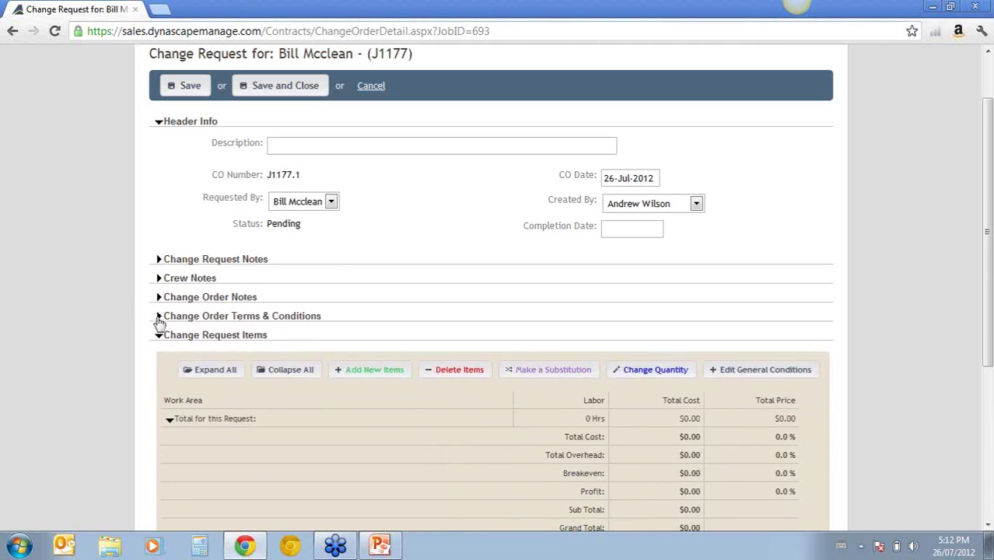
pyautogui.click(159, 317)
pyautogui.scroll(-2, 474, 309)
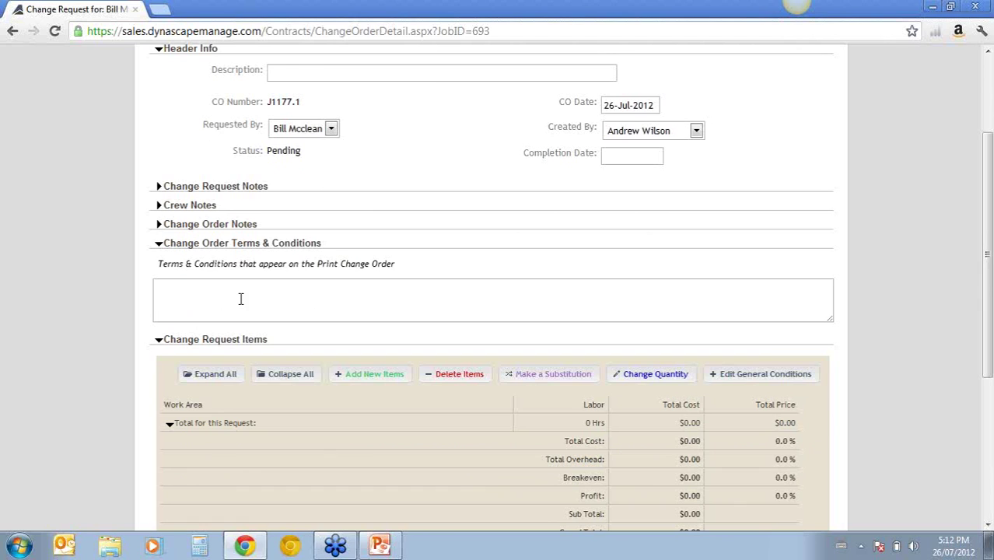
pyautogui.click(187, 244)
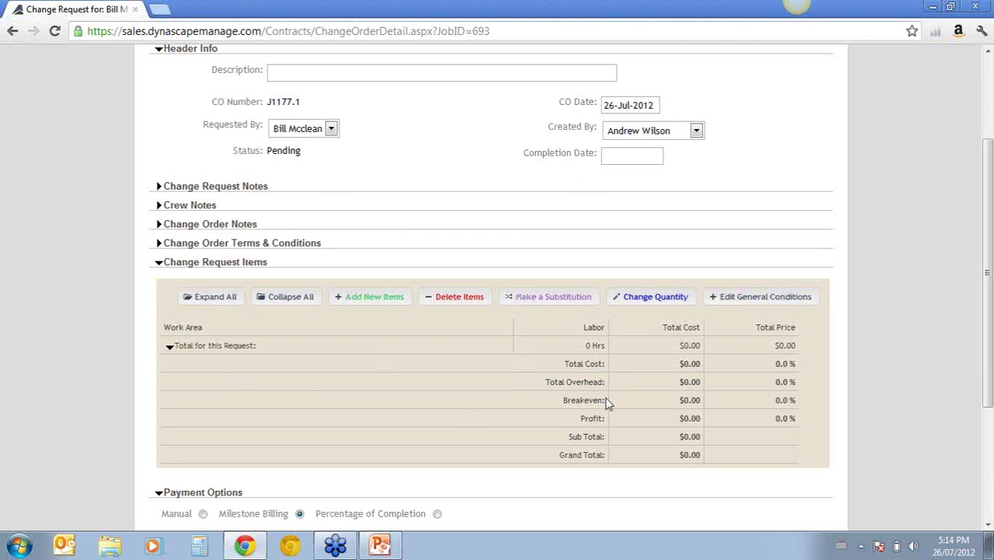
# - Review the change order's Payment Options and check the available payment schedules, keeping the current one
pyautogui.scroll(-2, 825, 350)
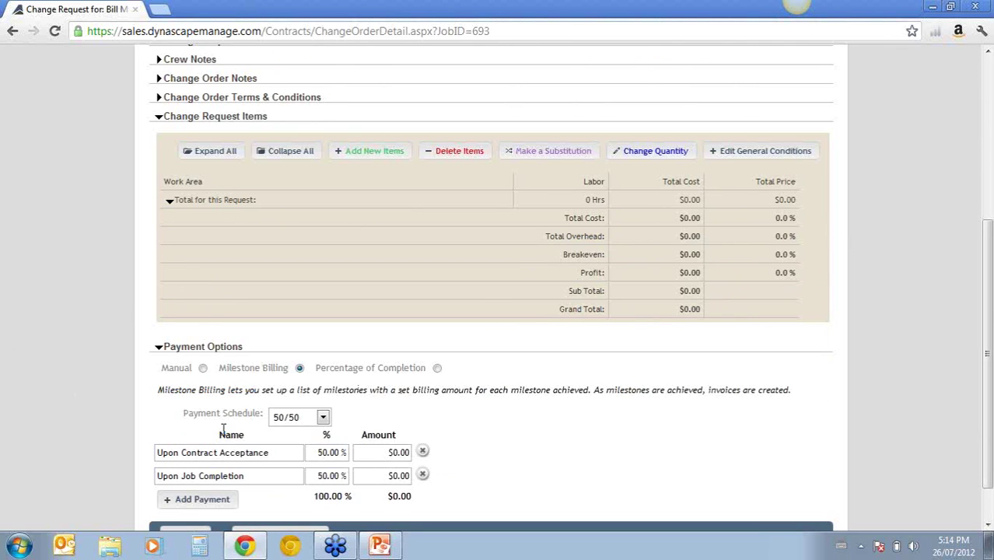
pyautogui.click(289, 418)
pyautogui.click(381, 418)
pyautogui.scroll(-2, 545, 445)
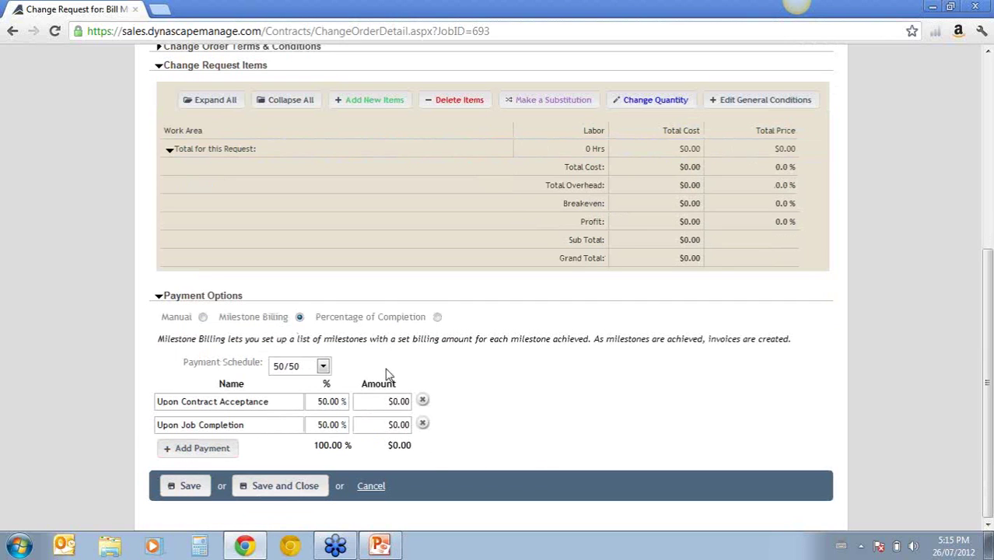
# - Enter "Add new Trees" as the change order's description and set its completion date to 26-Jul-2012
pyautogui.scroll(3, 573, 405)
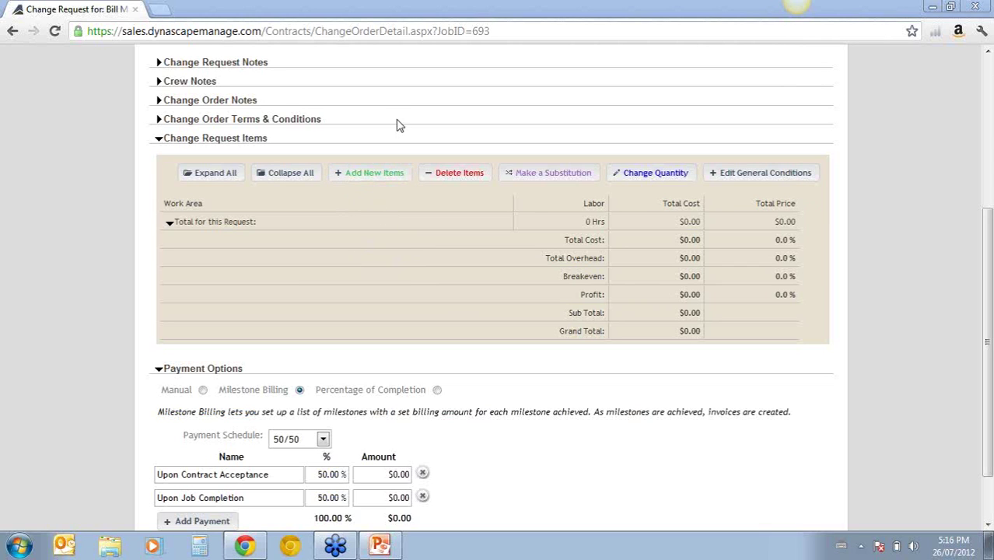
pyautogui.scroll(3, 396, 126)
pyautogui.scroll(-1, 360, 235)
pyautogui.click(283, 144)
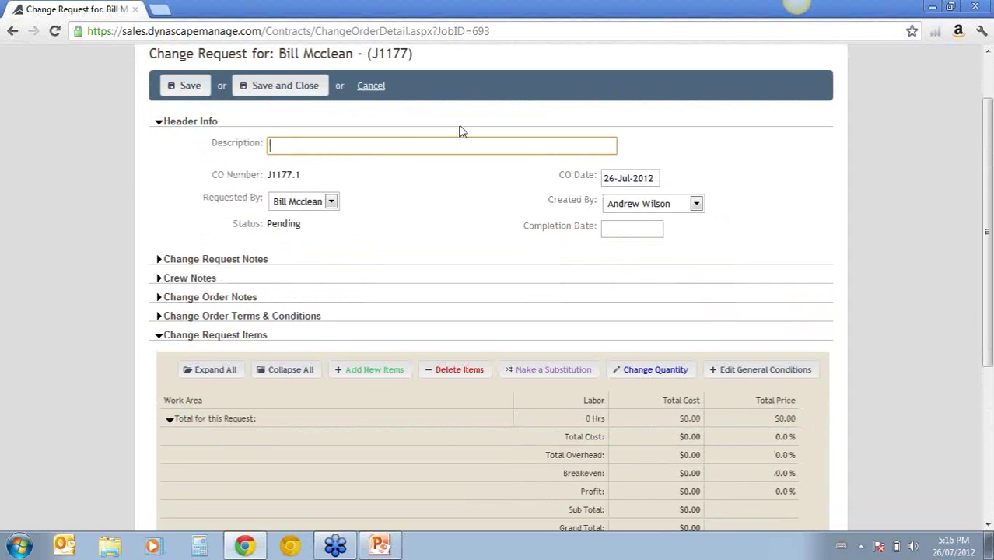
pyautogui.write('Add new')
pyautogui.click(632, 230)
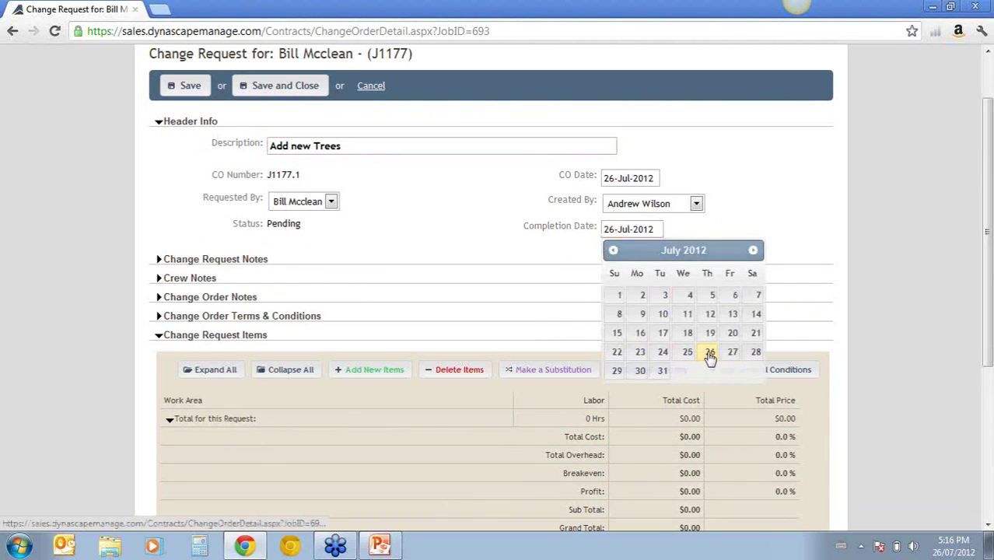
pyautogui.click(711, 351)
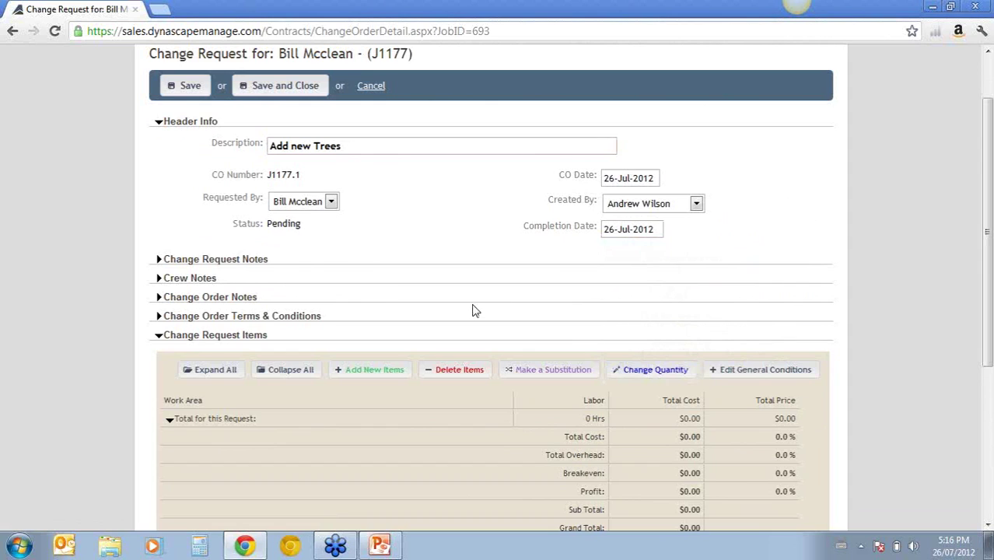
# - Enter the internal Change Request Note "Customer wanted 4 new trees in an existing bed." and collapse the notes section
pyautogui.scroll(-1, 395, 283)
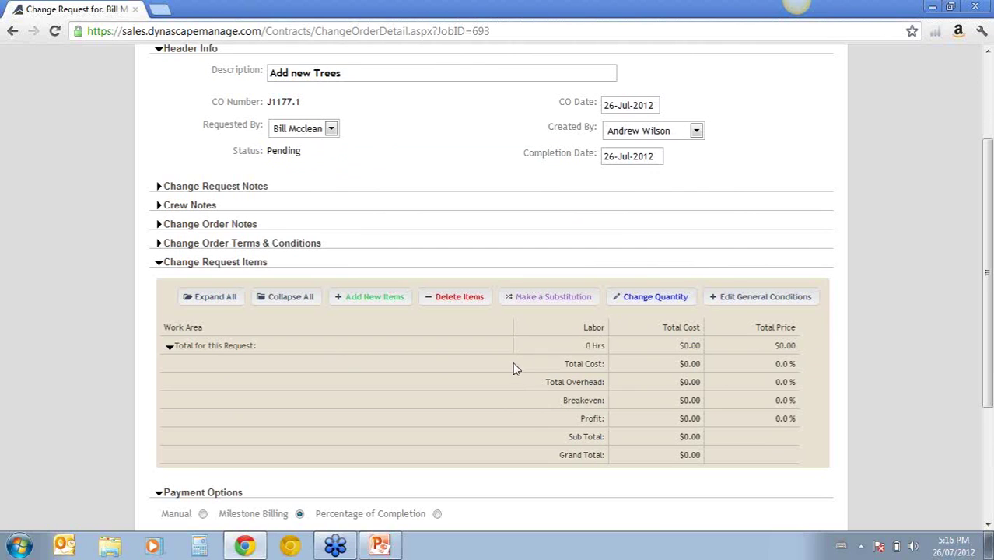
pyautogui.scroll(1, 502, 374)
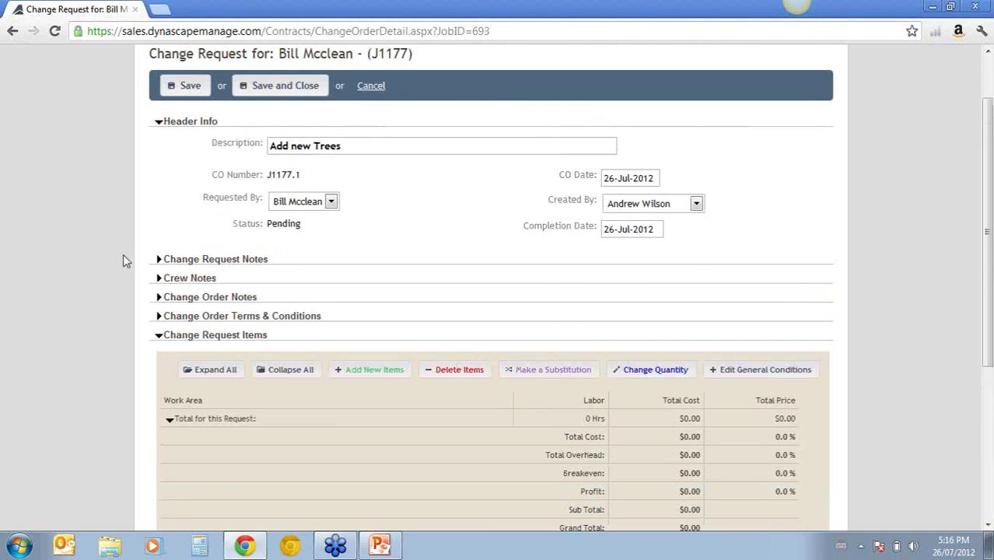
pyautogui.click(158, 259)
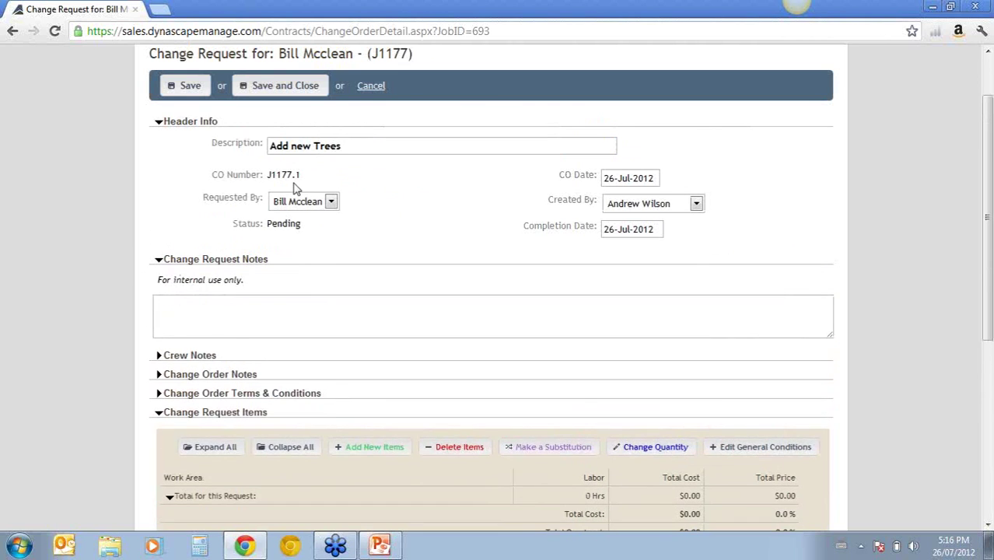
pyautogui.click(194, 306)
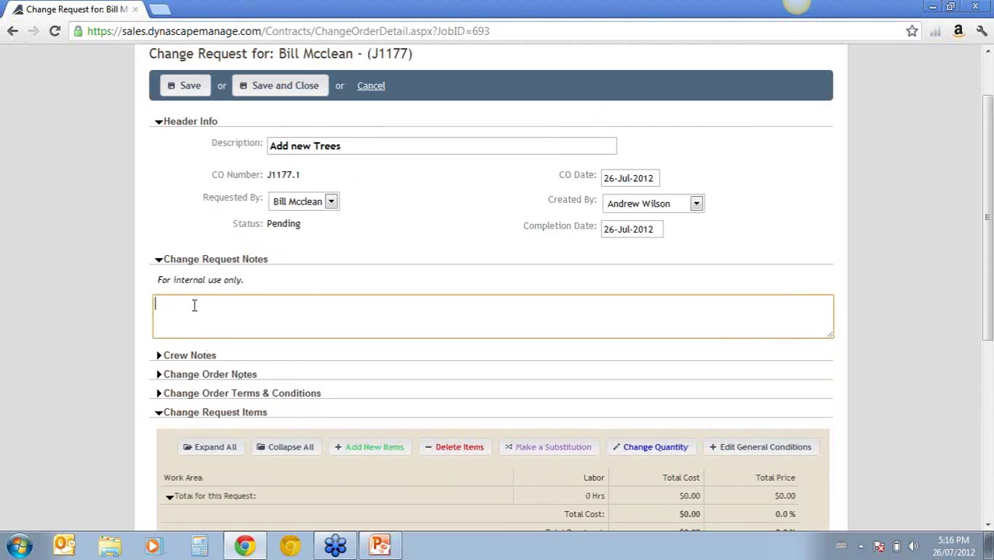
pyautogui.write('Customer wanted 4 new trees in an')
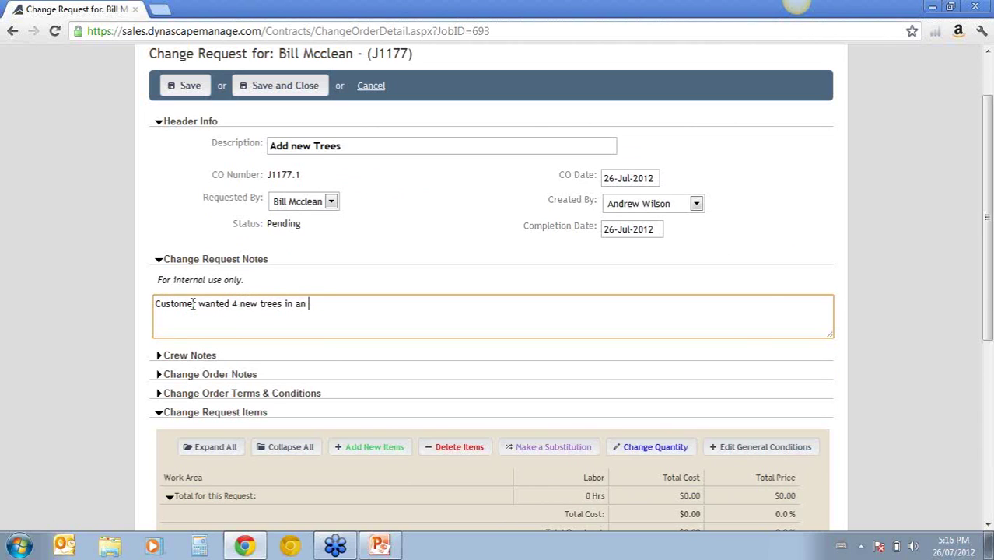
pyautogui.write(' existing bed.')
pyautogui.scroll(-2, 513, 311)
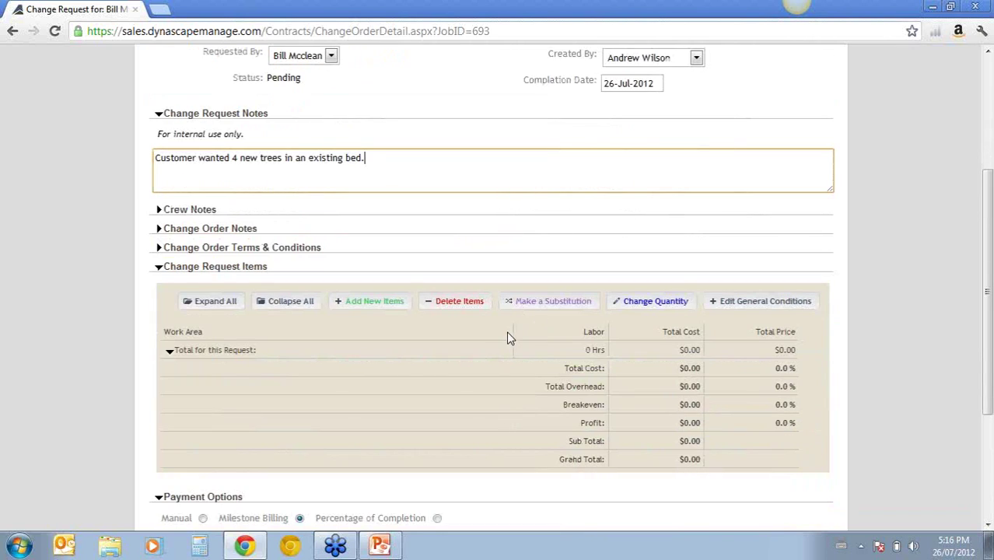
pyautogui.click(161, 113)
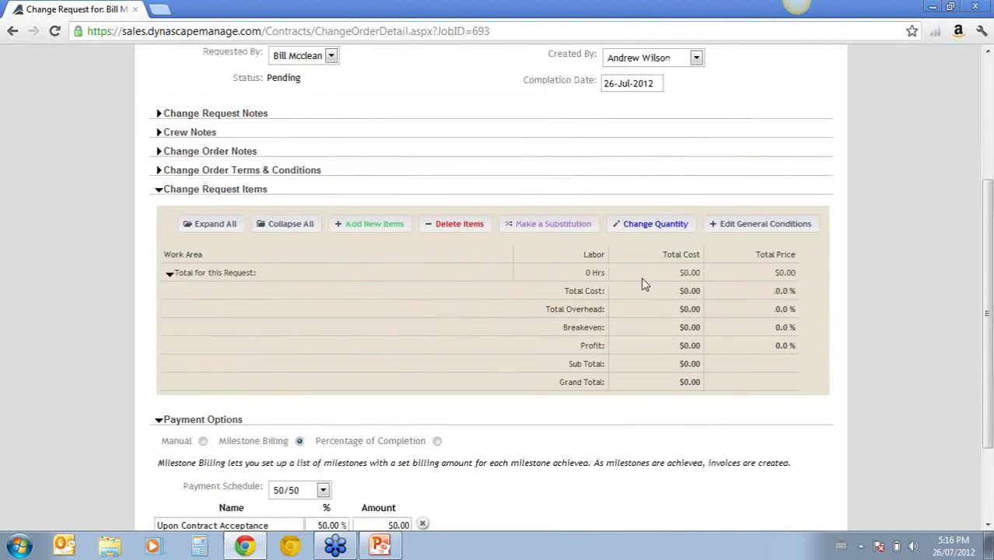
# - Start adding a new plant item from the Trees category: Accolade Elm - Ulmus 'Accolade' - 3" (Snowhill), with quantity 4
pyautogui.click(370, 226)
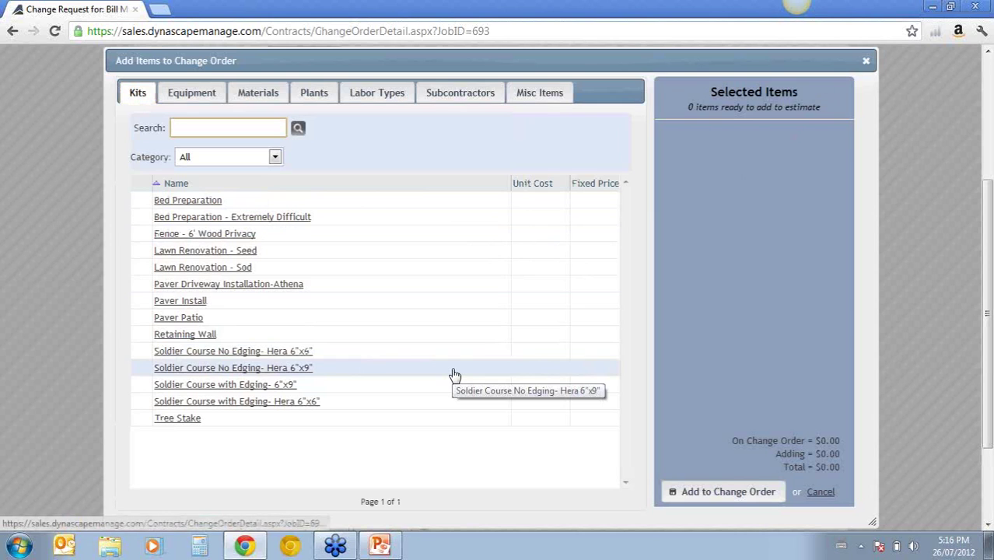
pyautogui.click(315, 92)
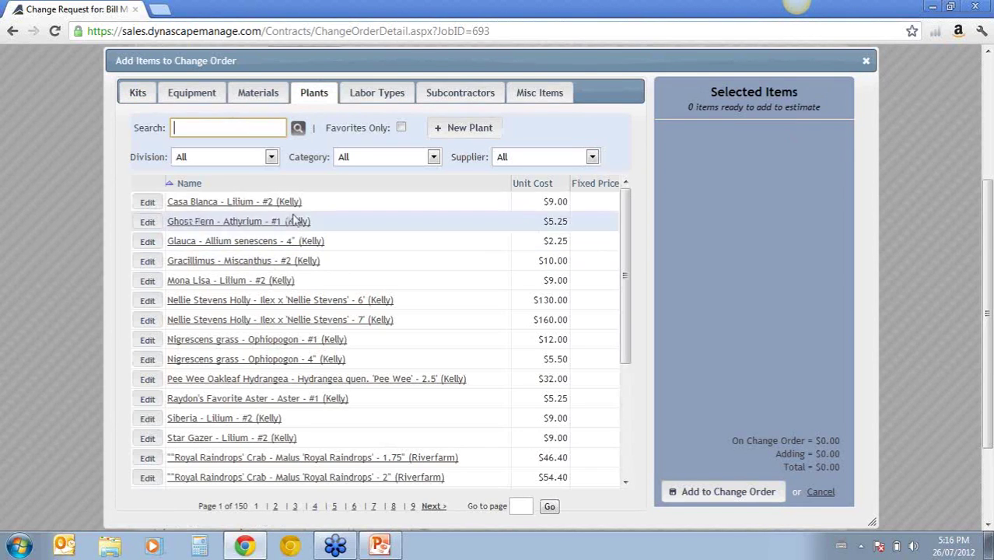
pyautogui.click(352, 157)
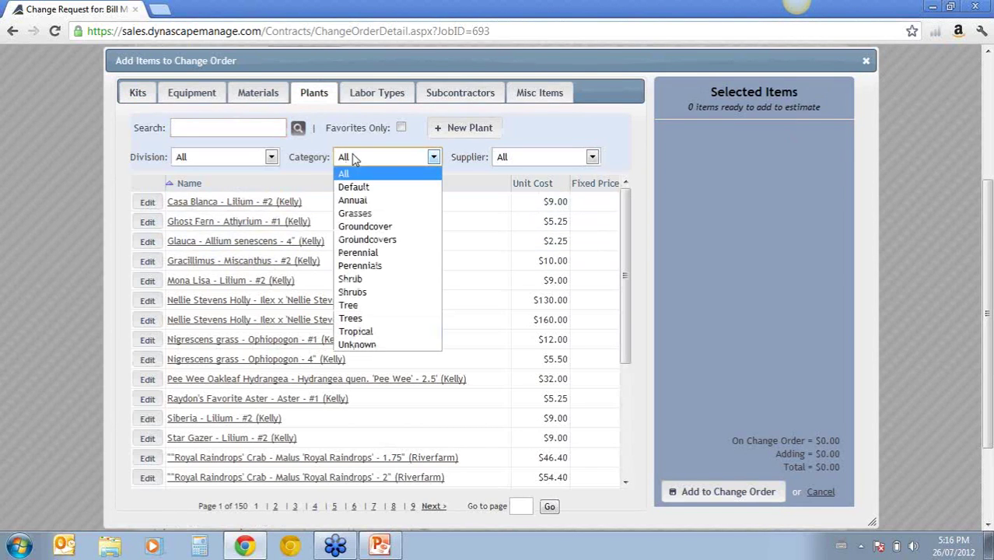
pyautogui.click(378, 319)
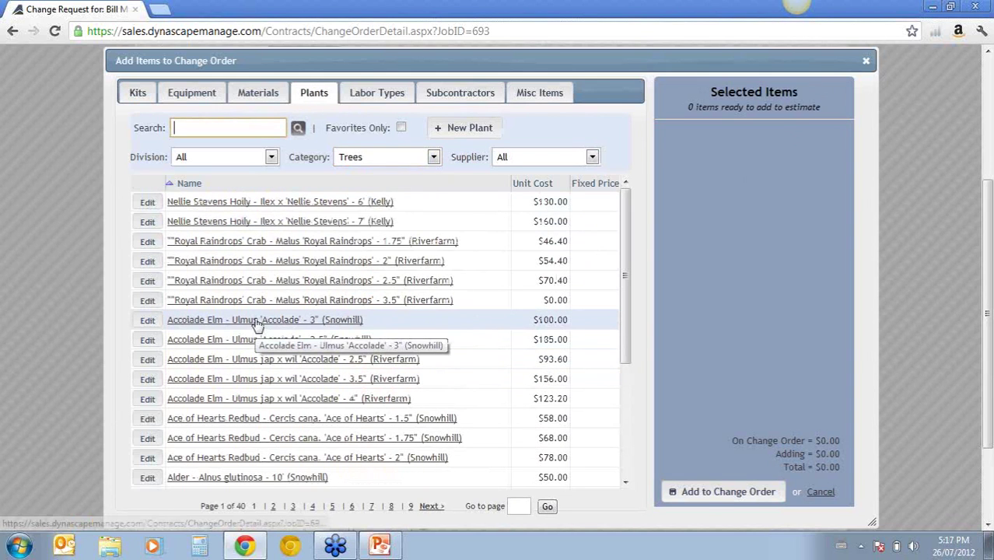
pyautogui.click(259, 320)
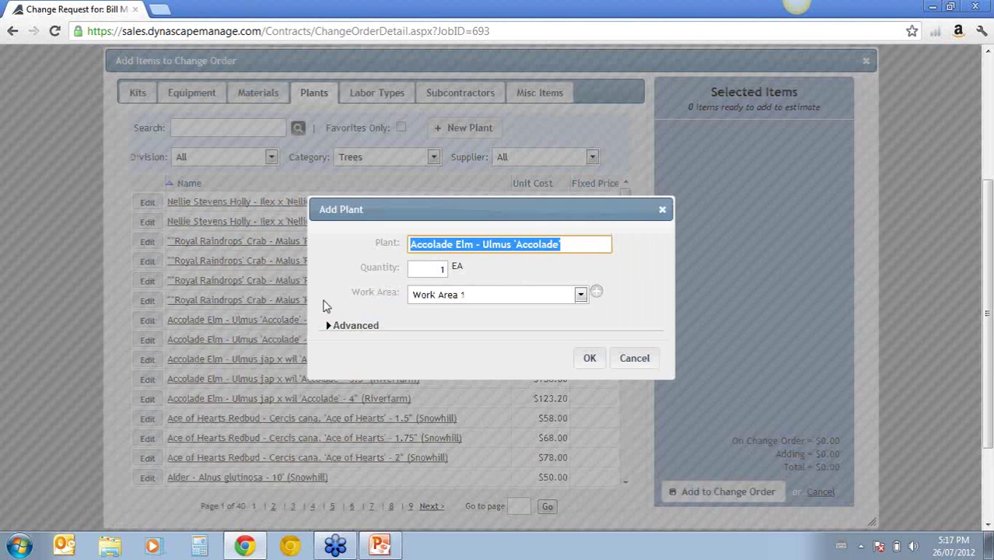
pyautogui.write('4')
pyautogui.click(653, 277)
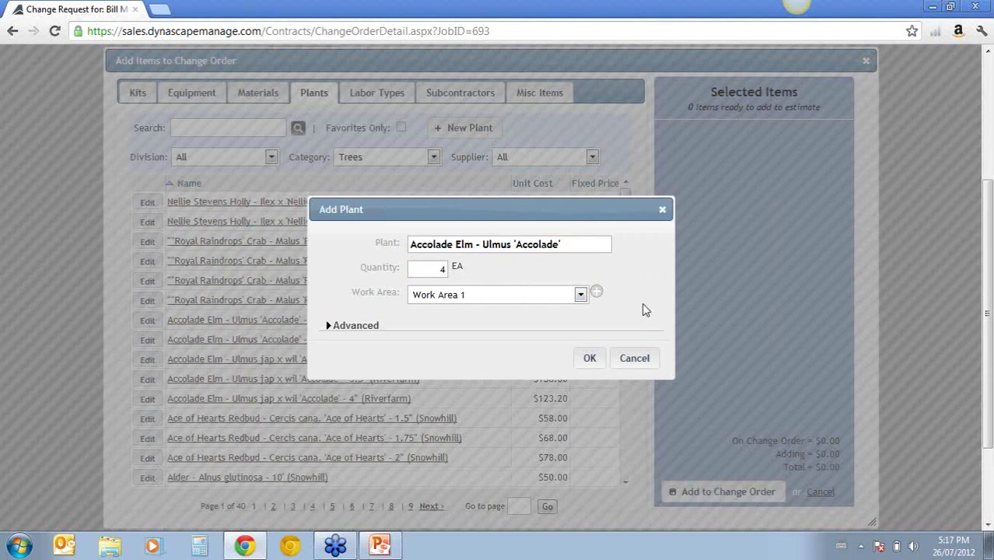
# - Create a new work area named "Existing Bed" for the elms and add them to the change order
pyautogui.click(580, 295)
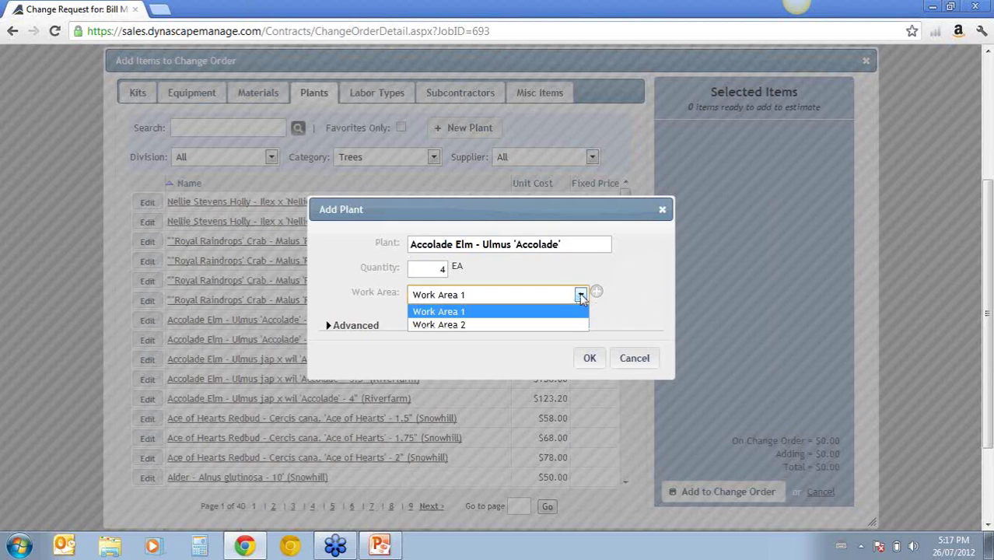
pyautogui.click(632, 301)
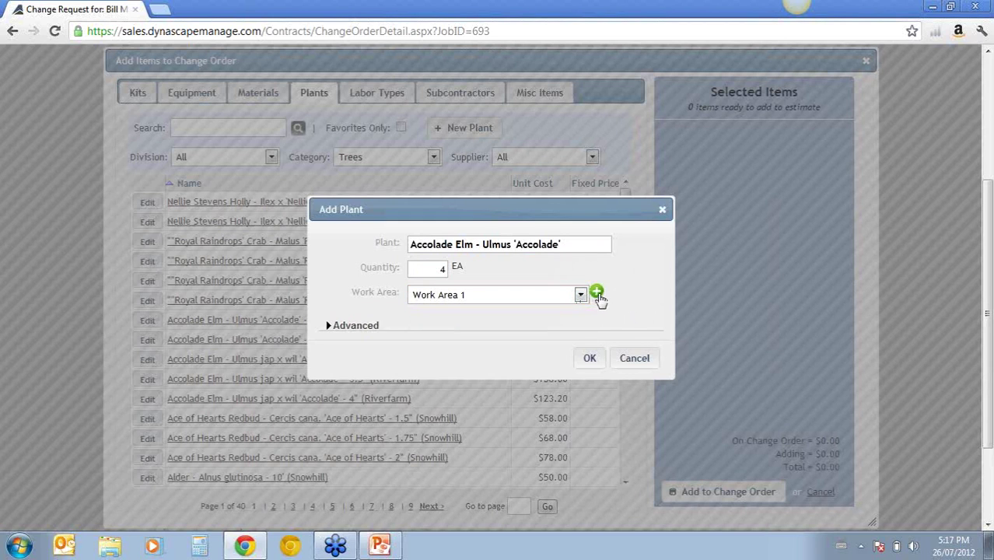
pyautogui.click(596, 292)
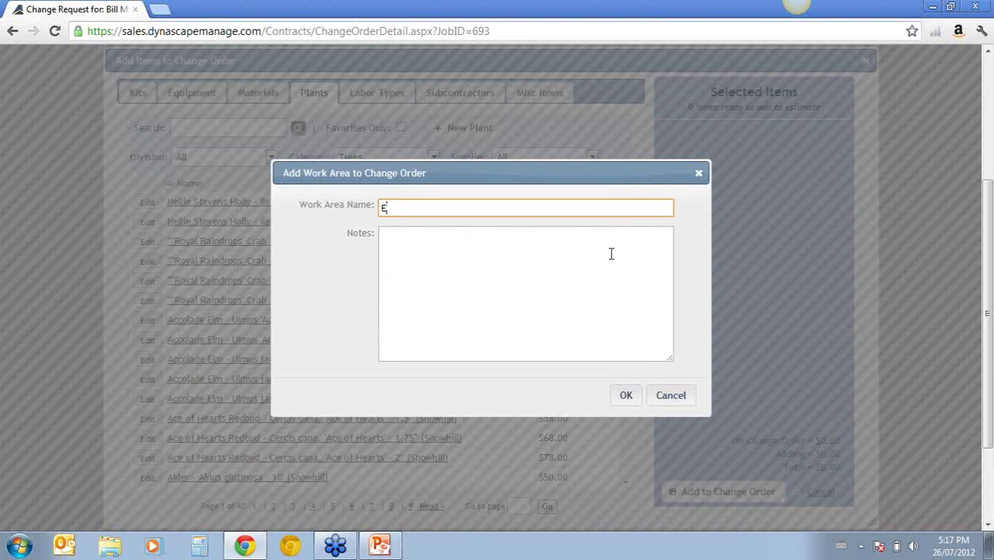
pyautogui.write('Existing Bed')
pyautogui.click(633, 397)
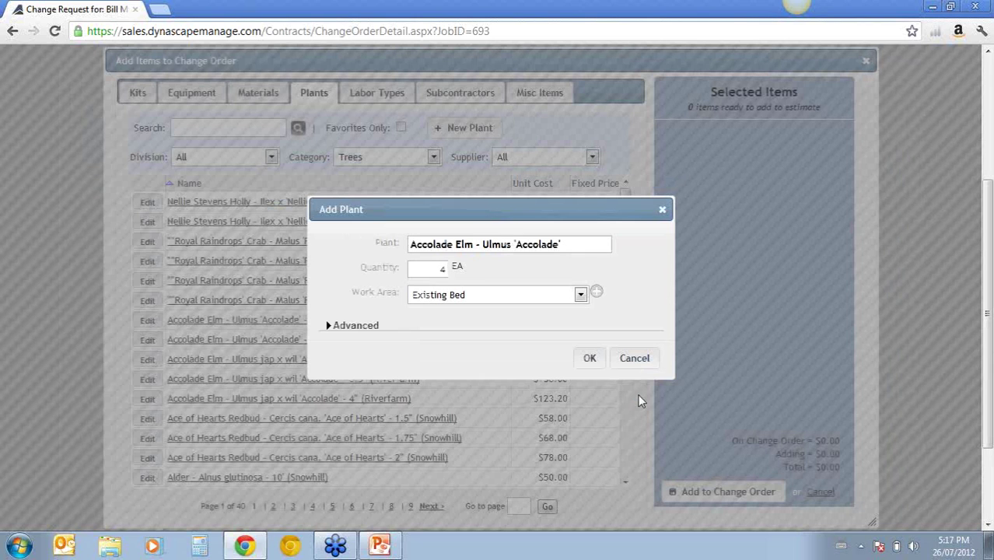
pyautogui.click(594, 361)
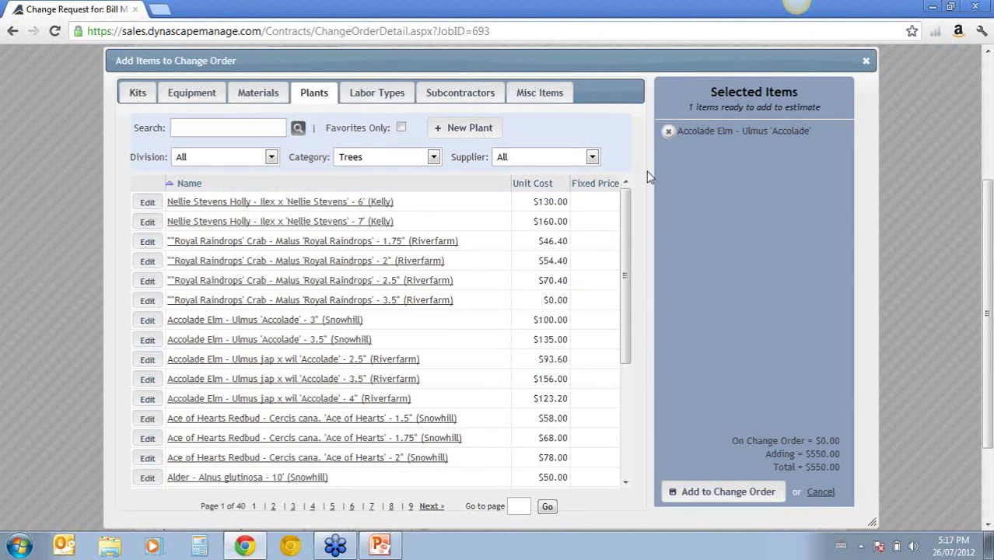
pyautogui.click(735, 493)
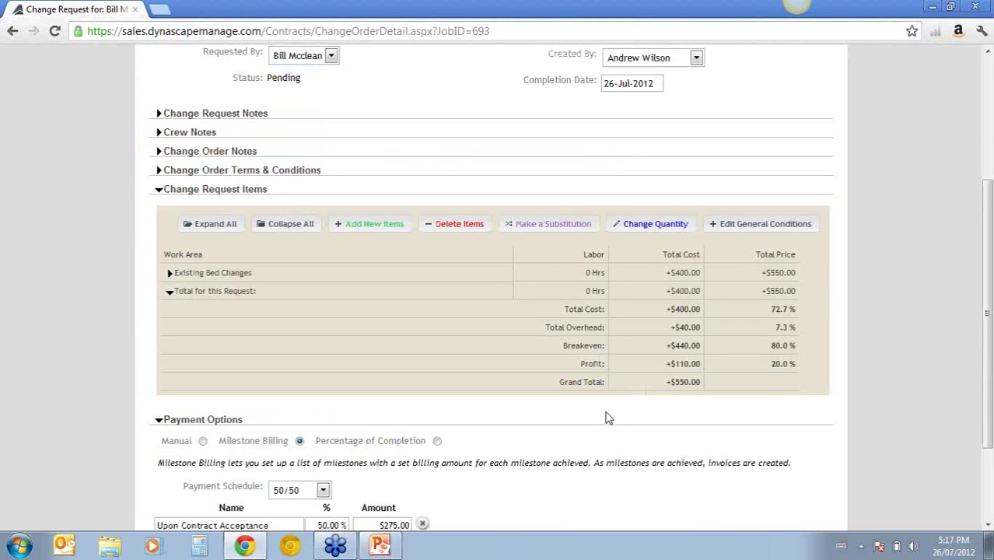
# - Expand all change request items and review the added elms, their costs and the request totals
pyautogui.click(220, 226)
pyautogui.scroll(-1, 545, 366)
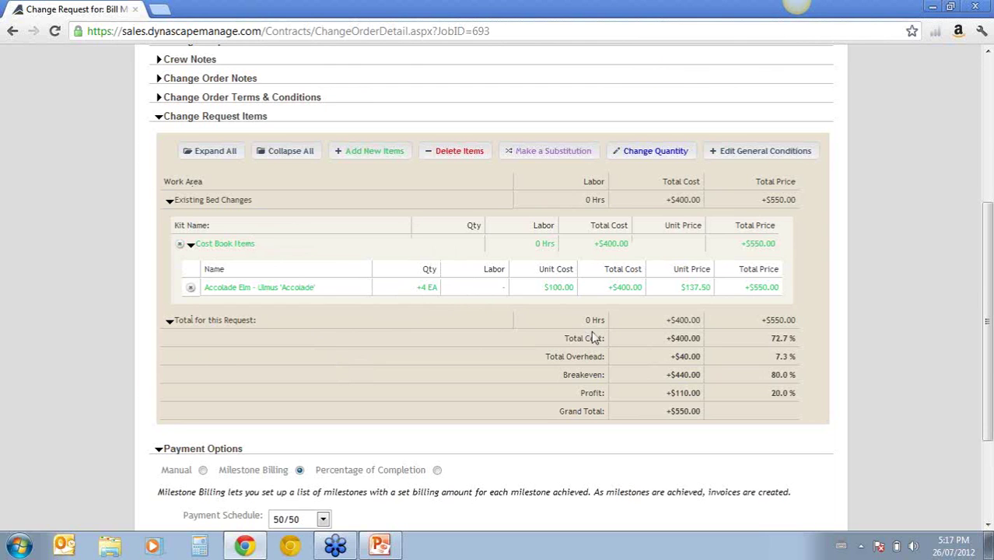
pyautogui.scroll(3, 475, 389)
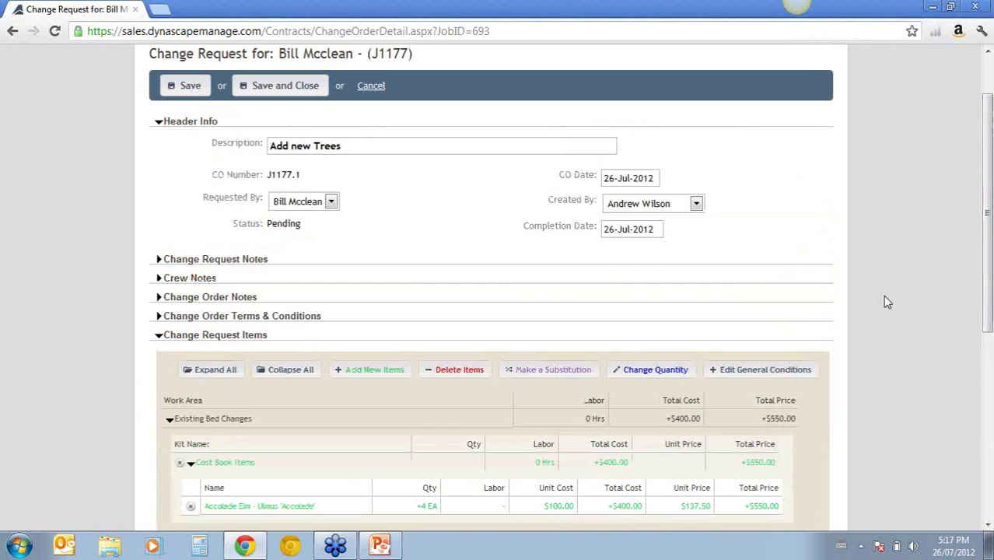
pyautogui.scroll(1, 847, 301)
pyautogui.scroll(-3, 851, 309)
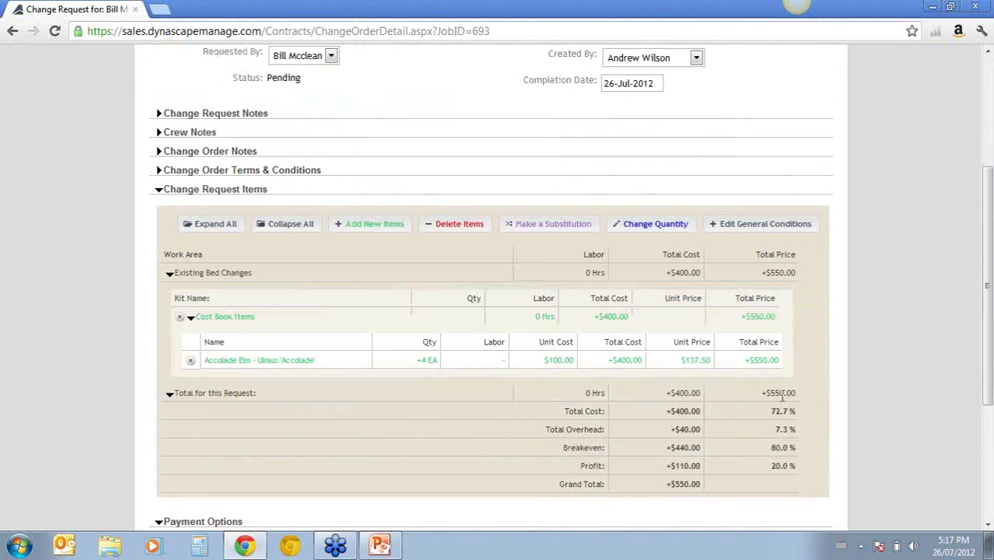
# - Add 1 ton of the material #57 Stone (Crush) (Imperial) to the change order under the Existing Bed work area
pyautogui.click(358, 224)
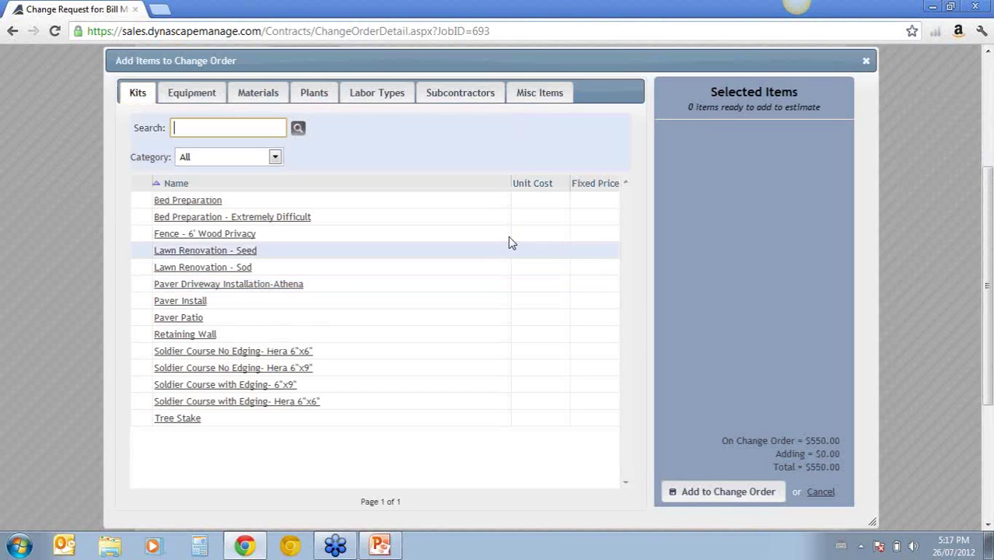
pyautogui.click(254, 94)
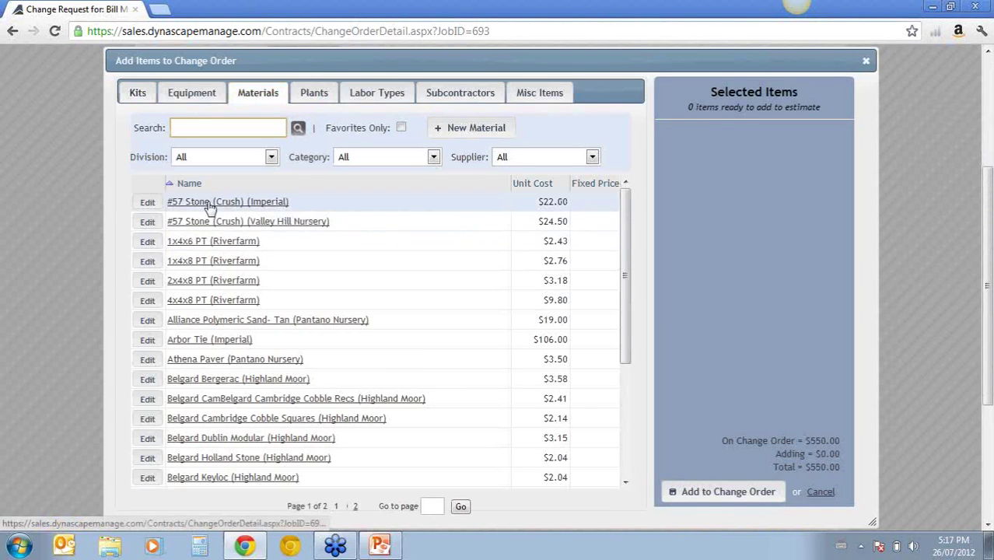
pyautogui.click(247, 203)
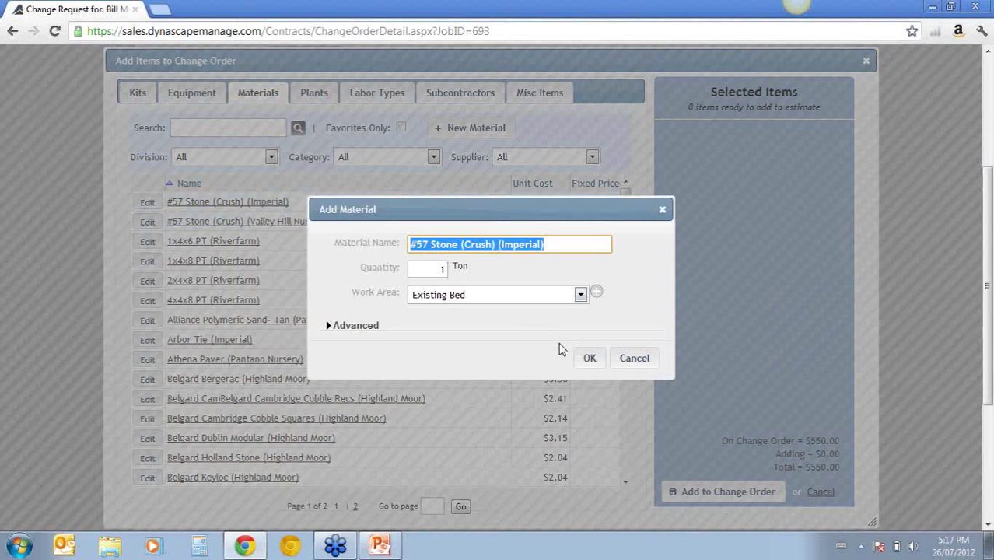
pyautogui.click(589, 358)
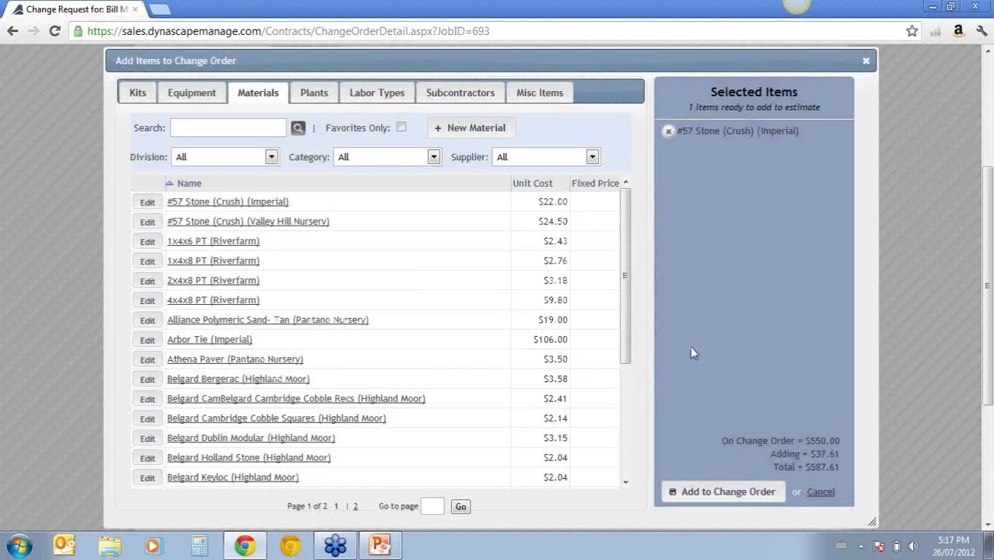
pyautogui.click(720, 493)
# - Remove the #57 Stone (Crush) (Imperial) item from the change request items
pyautogui.scroll(-1, 94, 366)
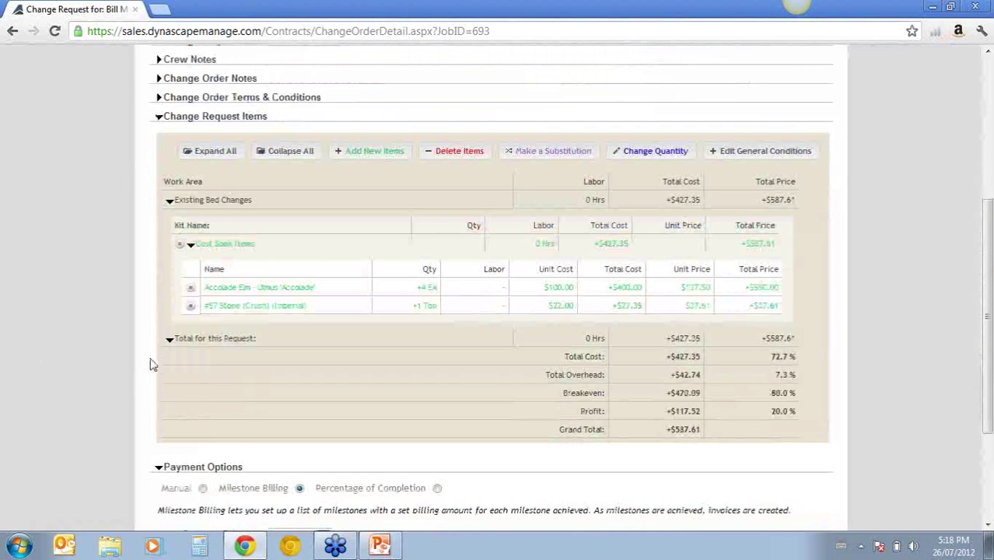
pyautogui.click(190, 306)
pyautogui.click(504, 295)
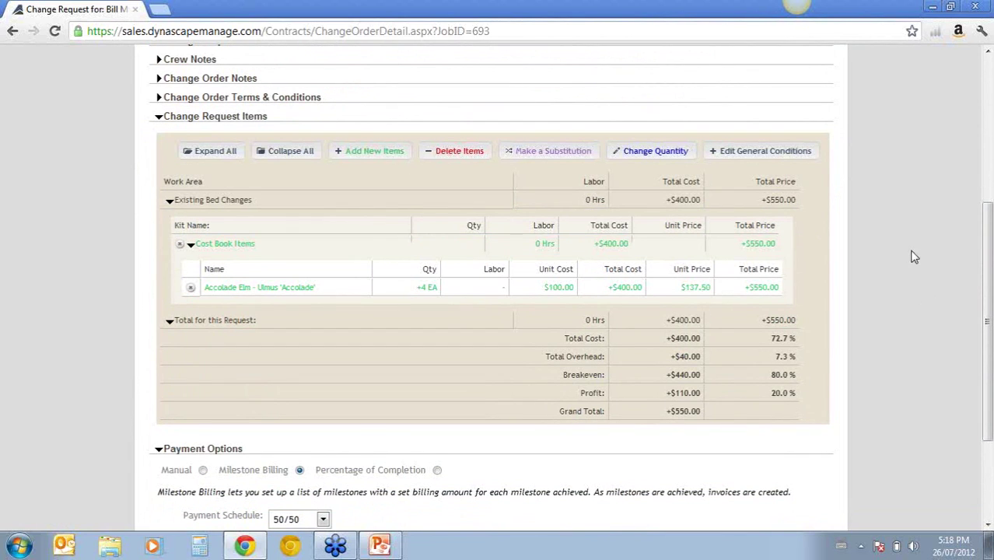
# - In the change order's general conditions, set the per-day hours of Trailer, Ford F-250, Ford F-350 Dually and Travel to 0
pyautogui.click(734, 156)
pyautogui.doubleClick(424, 248)
pyautogui.write('0')
pyautogui.doubleClick(426, 270)
pyautogui.write('0')
pyautogui.doubleClick(425, 292)
pyautogui.write('0')
pyautogui.doubleClick(427, 357)
pyautogui.write('0')
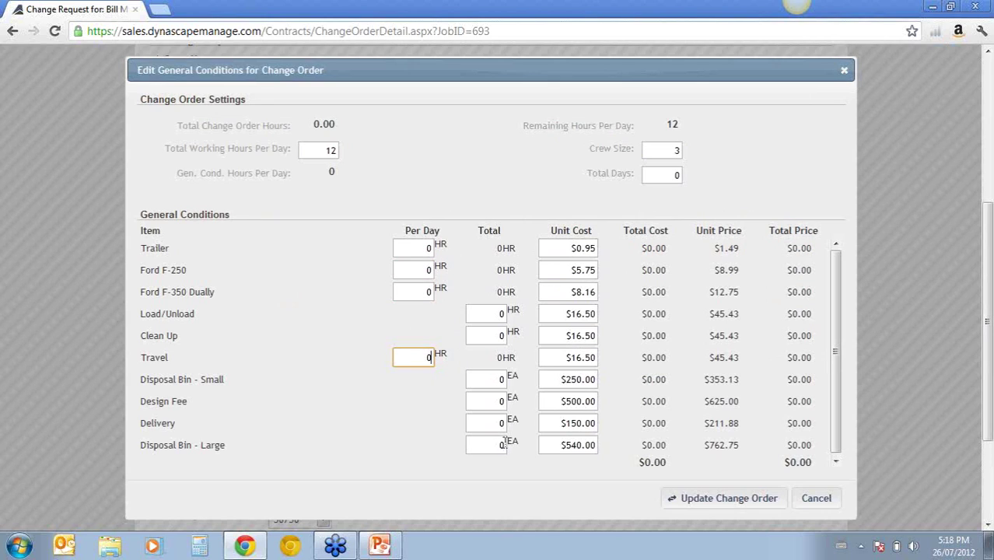
# - Set the Delivery quantity to 1 and update the change order with the edited general conditions
pyautogui.doubleClick(498, 423)
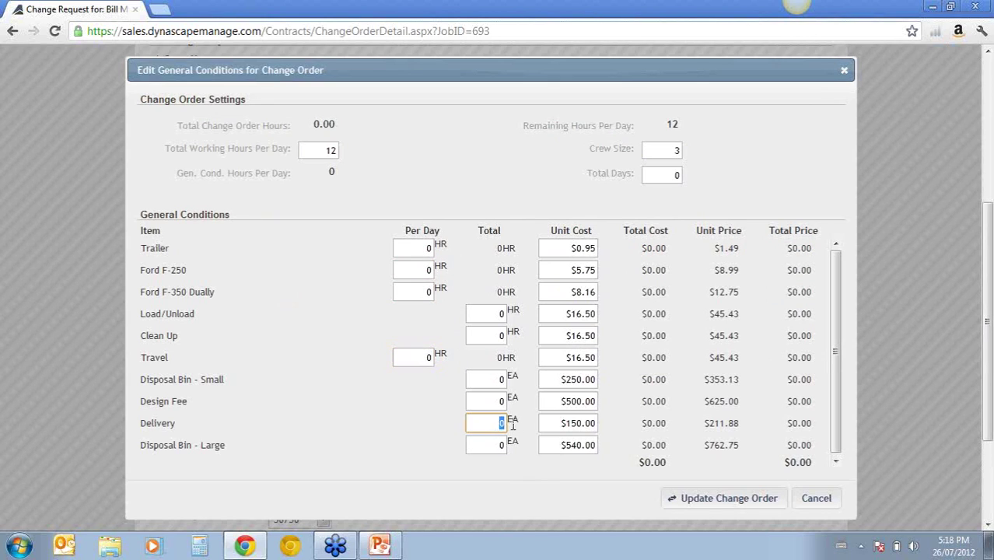
pyautogui.write('1')
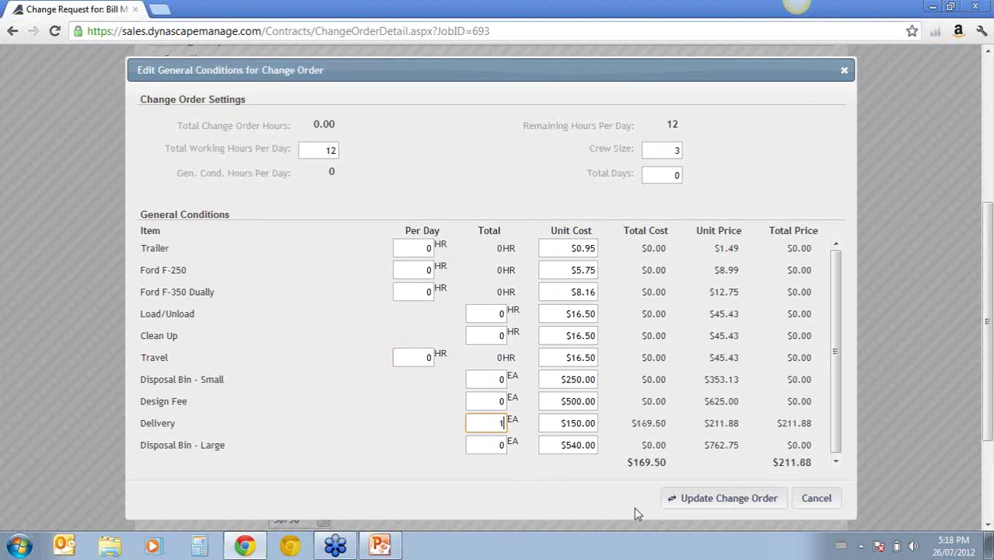
pyautogui.click(724, 502)
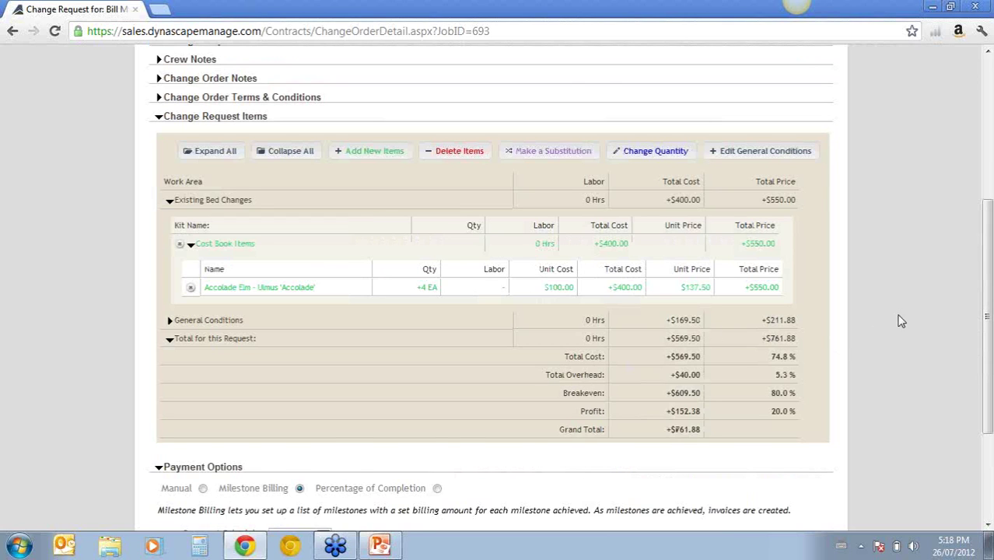
# - Check the request totals and the 50/50 milestone payment schedule, and save and close the change request
pyautogui.scroll(-2, 901, 321)
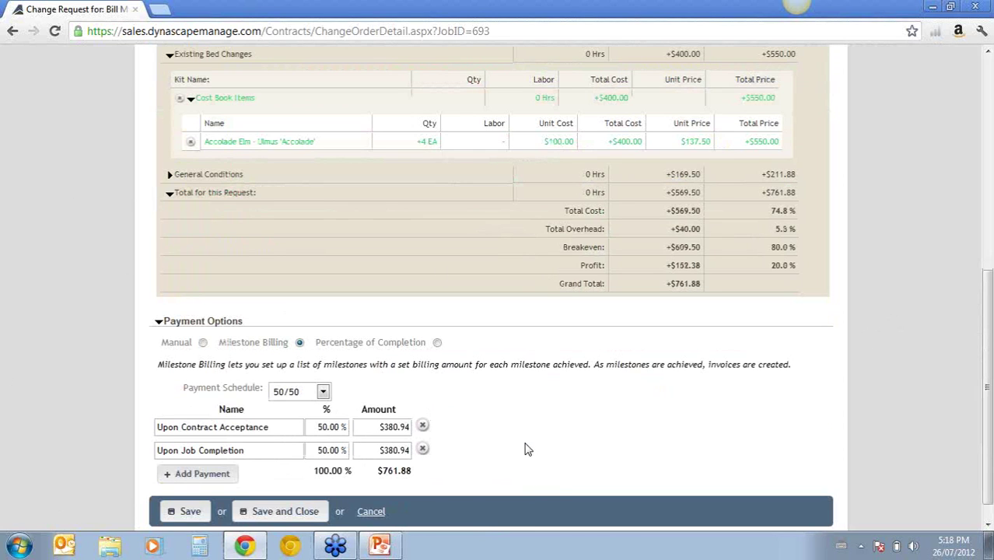
pyautogui.scroll(5, 527, 449)
pyautogui.scroll(-6, 523, 453)
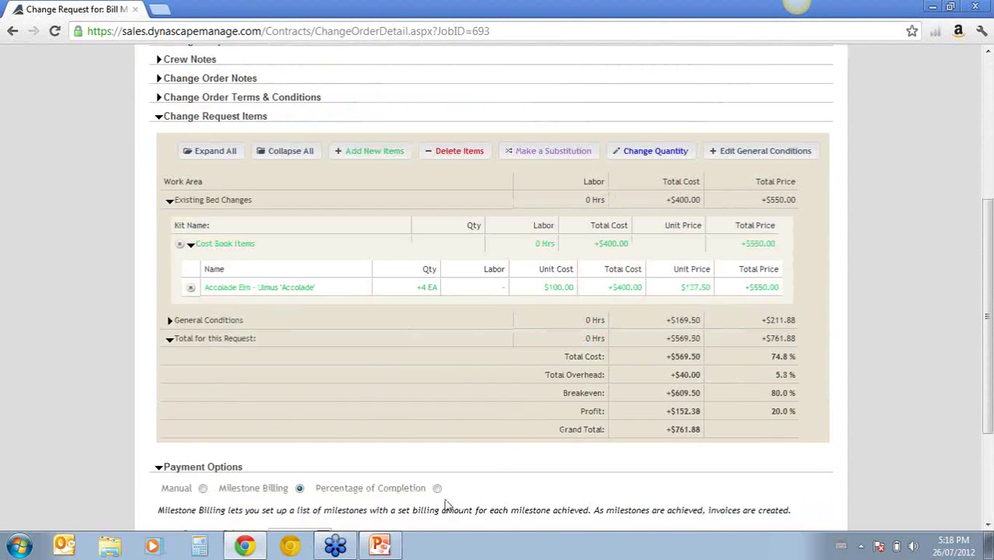
pyautogui.click(282, 485)
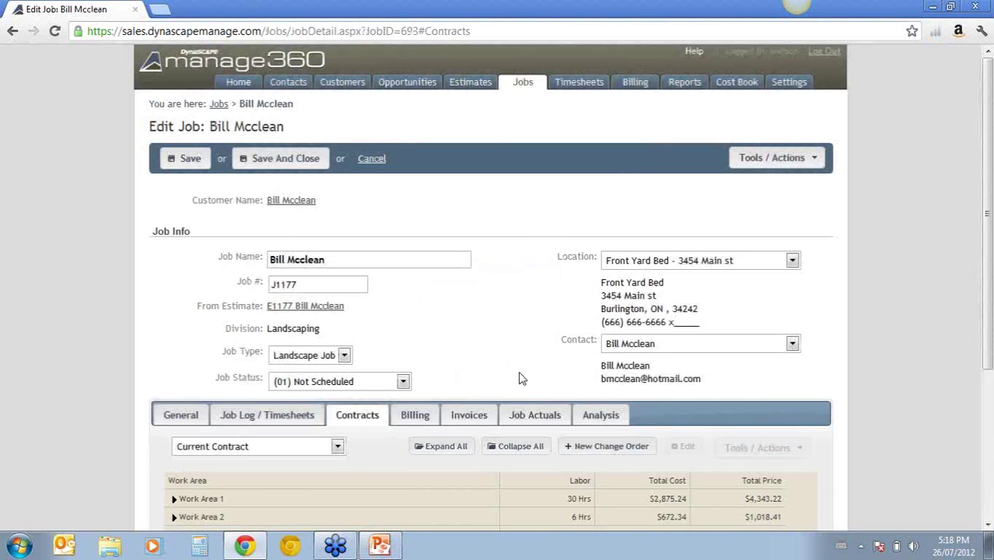
# - Display the pending 26-Jul-2012 change order in the job's contracts and open its change order print settings
pyautogui.scroll(-2, 467, 374)
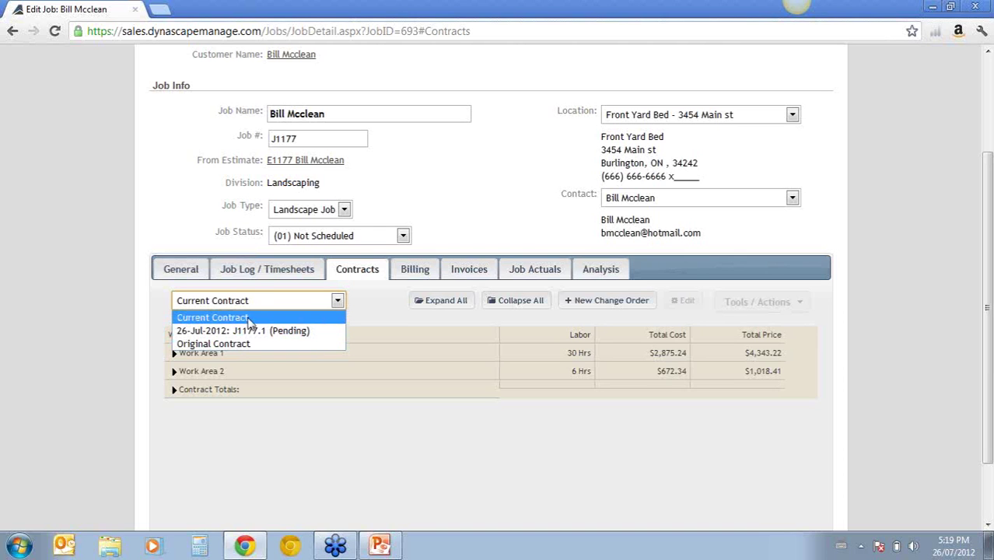
pyautogui.click(282, 331)
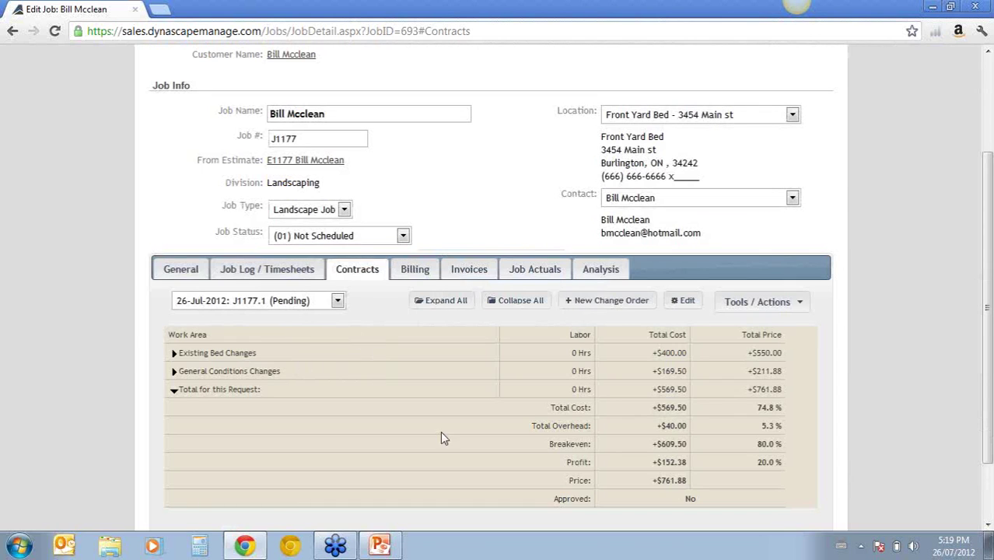
pyautogui.click(780, 310)
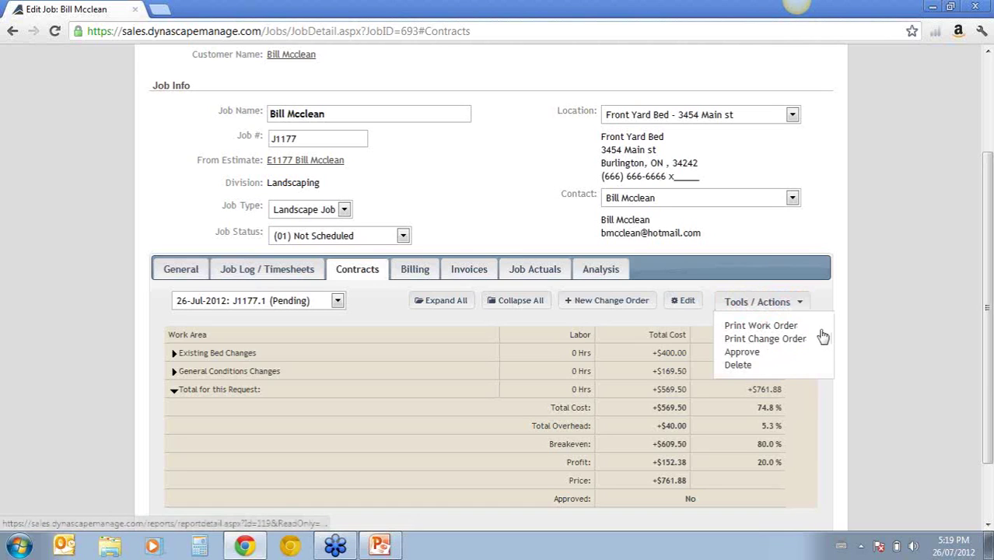
pyautogui.click(780, 343)
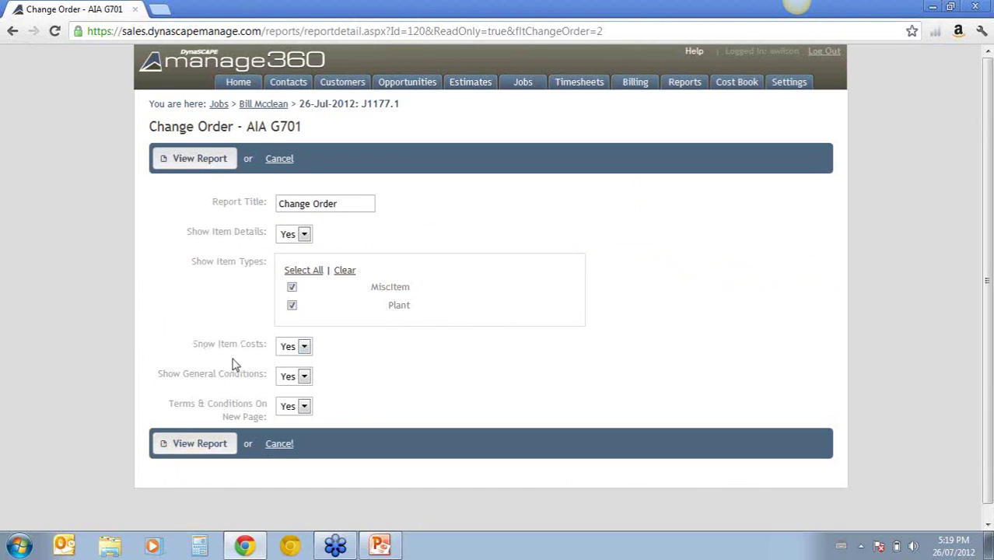
# - Set Show General Conditions to No and generate the Change Order - AIA G701 report
pyautogui.click(303, 377)
pyautogui.click(289, 408)
pyautogui.click(196, 163)
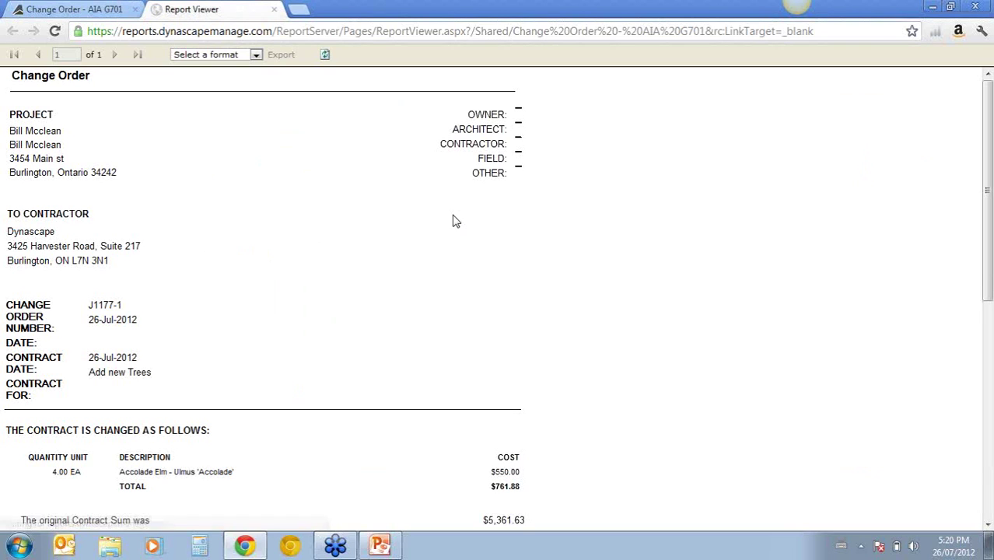
# - Export the change order report as an Acrobat (PDF) file and open the downloaded document
pyautogui.click(256, 56)
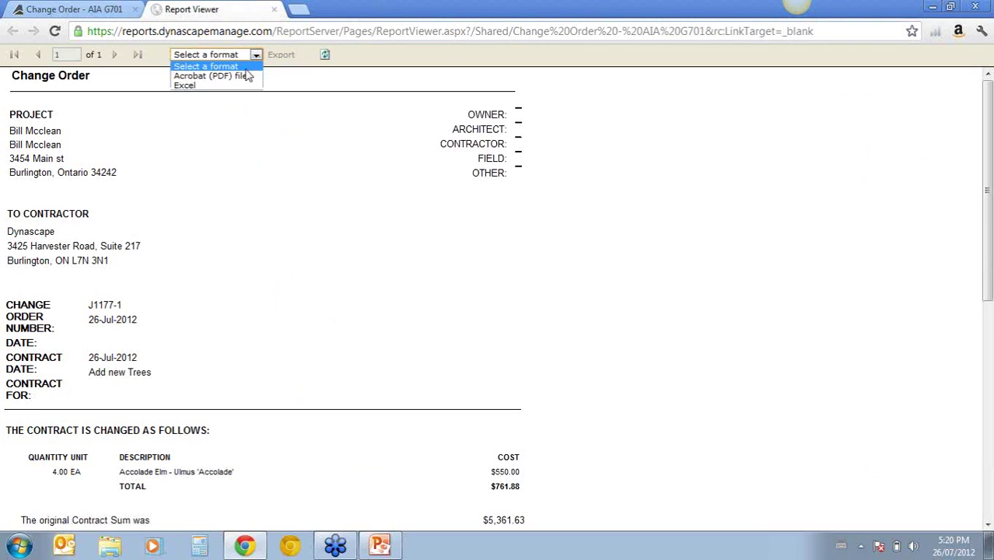
pyautogui.click(234, 79)
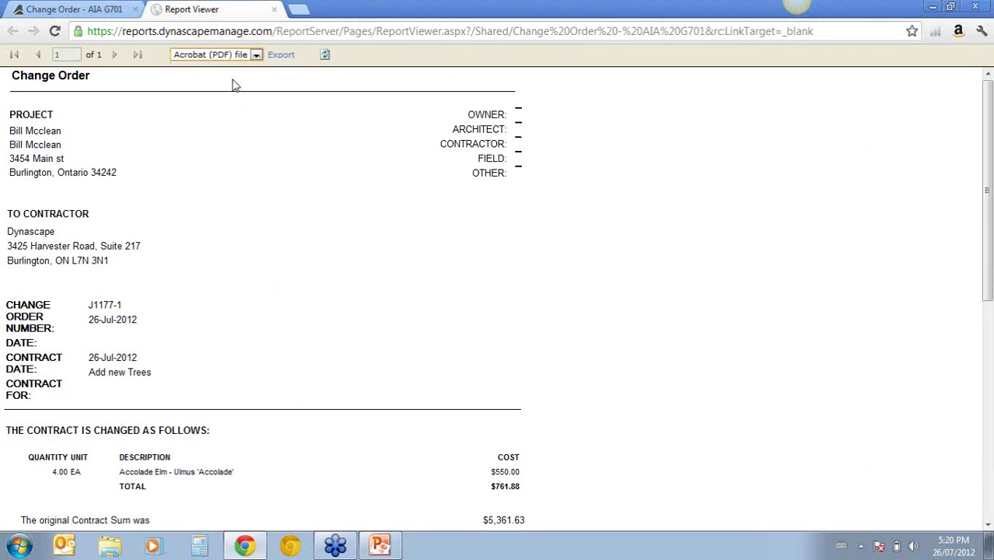
pyautogui.click(282, 57)
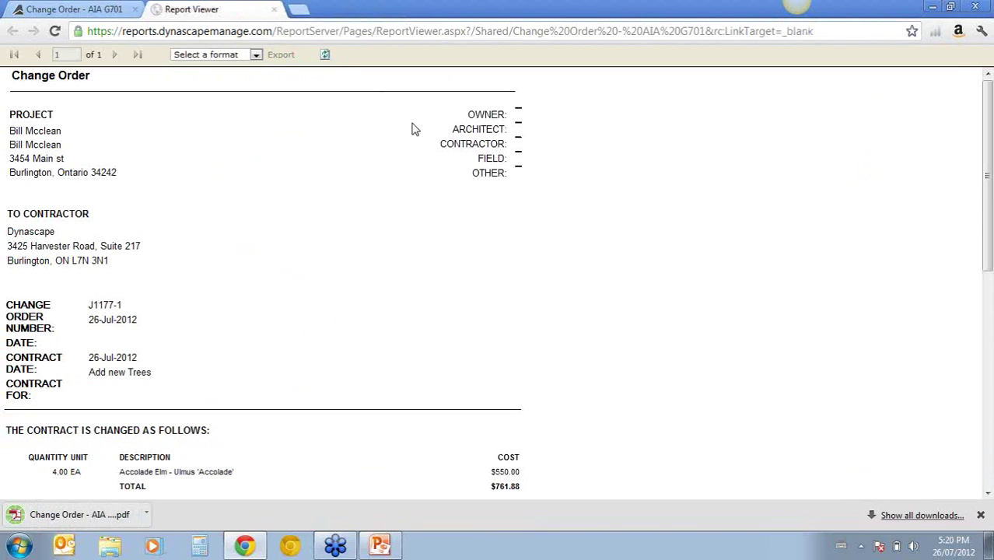
pyautogui.click(104, 518)
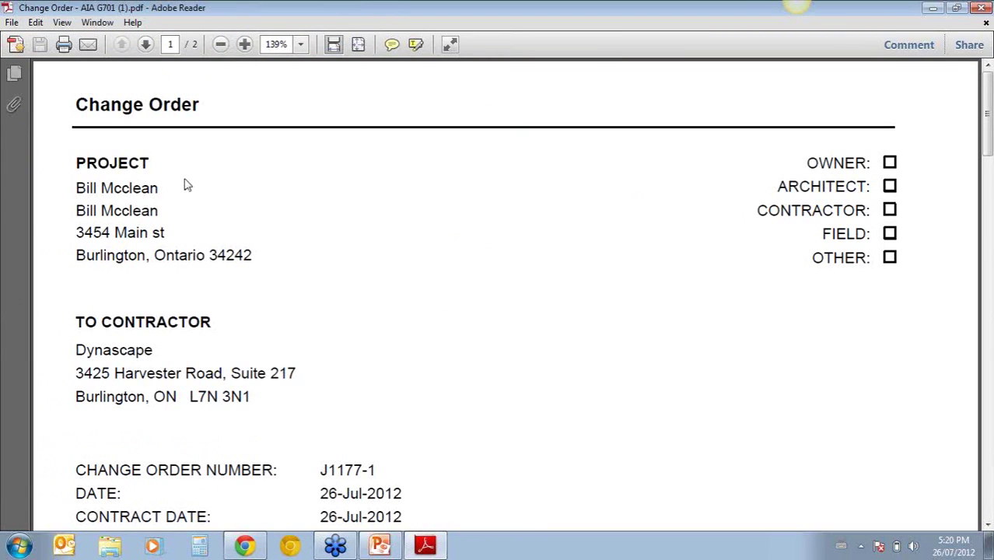
# - Read through the PDF's project details, added items, contract sums and signature page, and close the document
pyautogui.scroll(-1, 386, 297)
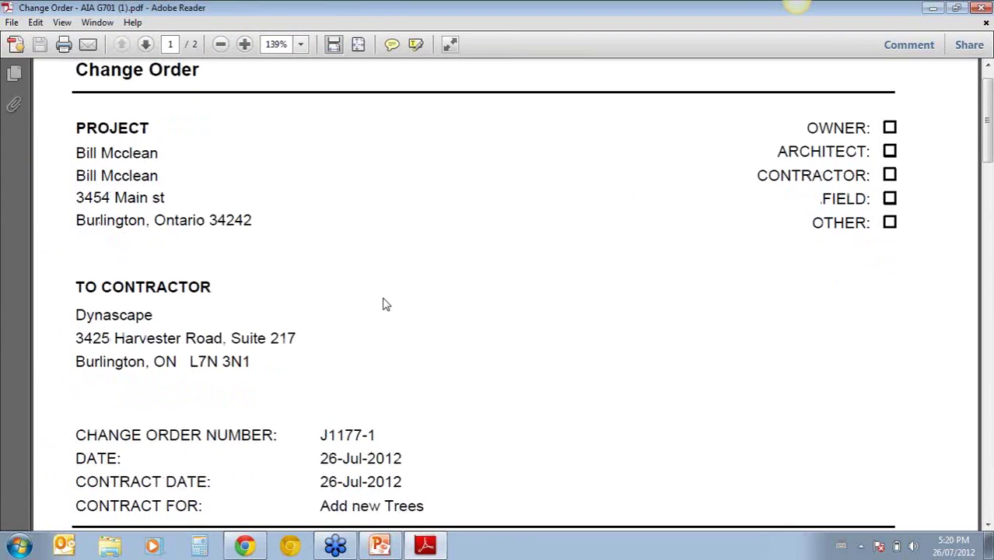
pyautogui.scroll(-1, 385, 295)
pyautogui.scroll(-1, 387, 292)
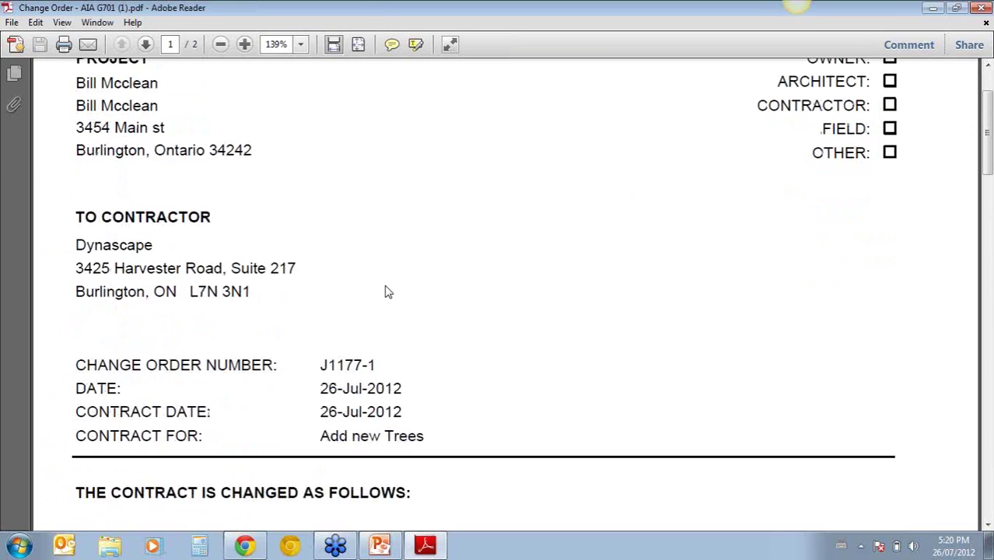
pyautogui.scroll(-8, 389, 293)
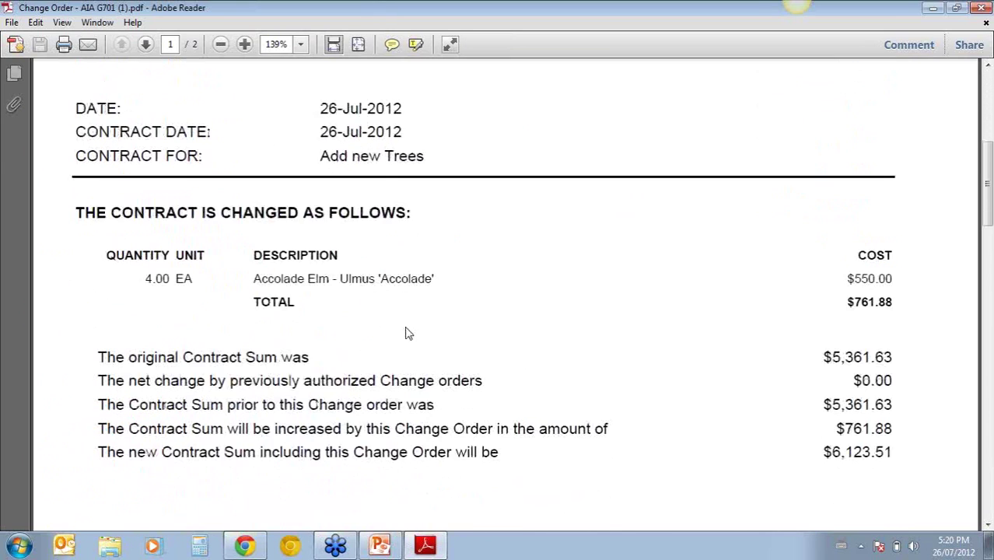
pyautogui.scroll(-3, 406, 334)
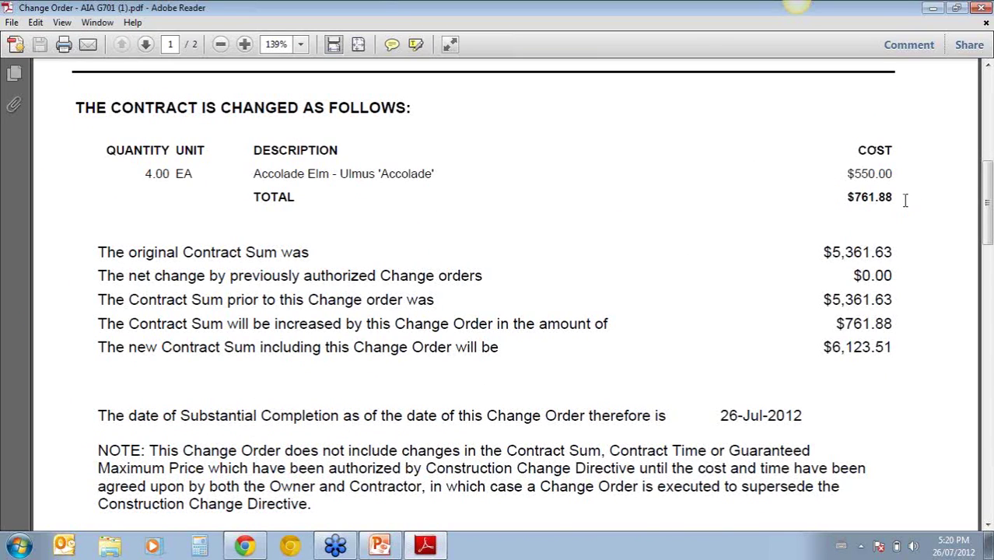
pyautogui.scroll(-2, 906, 200)
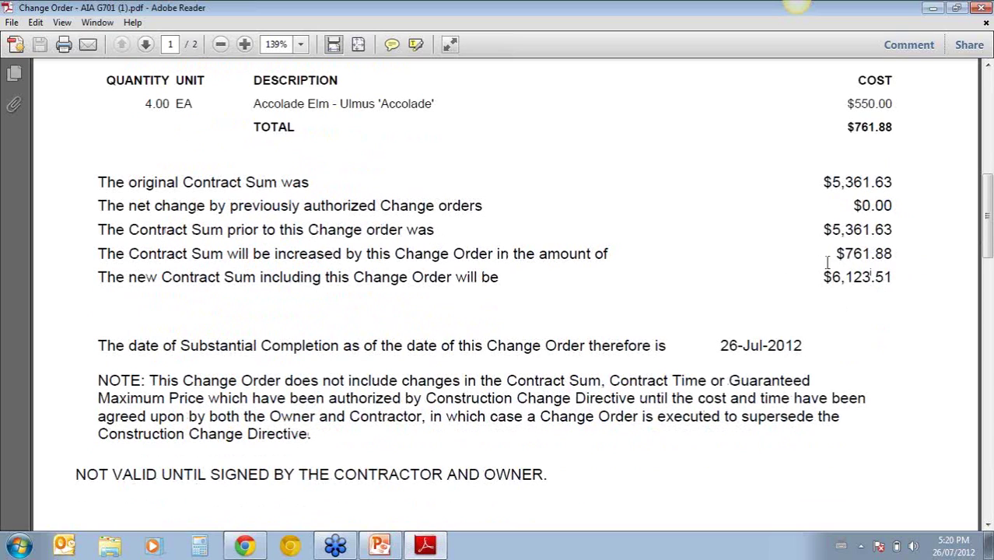
pyautogui.scroll(-2, 954, 293)
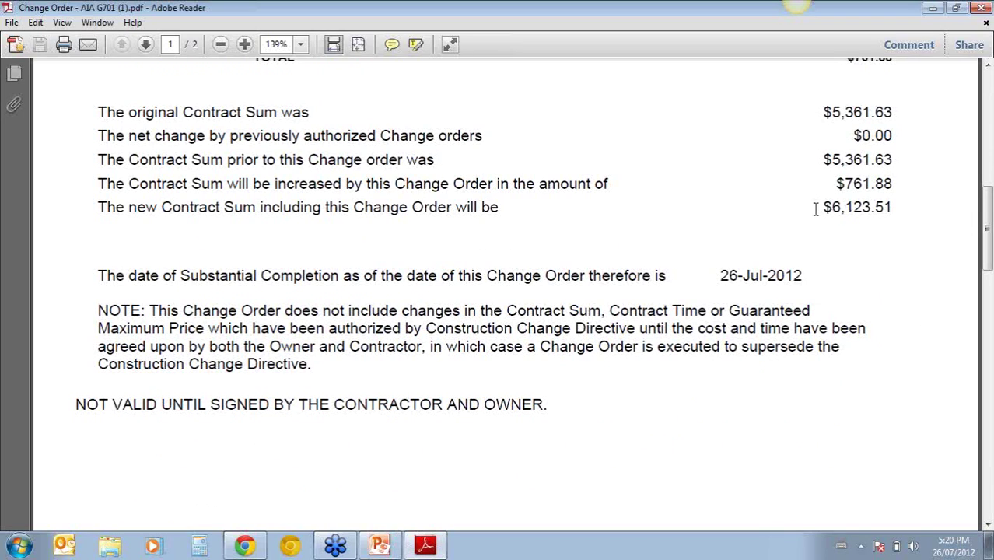
pyautogui.scroll(-7, 887, 259)
pyautogui.scroll(-11, 864, 257)
pyautogui.scroll(-12, 571, 366)
pyautogui.scroll(13, 584, 416)
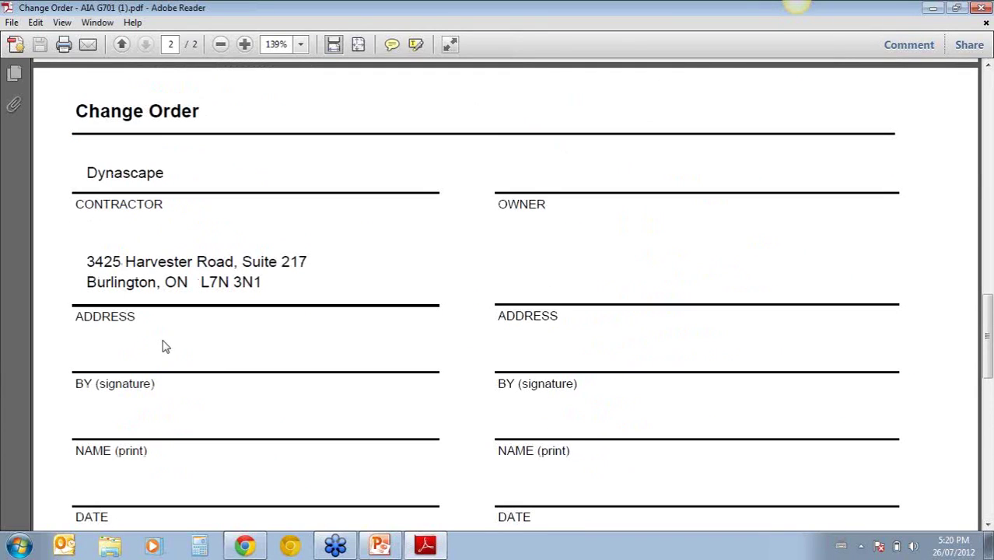
pyautogui.click(983, 7)
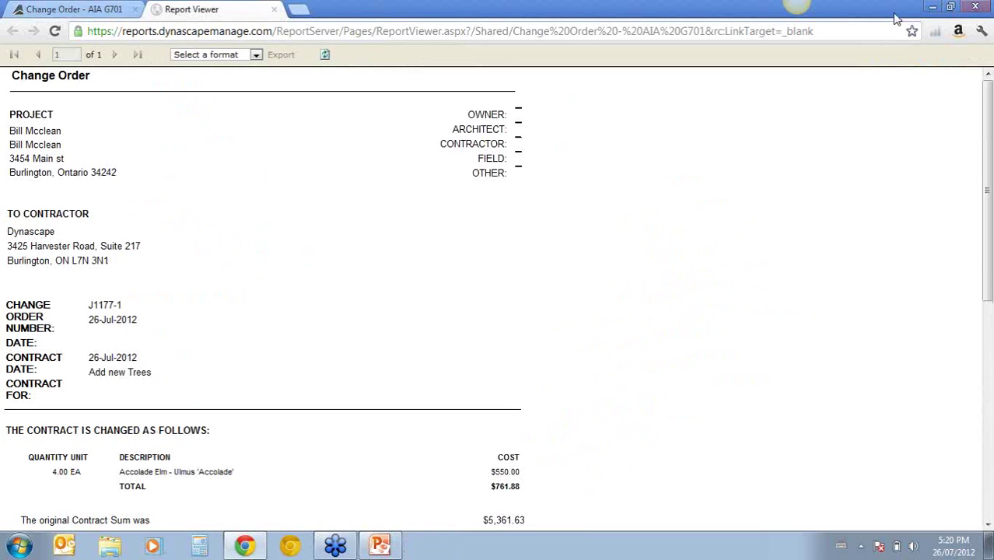
# - Close the report viewer and return to the contracts of the job
pyautogui.click(273, 10)
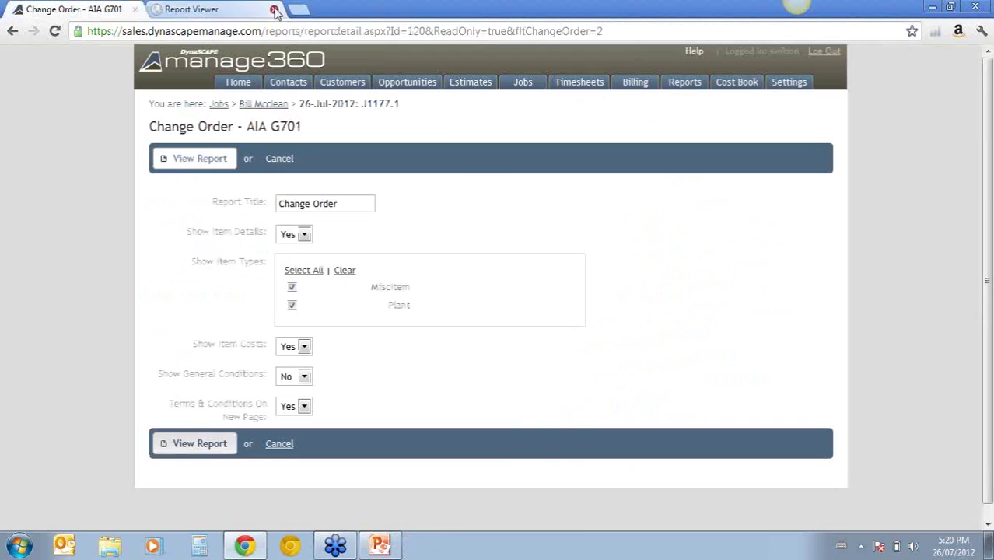
pyautogui.click(264, 105)
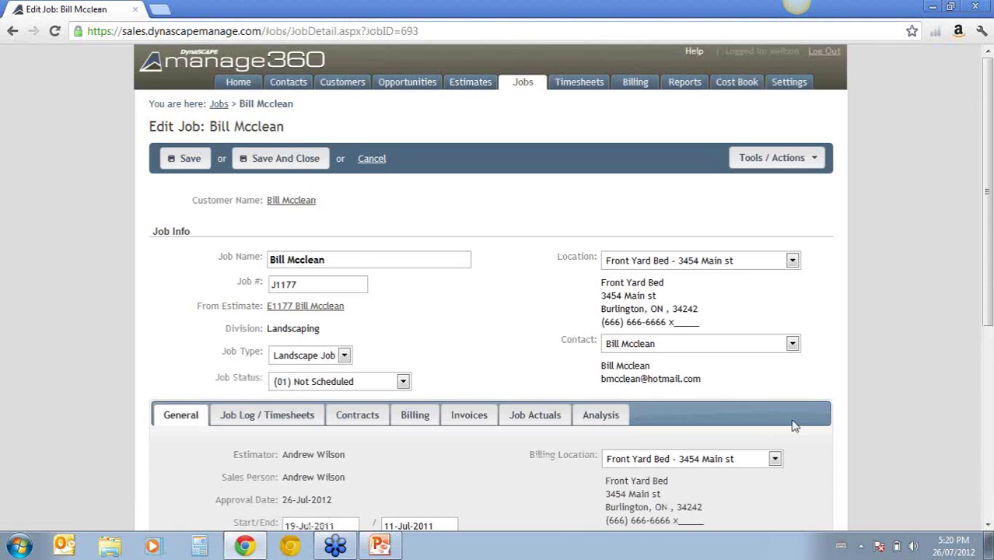
pyautogui.scroll(-1, 377, 373)
pyautogui.click(363, 344)
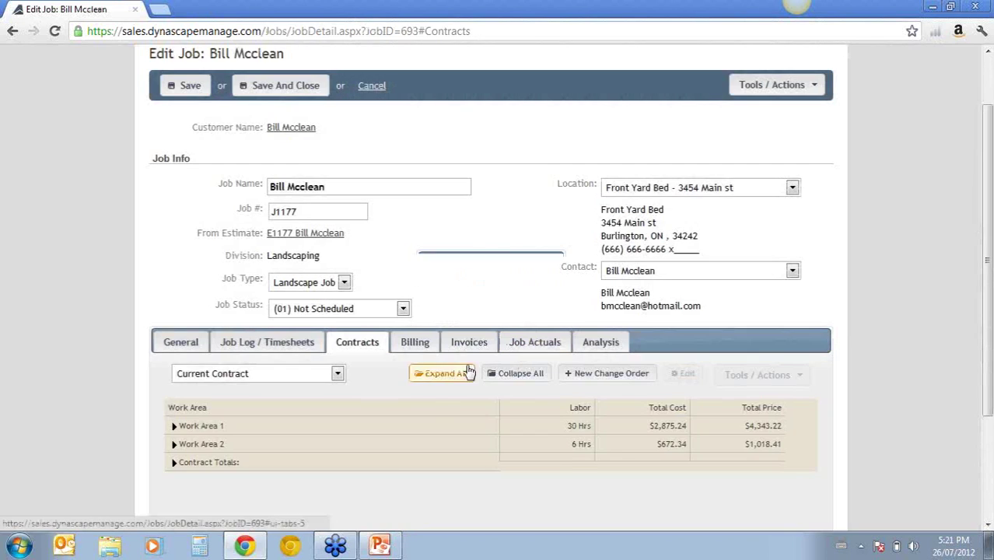
# - Show the pending 26-Jul-2012 change order in the job's contracts and approve it
pyautogui.scroll(-1, 469, 373)
pyautogui.click(281, 302)
pyautogui.click(253, 333)
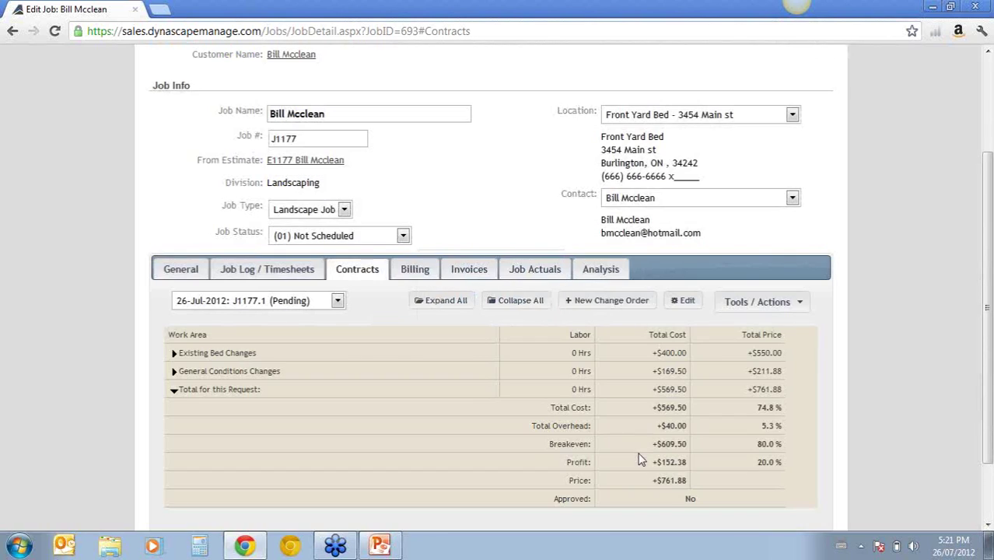
pyautogui.scroll(-1, 653, 440)
pyautogui.click(754, 234)
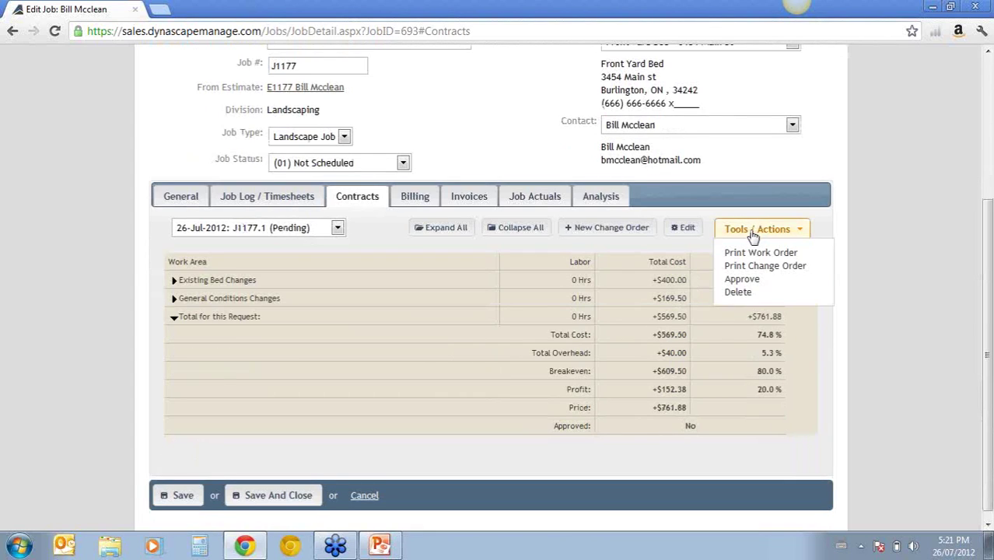
pyautogui.click(744, 280)
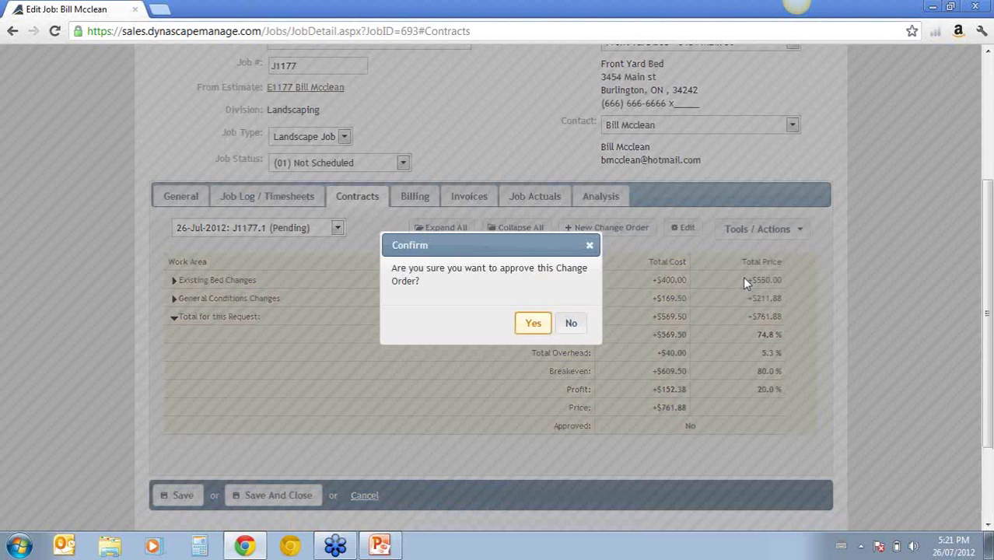
pyautogui.click(536, 326)
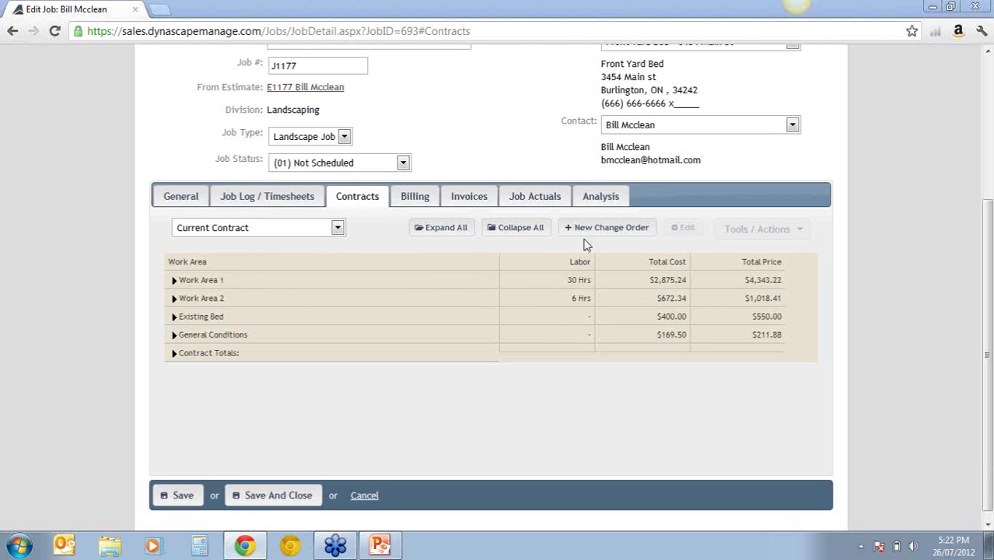
# - Expand all work areas of the Current Contract and examine the added bed, general conditions and total price
pyautogui.click(338, 229)
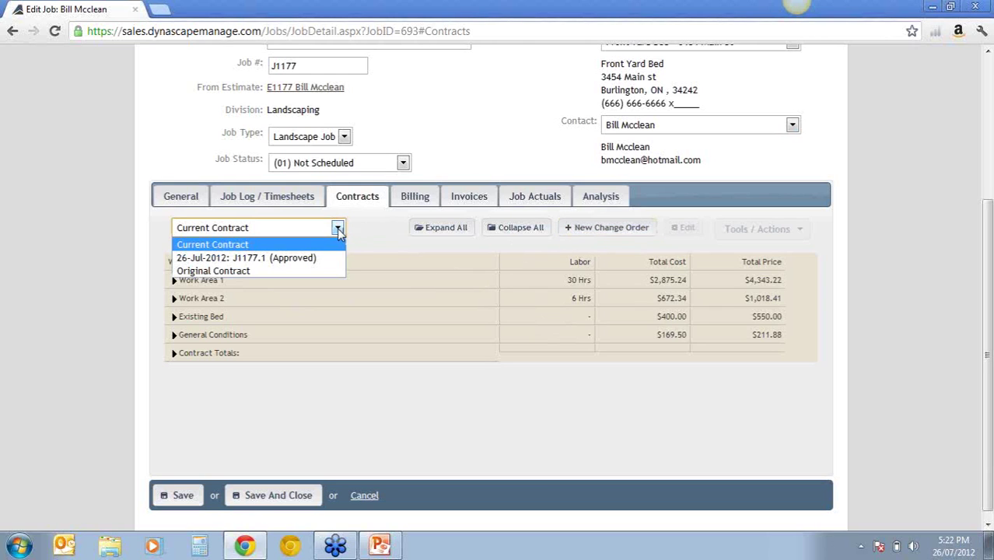
pyautogui.click(302, 245)
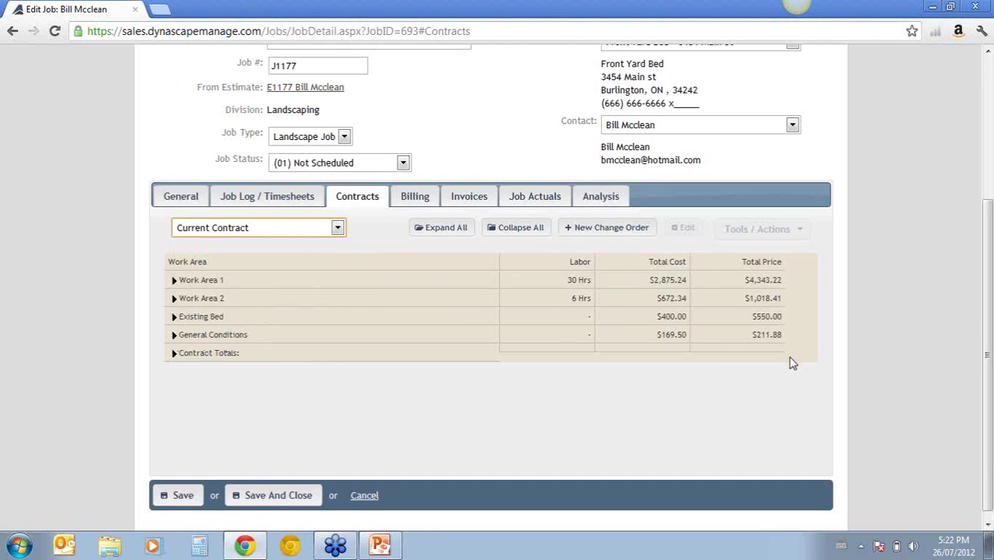
pyautogui.click(437, 228)
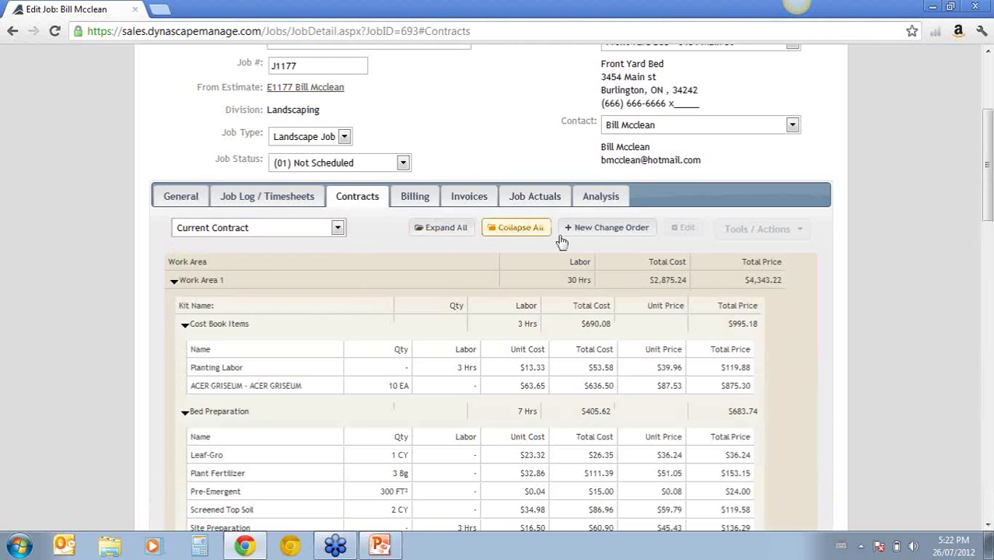
pyautogui.scroll(-10, 826, 434)
pyautogui.scroll(-10, 826, 434)
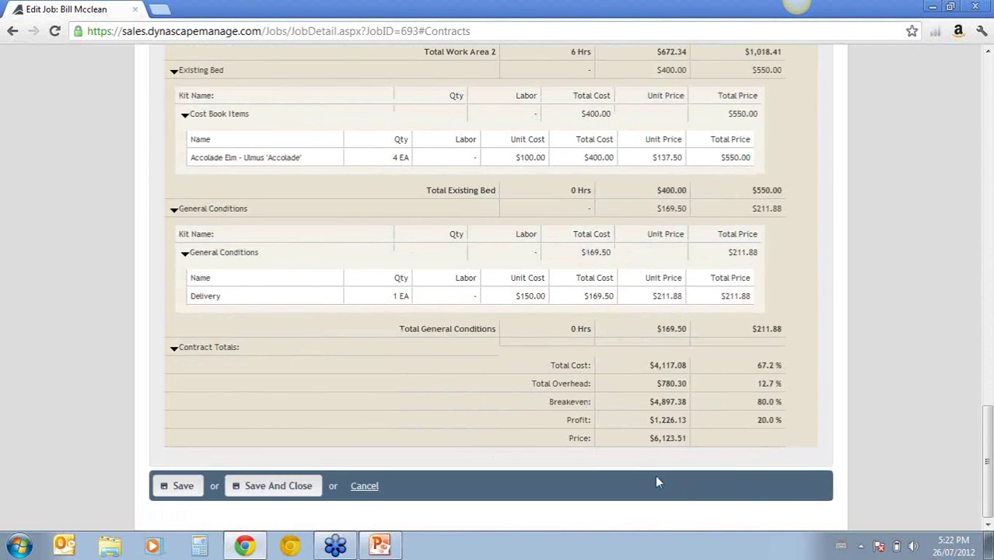
pyautogui.moveTo(646, 438); pyautogui.dragTo(681, 442)
pyautogui.scroll(10, 866, 312)
pyautogui.scroll(10, 854, 339)
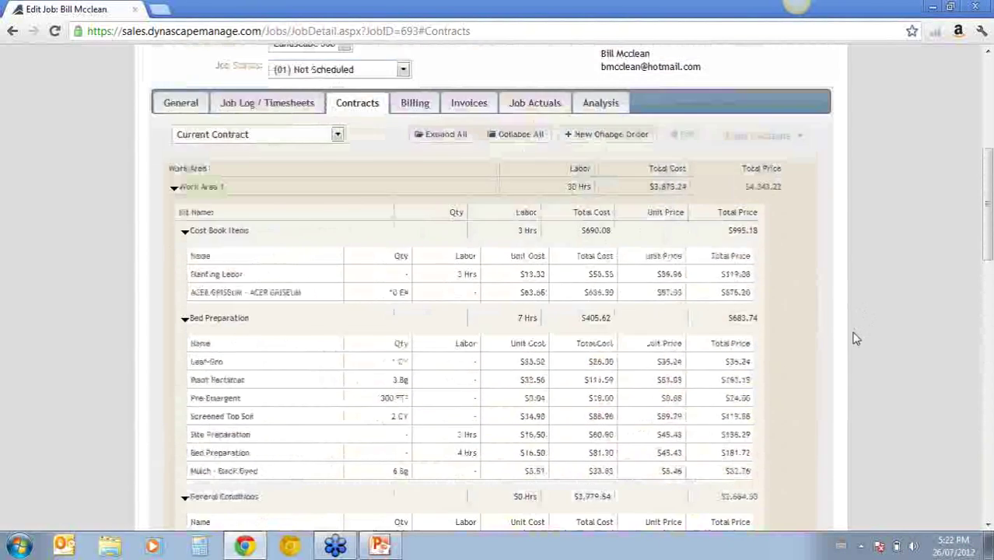
# - Switch to the Original Contract and expand its contract totals to examine the price
pyautogui.click(338, 282)
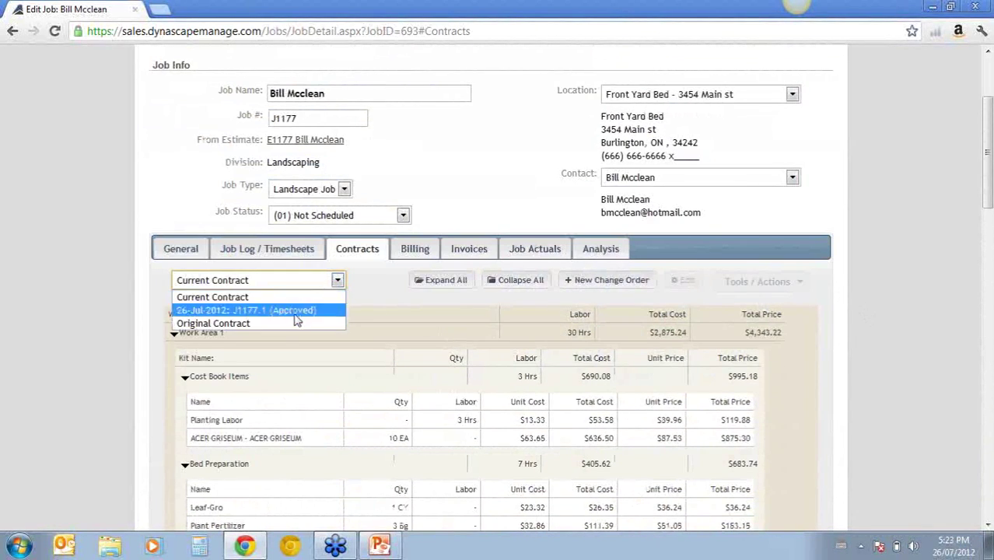
pyautogui.click(268, 324)
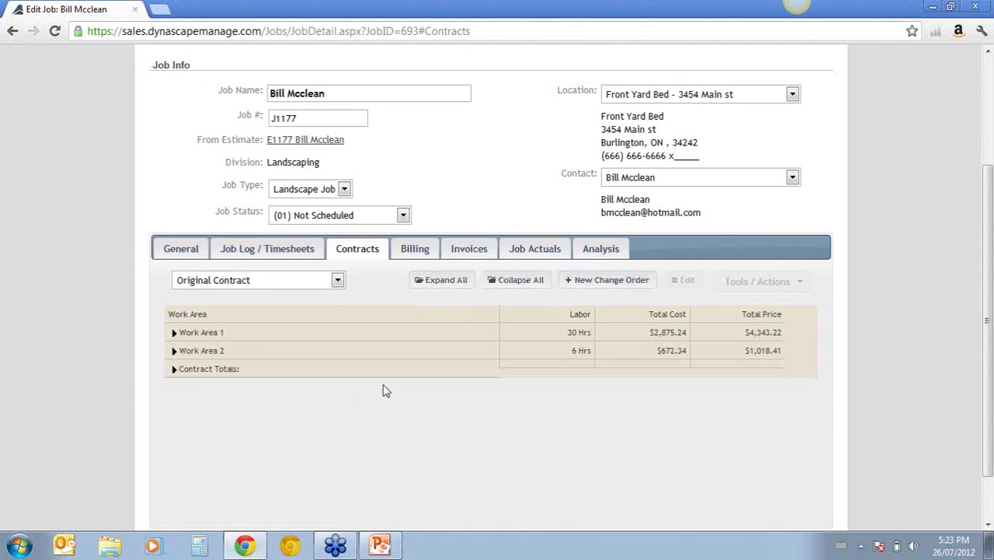
pyautogui.click(173, 370)
pyautogui.moveTo(652, 464); pyautogui.dragTo(761, 482)
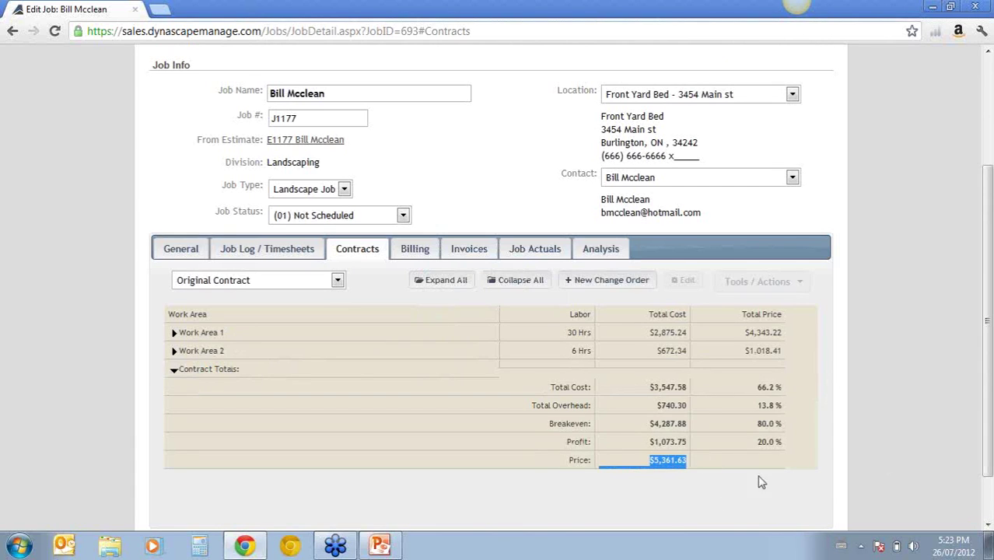
pyautogui.click(878, 430)
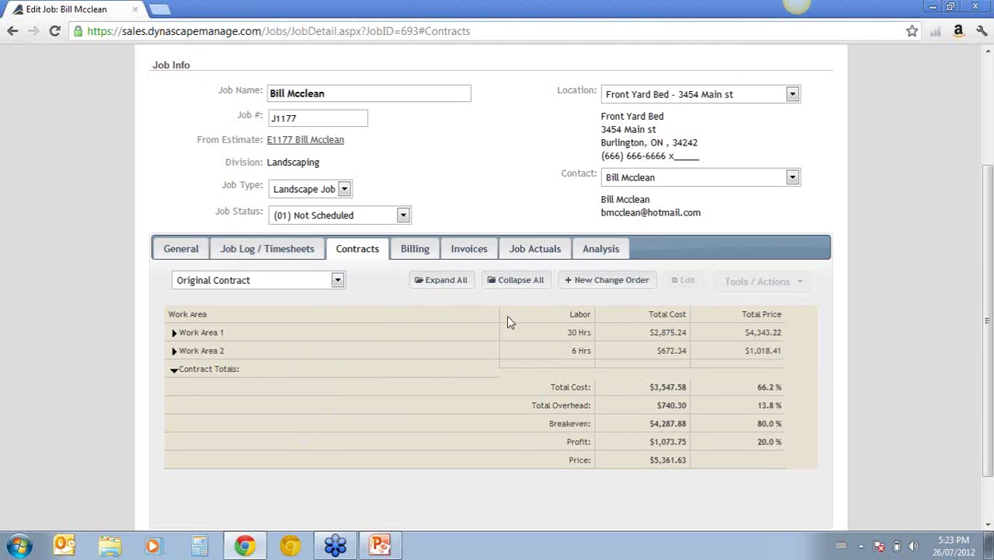
# - Generate the Change Order - Work Order report for the approved 26-Jul-2012 change order, keeping the default report options
pyautogui.click(216, 278)
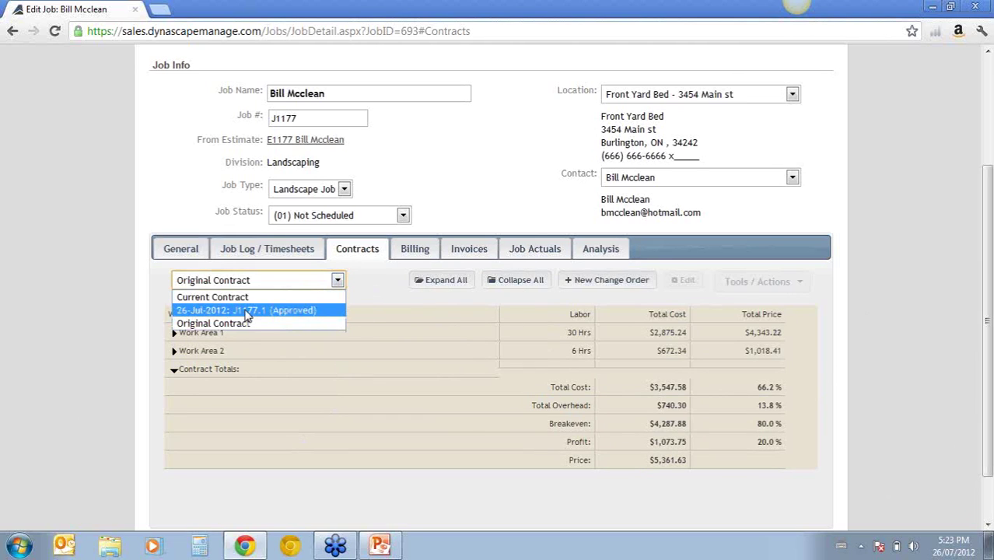
pyautogui.click(246, 310)
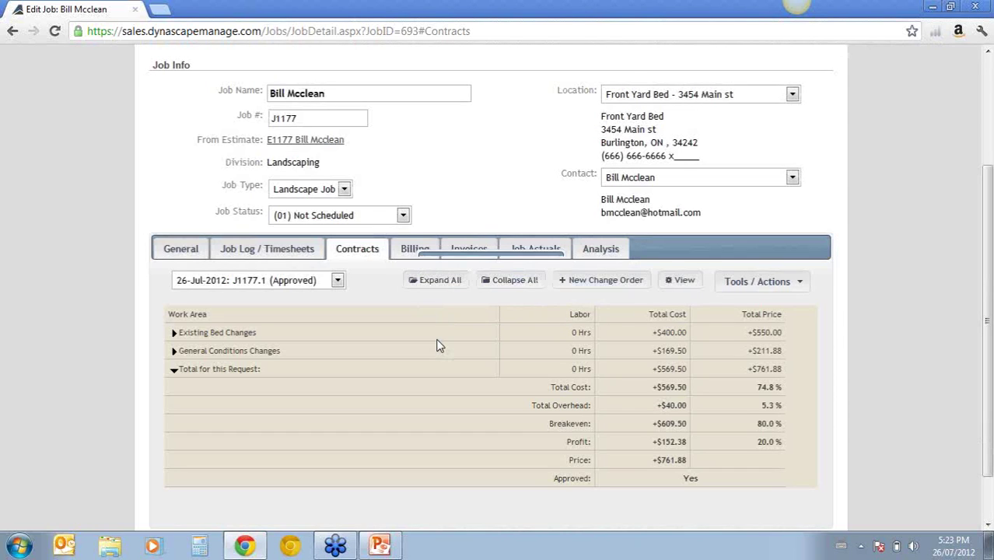
pyautogui.click(794, 284)
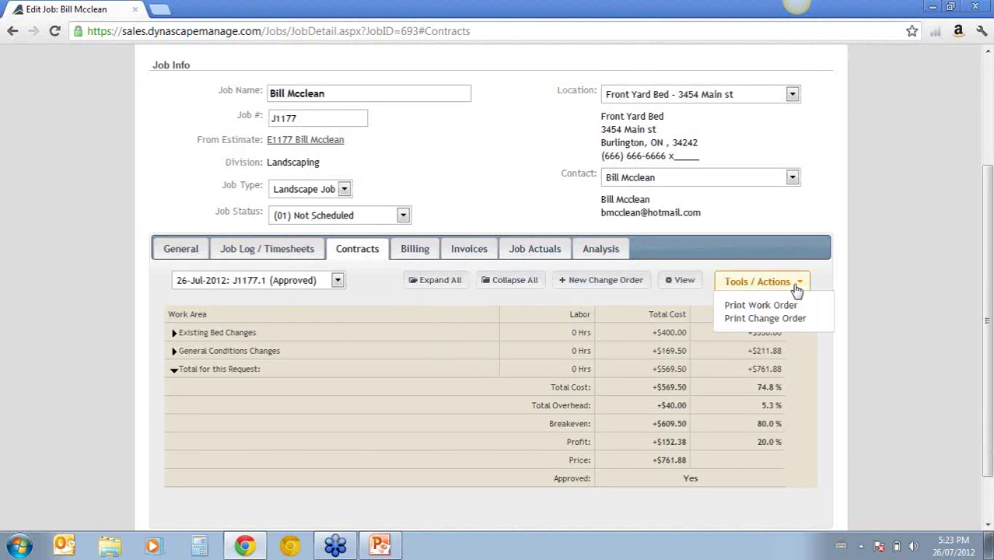
pyautogui.click(766, 307)
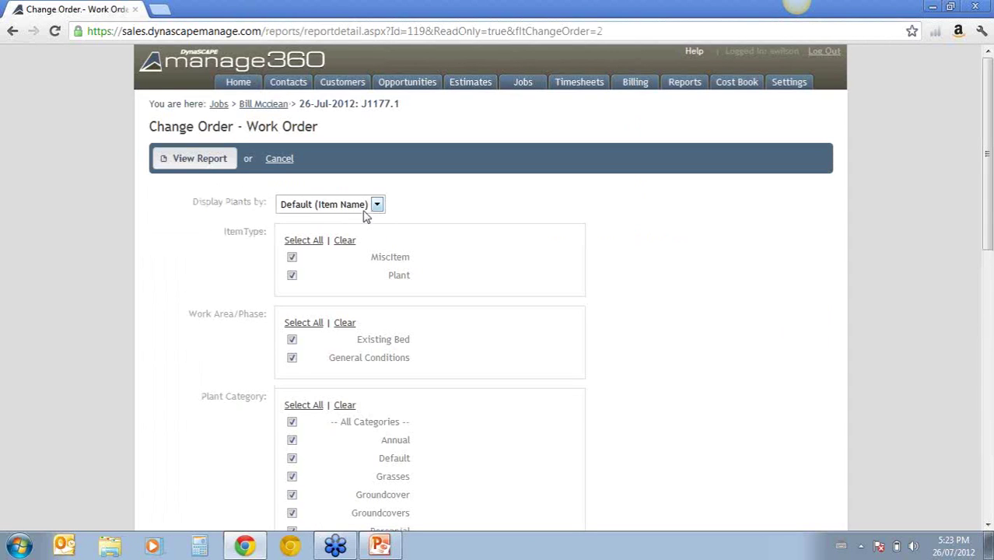
pyautogui.scroll(-2, 819, 322)
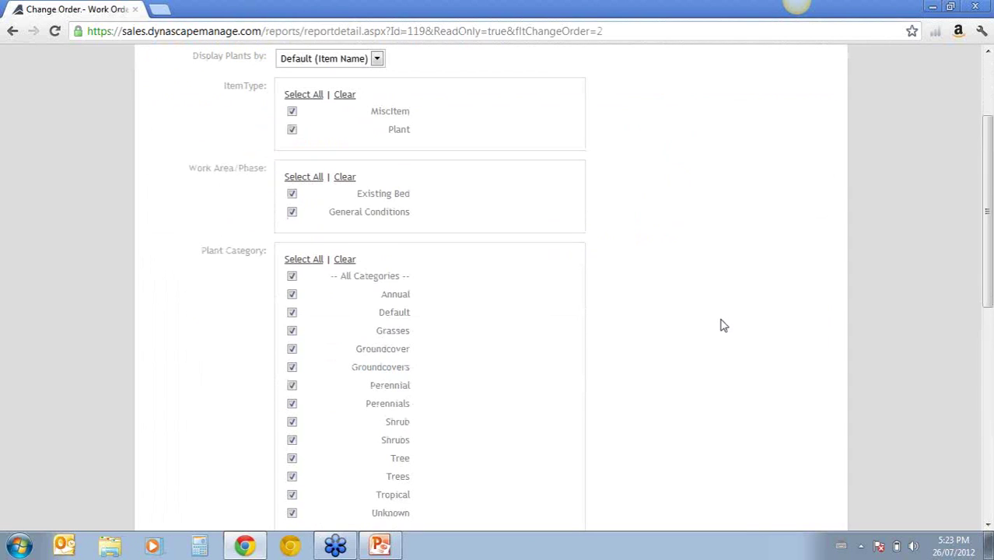
pyautogui.scroll(-6, 675, 319)
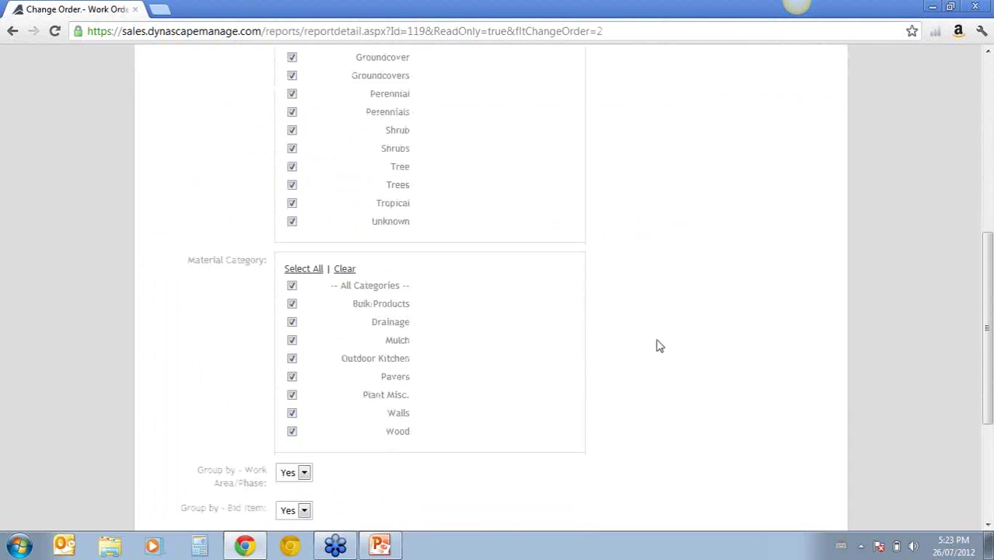
pyautogui.scroll(-2, 436, 364)
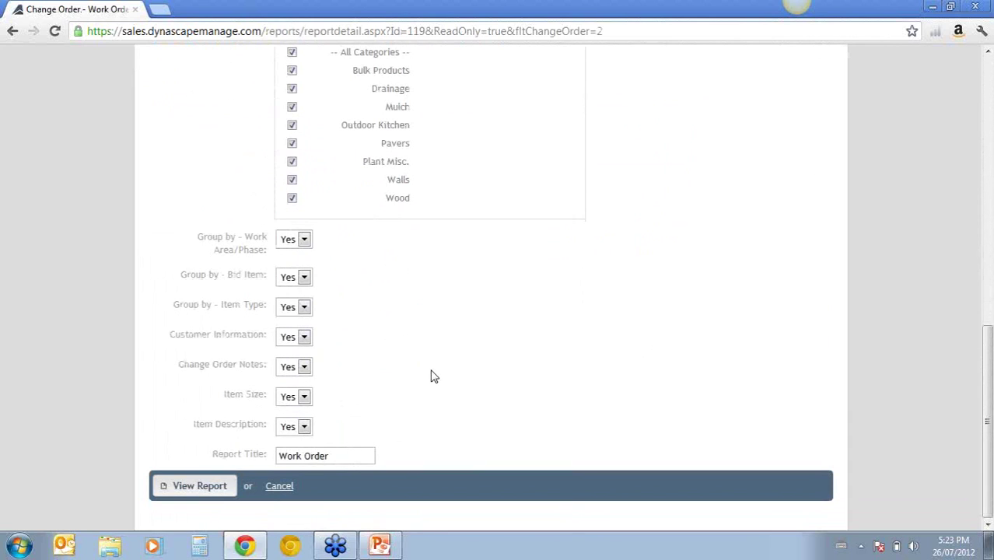
pyautogui.scroll(12, 434, 377)
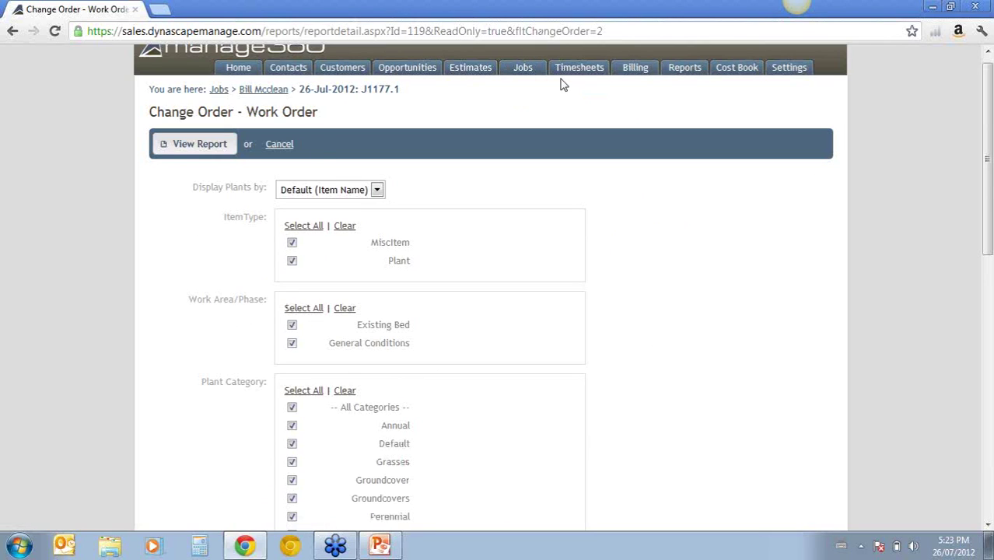
pyautogui.click(203, 145)
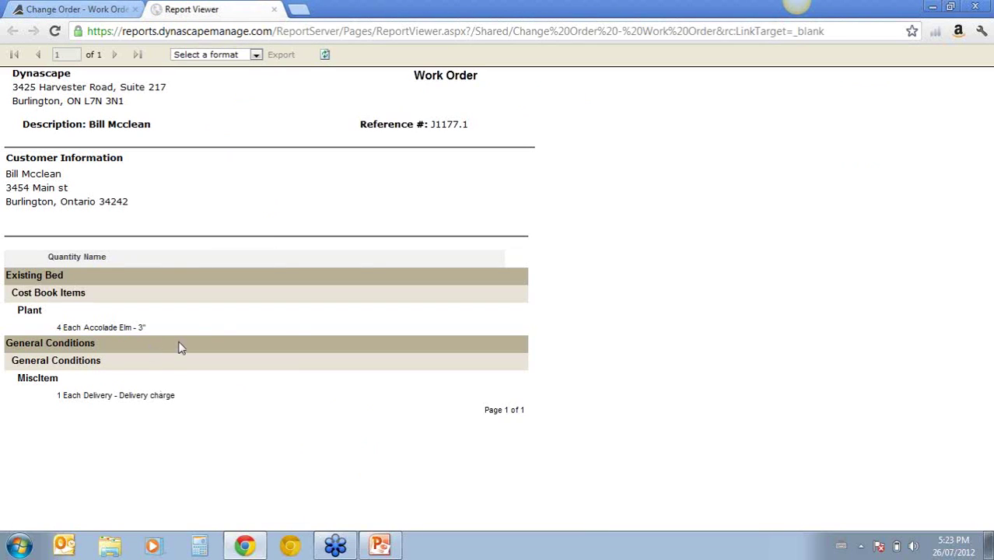
# - Examine the plant and delivery lines in the work order, and close the report viewer
pyautogui.moveTo(59, 329); pyautogui.dragTo(153, 326)
pyautogui.click(276, 391)
pyautogui.moveTo(58, 397); pyautogui.dragTo(198, 403)
pyautogui.click(300, 435)
pyautogui.click(275, 10)
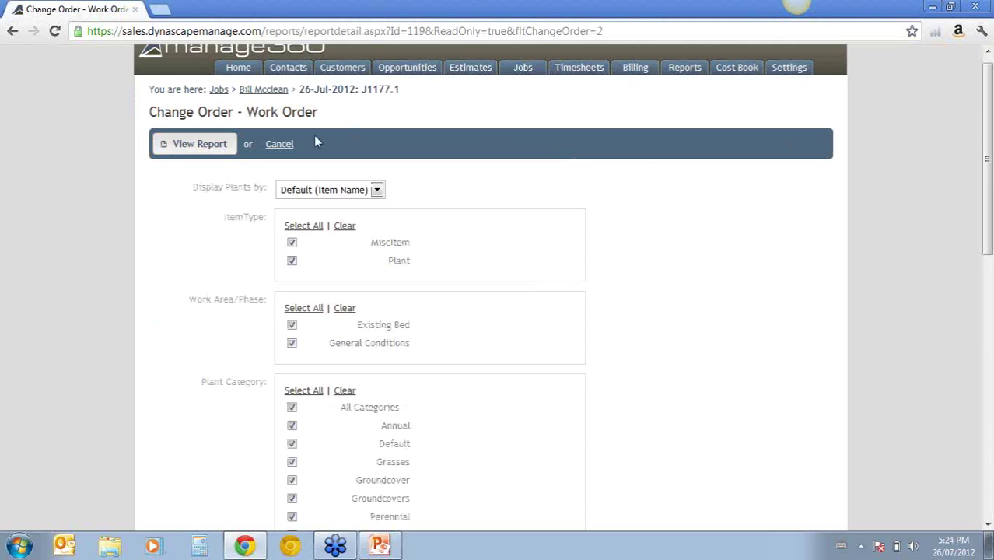
# - Return to the job's contracts and check the actions available for the approved 26-Jul-2012 change order
pyautogui.click(263, 89)
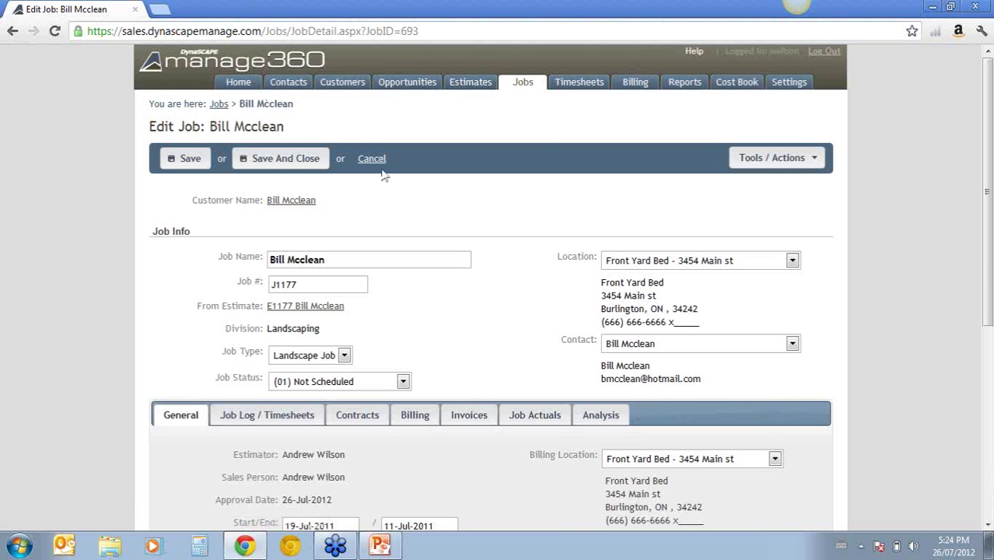
pyautogui.scroll(-1, 523, 304)
pyautogui.click(355, 342)
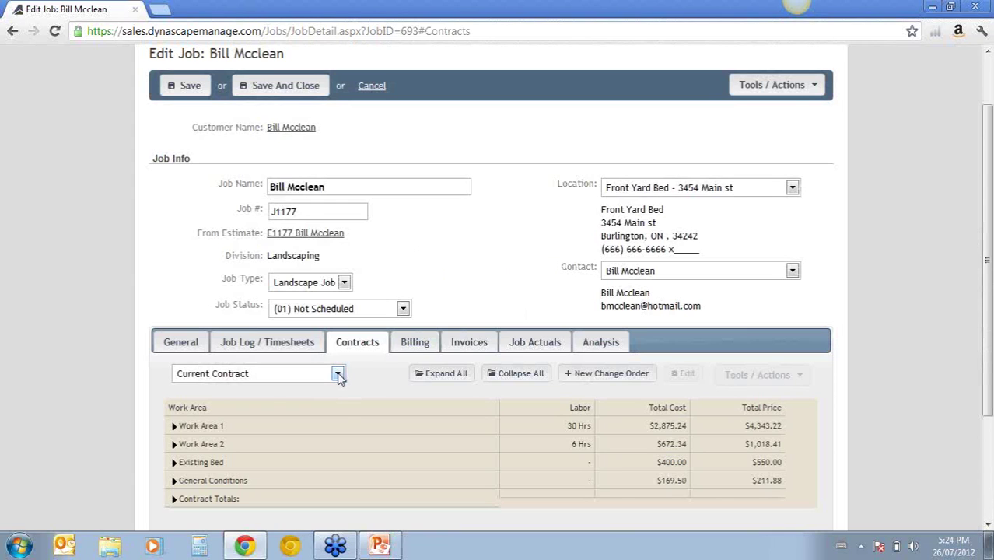
pyautogui.click(338, 374)
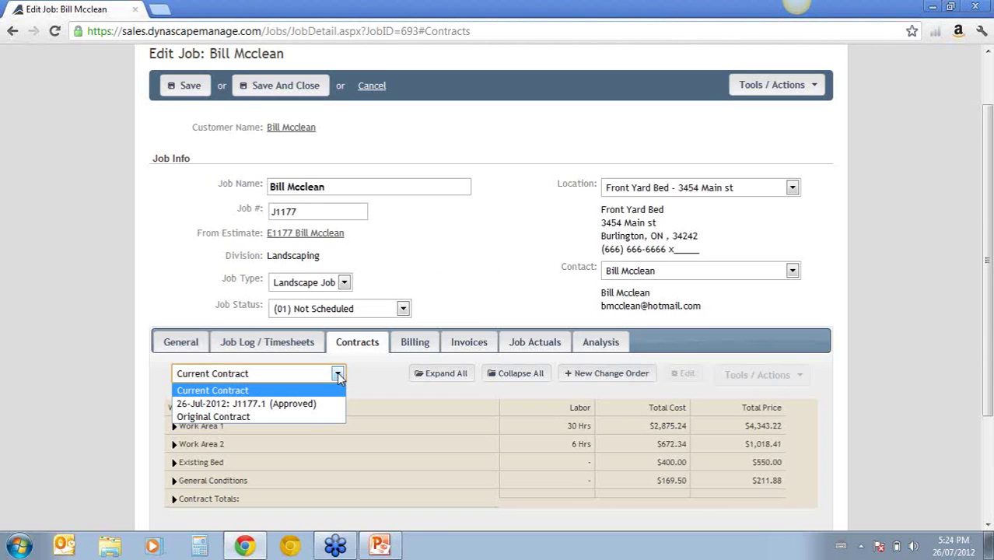
pyautogui.click(326, 404)
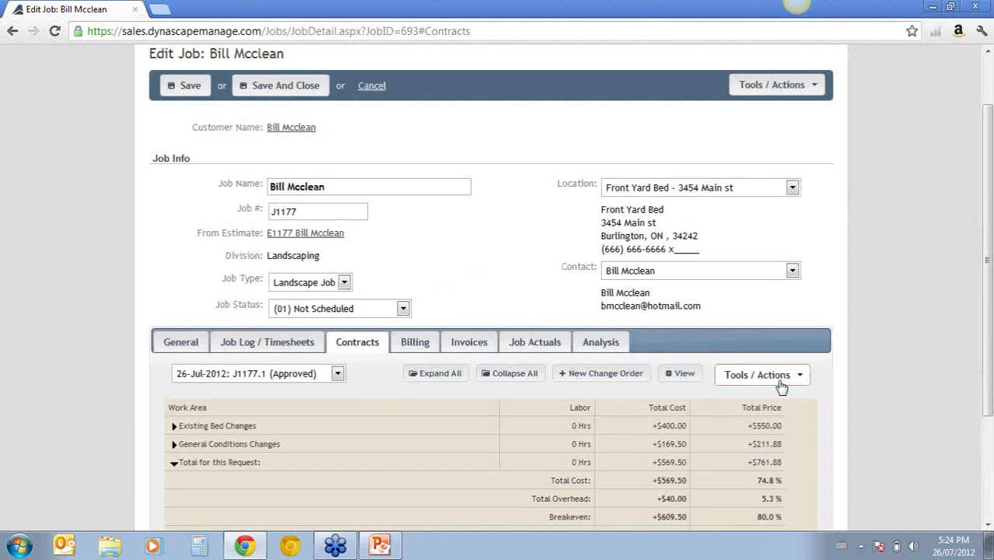
pyautogui.click(776, 380)
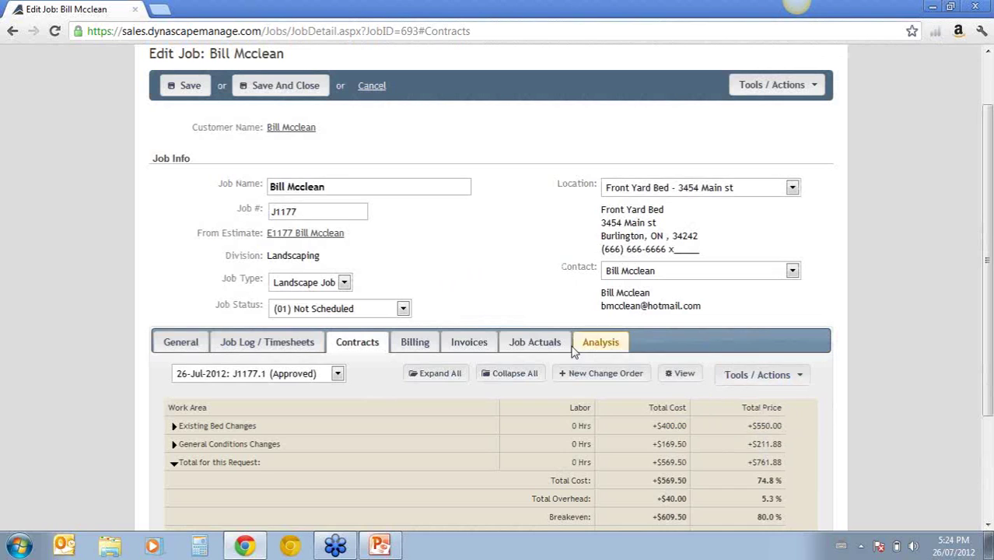
# - Switch back to the Current Contract and start a new change order for the job
pyautogui.click(322, 372)
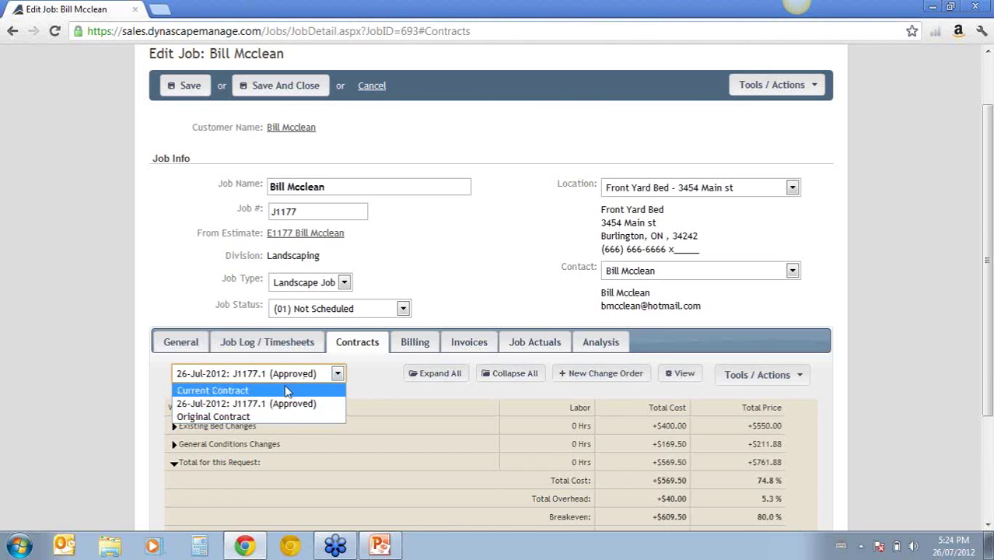
pyautogui.click(289, 390)
pyautogui.click(600, 373)
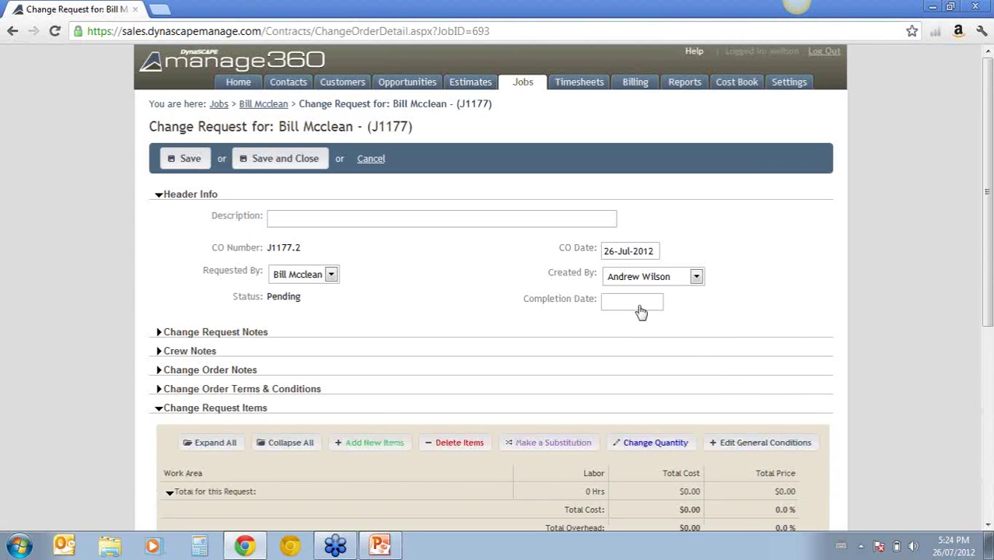
pyautogui.scroll(-1, 568, 354)
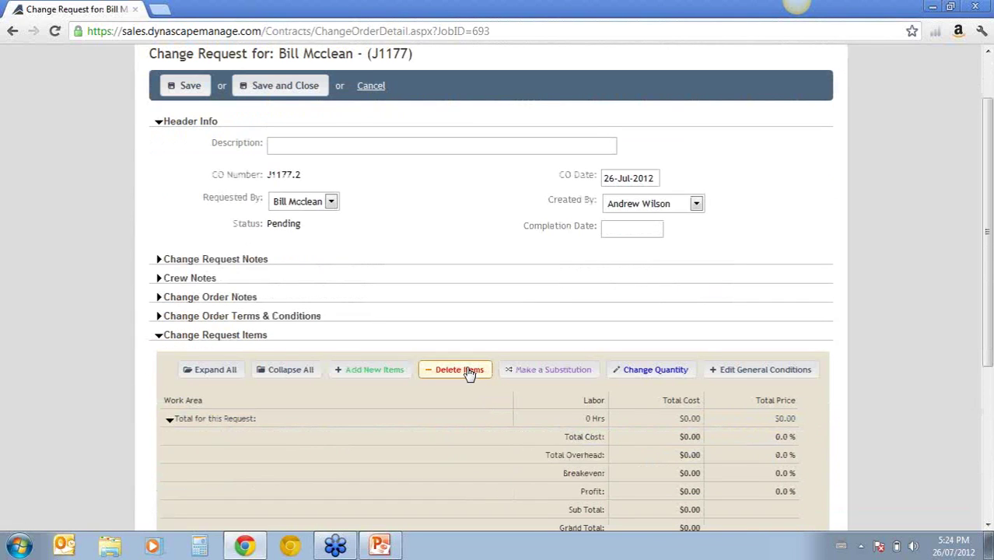
pyautogui.click(469, 374)
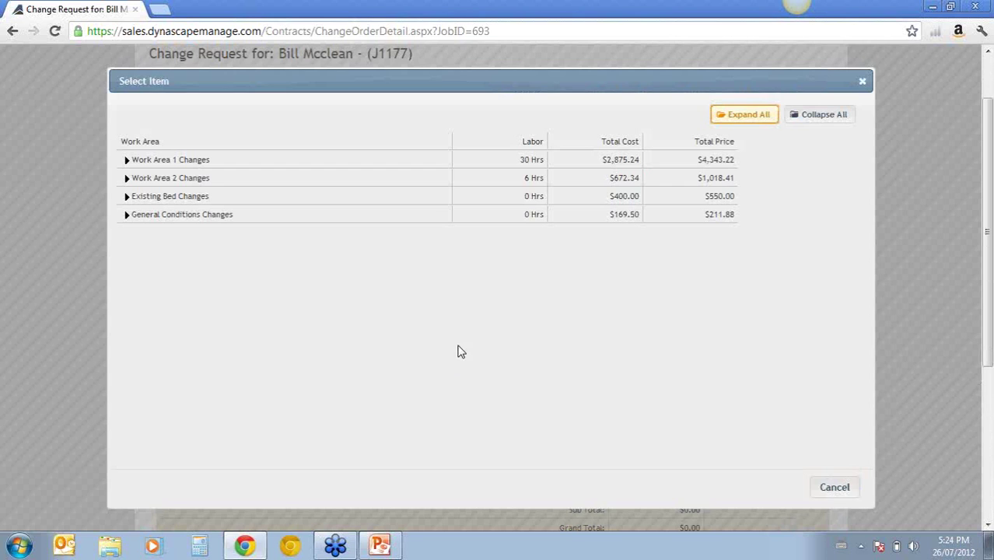
pyautogui.click(834, 488)
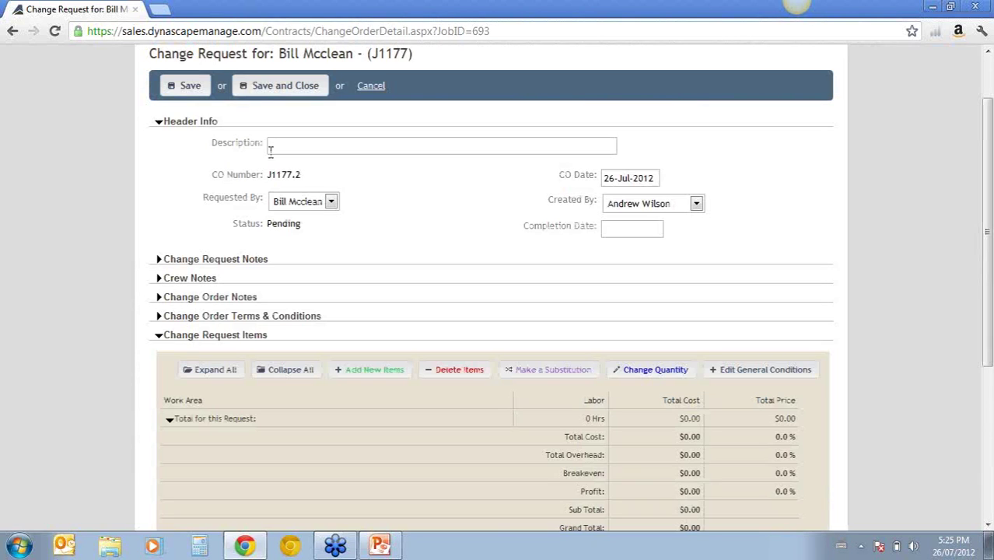
# - Enter "Delete Previous Change Order" as the description of the new change request
pyautogui.click(286, 150)
pyautogui.write('Deleyte')
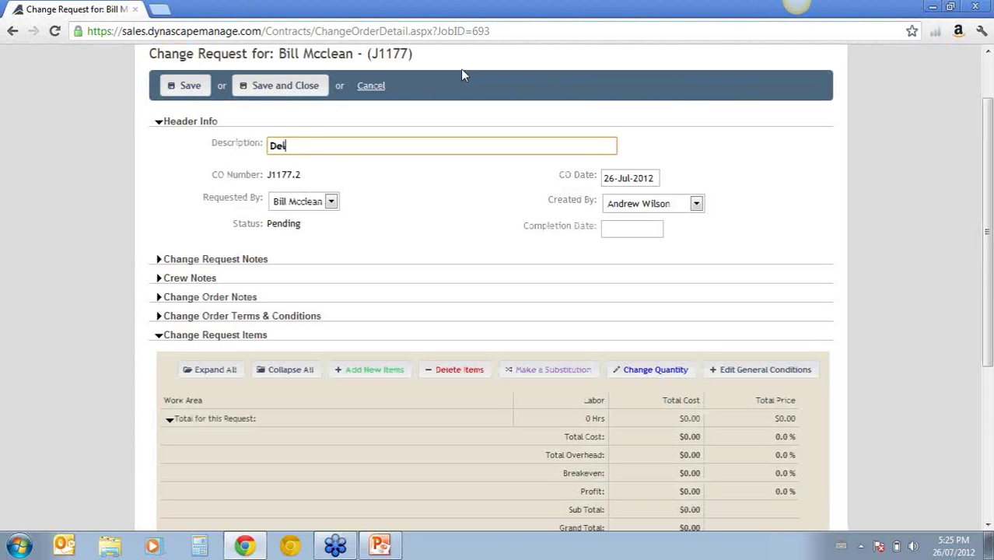
pyautogui.press('BackSpace')
pyautogui.press('BackSpace')
pyautogui.write('Previous Cha')
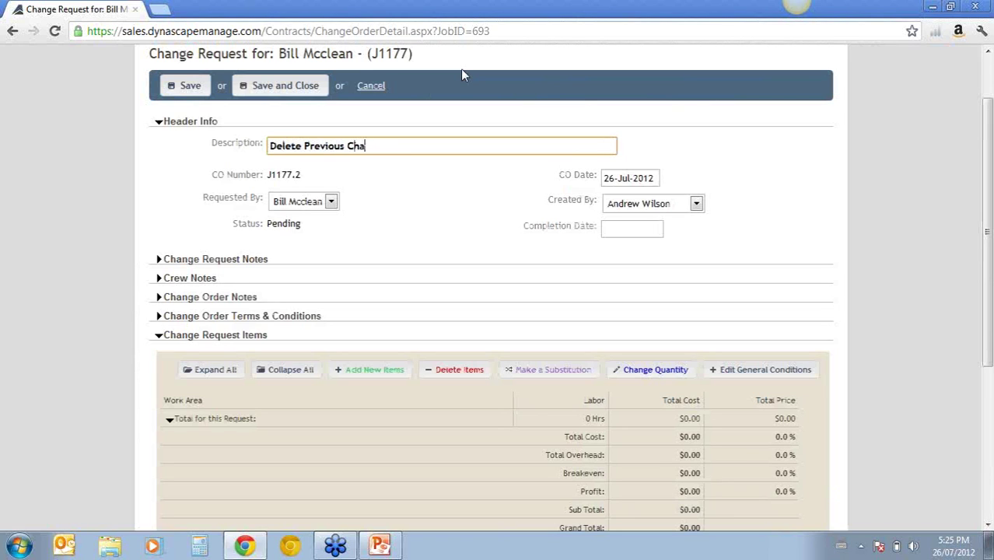
pyautogui.write('nge Order')
# - Add the internal change request note "Customer Is indecisive about the trees" and set the completion date to 27-Jul-2012
pyautogui.click(159, 260)
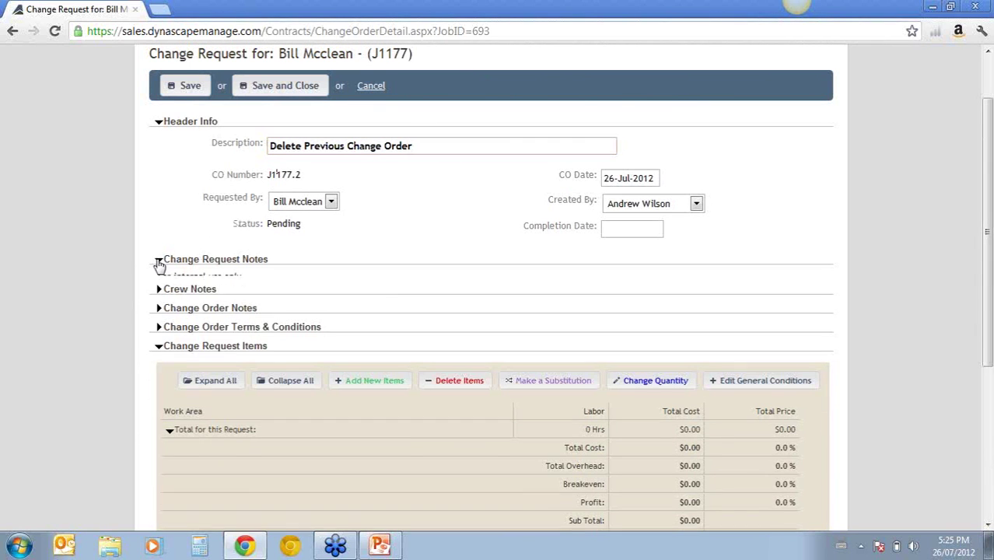
pyautogui.click(267, 303)
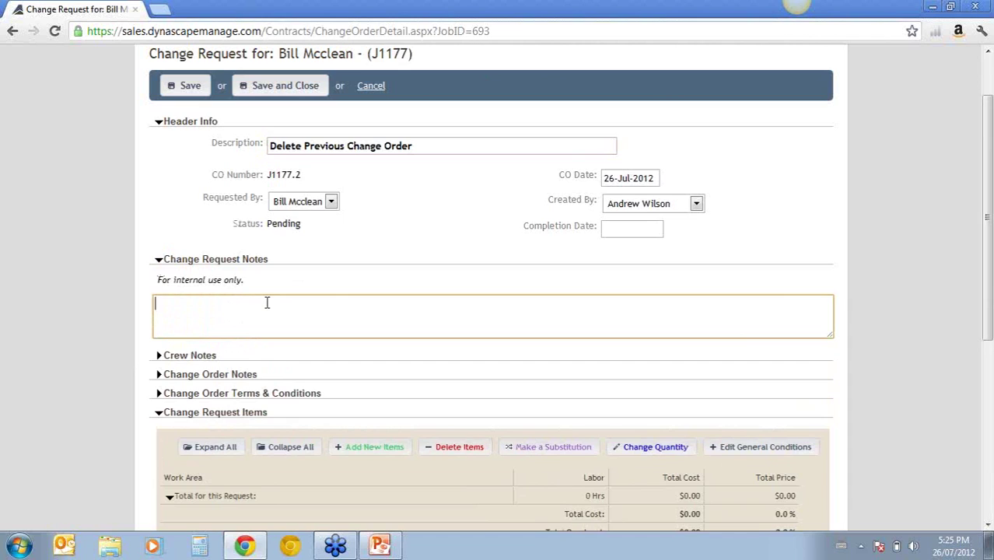
pyautogui.write('Customer Is indecisive')
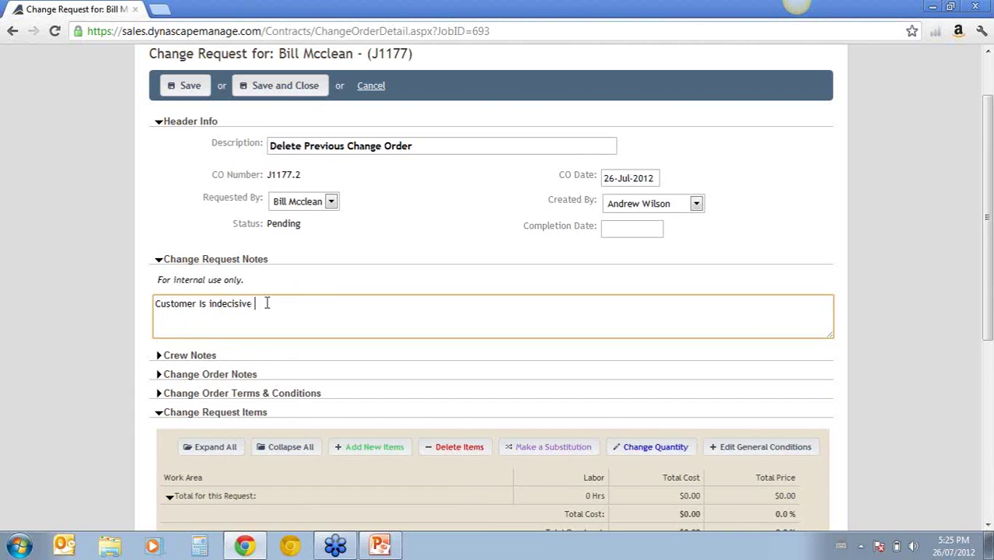
pyautogui.write('about the trees')
pyautogui.click(622, 233)
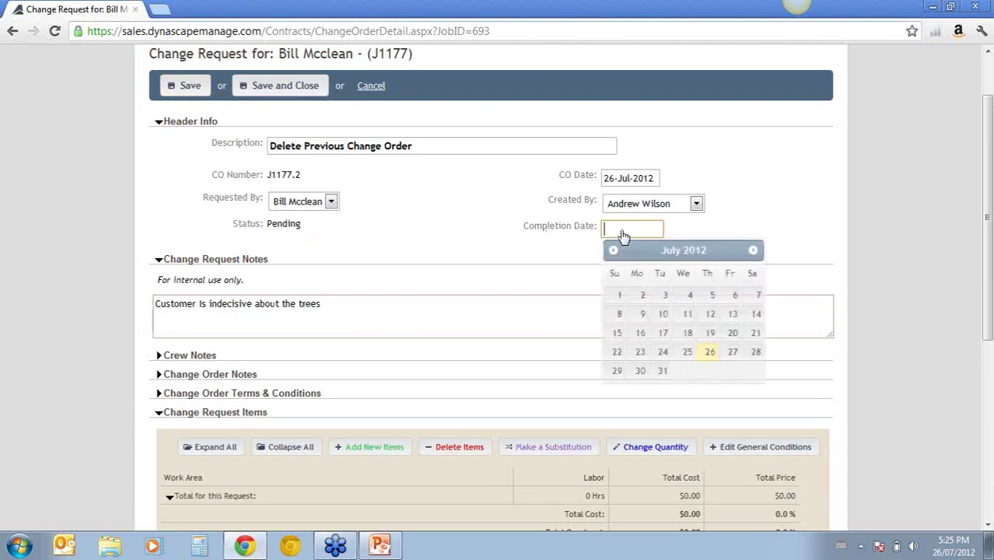
pyautogui.click(733, 352)
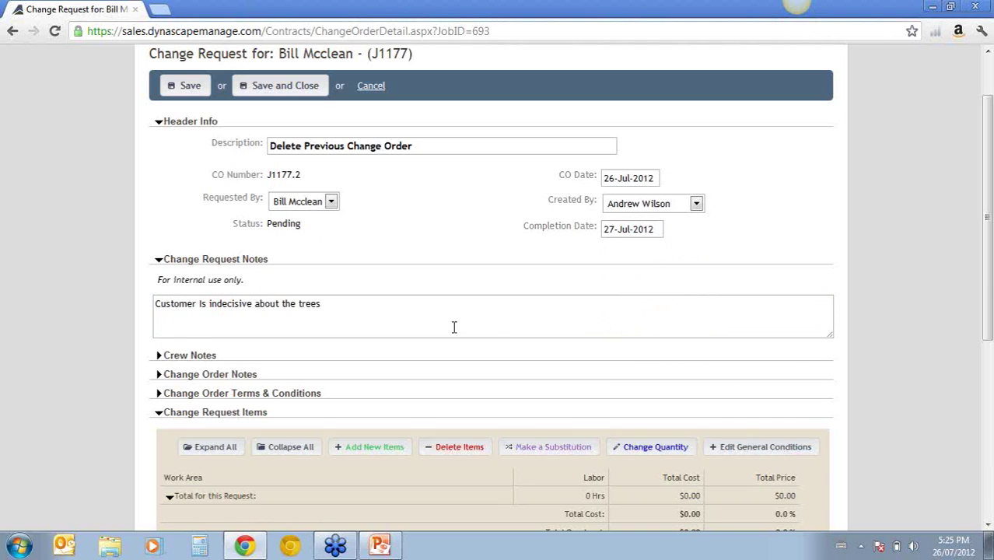
# - Delete the Accolade Elm - Ulmus 'Accolade' item under Existing Bed Changes from the contract
pyautogui.scroll(-2, 420, 312)
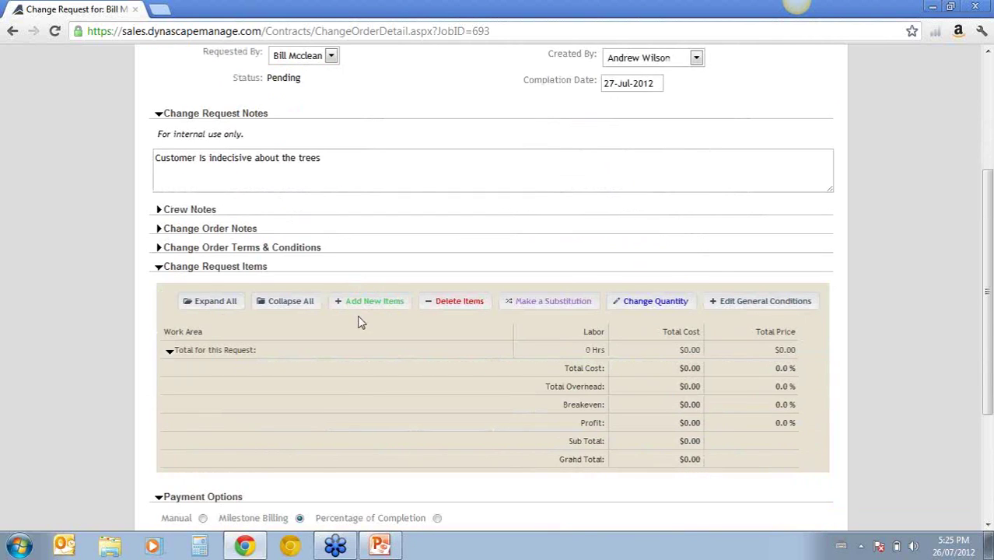
pyautogui.scroll(-1, 360, 322)
pyautogui.click(463, 229)
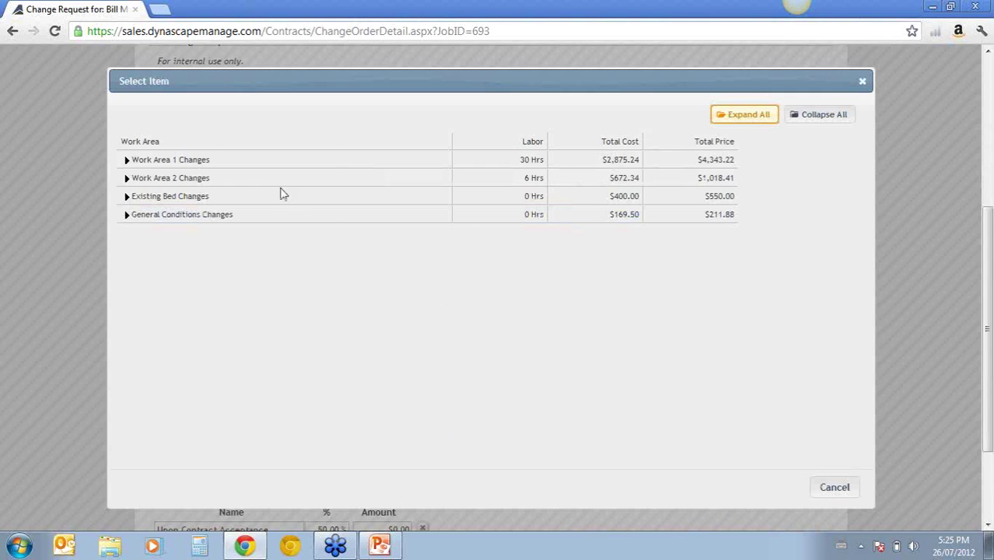
pyautogui.click(127, 198)
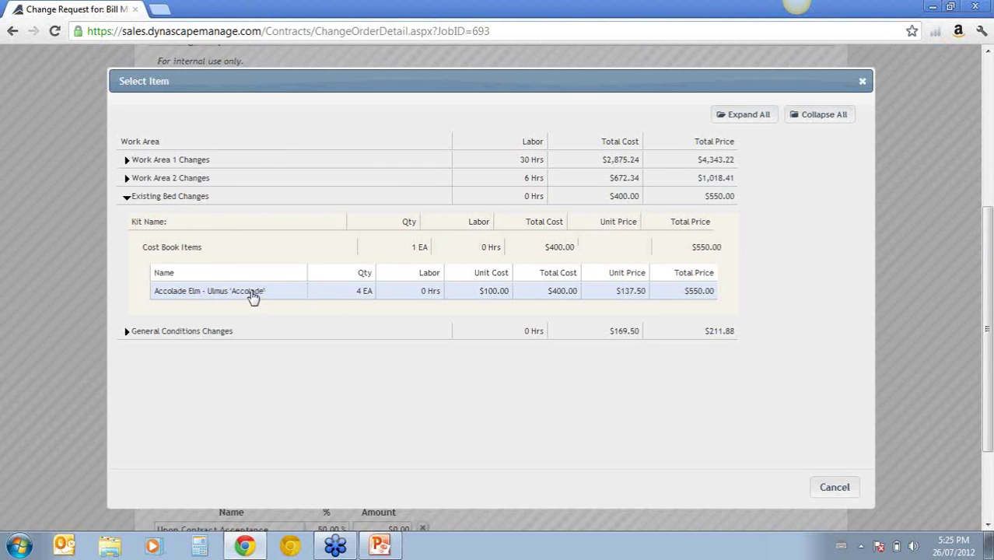
pyautogui.click(252, 294)
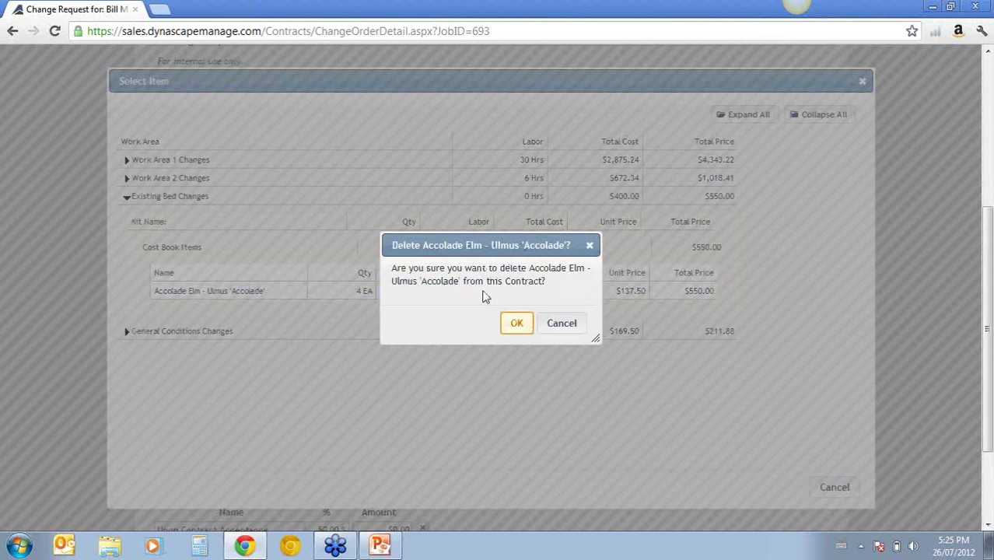
pyautogui.click(517, 323)
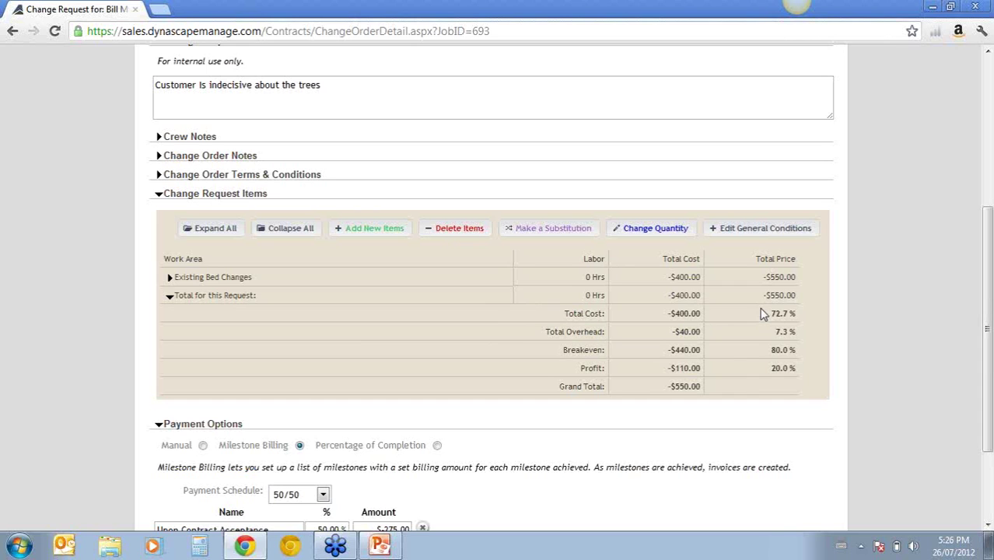
# - Review the change request's header and milestone payments, then save and close it
pyautogui.scroll(-3, 372, 309)
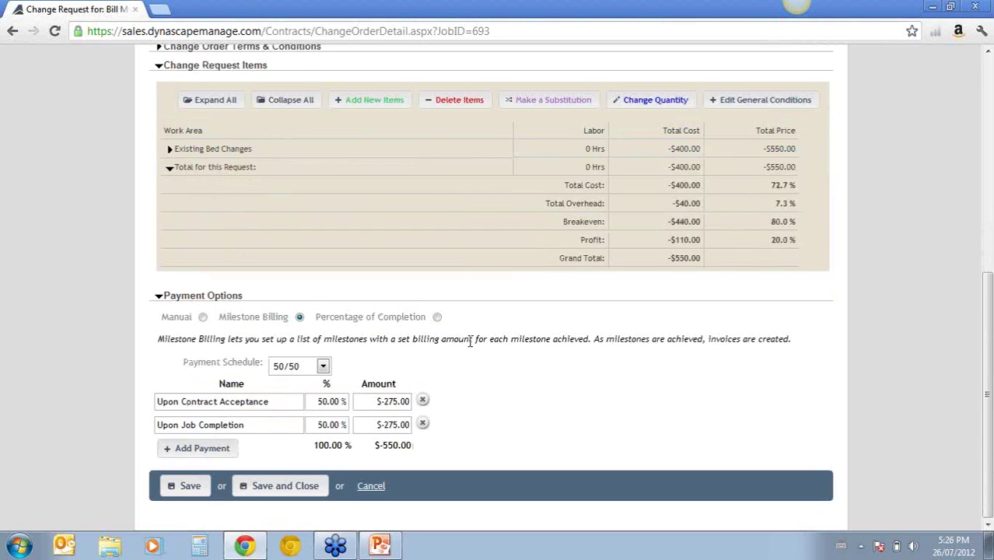
pyautogui.scroll(5, 466, 350)
pyautogui.scroll(5, 459, 370)
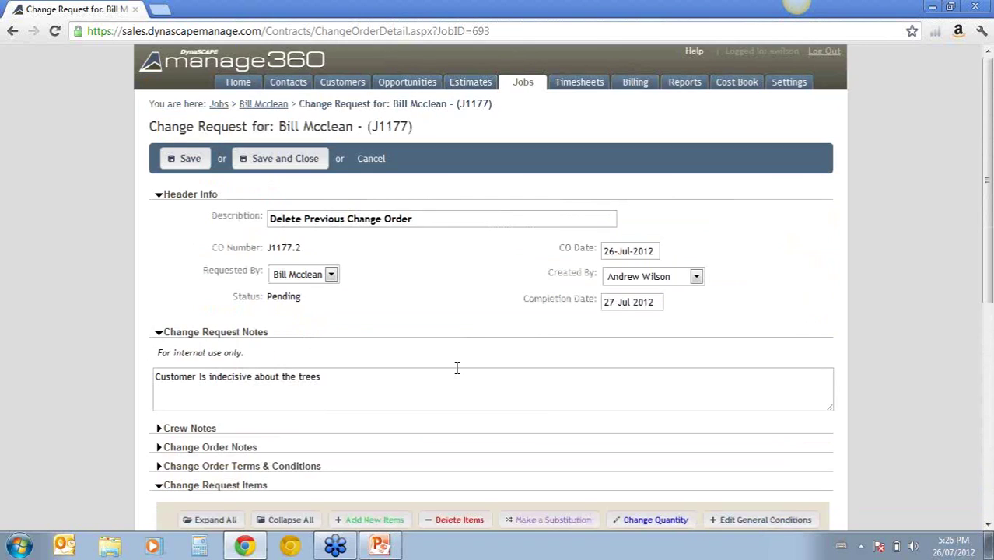
pyautogui.scroll(-10, 452, 373)
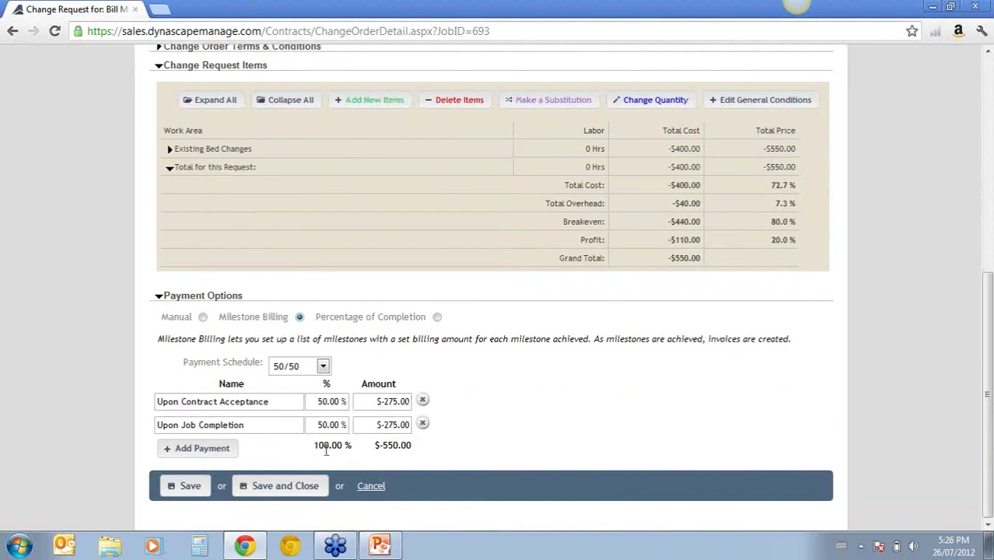
pyautogui.click(274, 487)
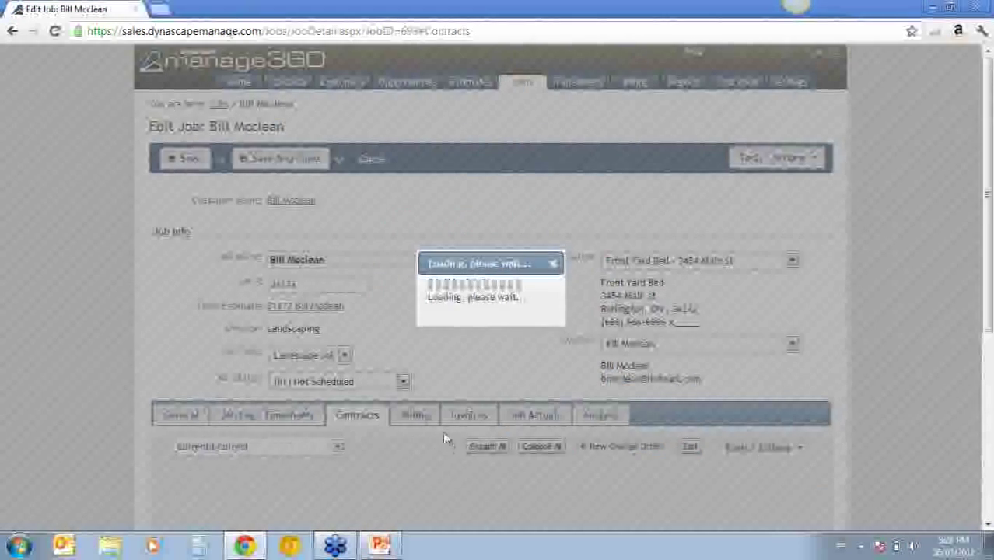
# - Select the pending 26-Jul-2012 change order in the job's contracts, and approve it
pyautogui.scroll(-3, 461, 448)
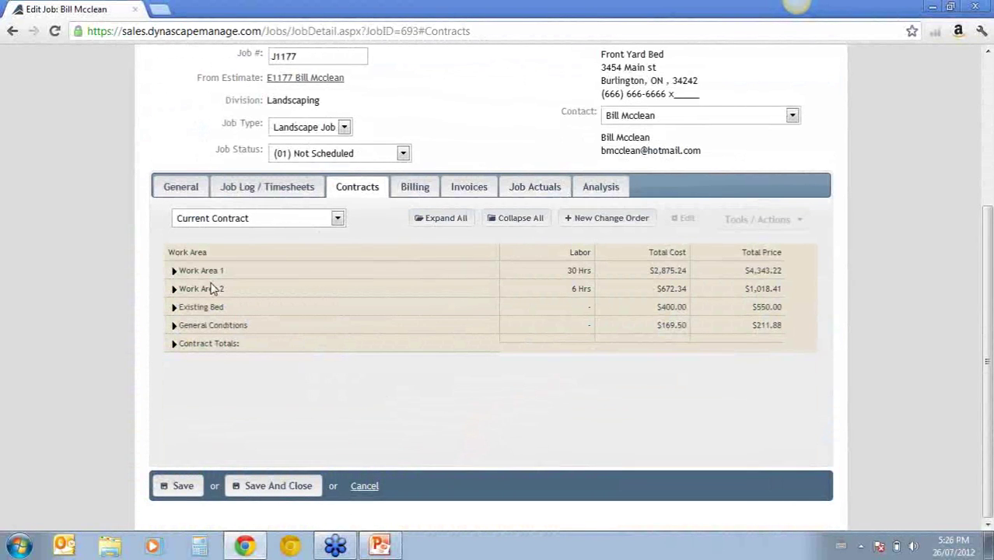
pyautogui.click(247, 221)
pyautogui.click(301, 261)
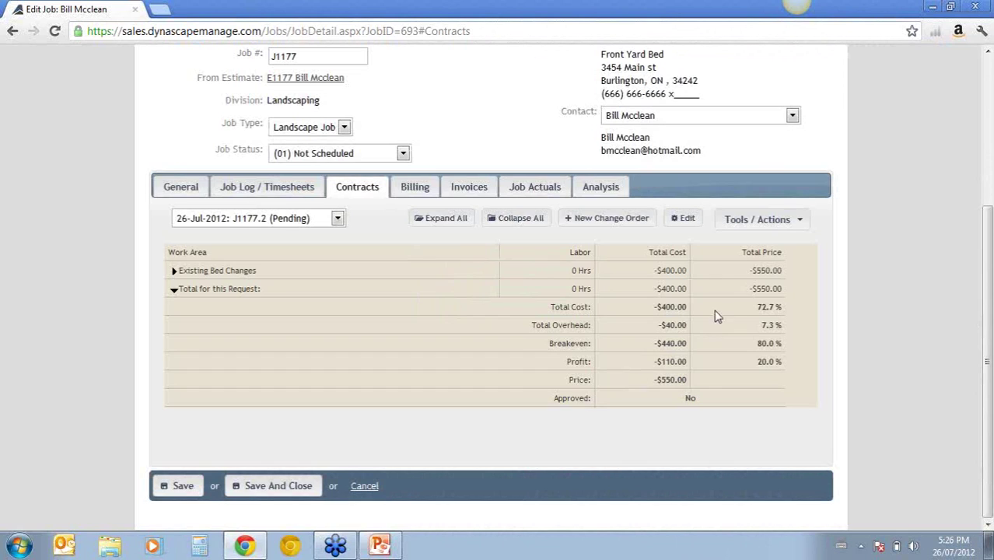
pyautogui.doubleClick(685, 381)
pyautogui.click(765, 224)
pyautogui.click(742, 269)
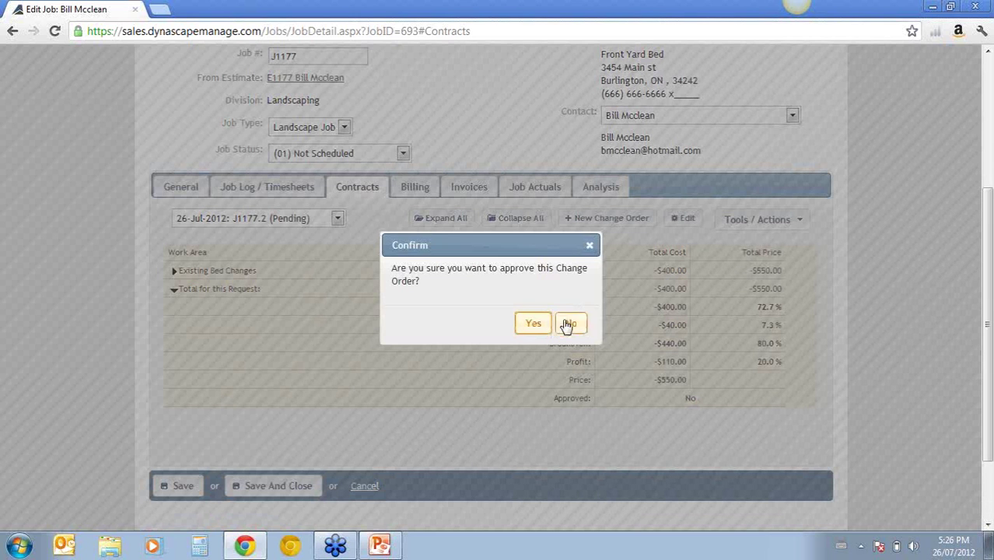
pyautogui.click(533, 322)
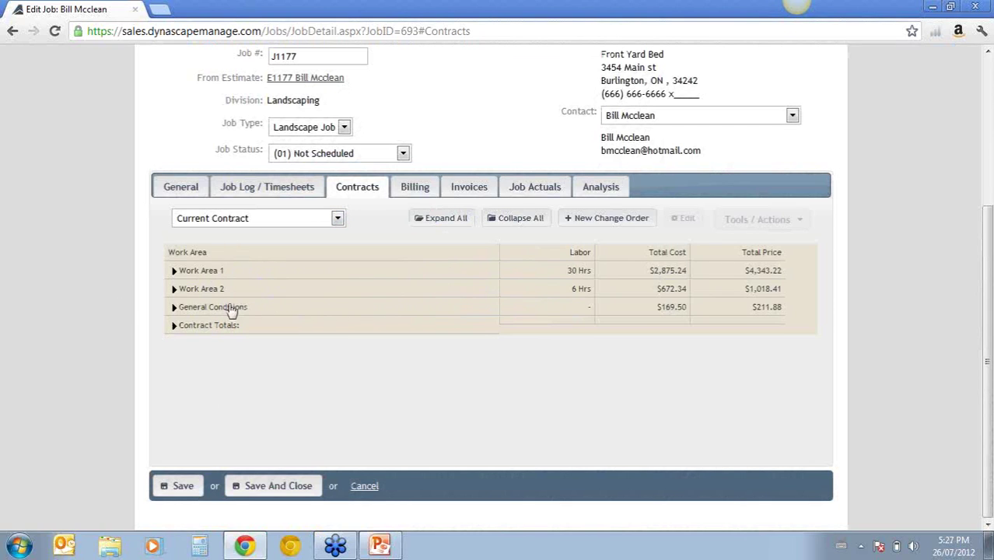
# - Check the General Conditions in the Current Contract and the list of the job's contract versions
pyautogui.click(173, 308)
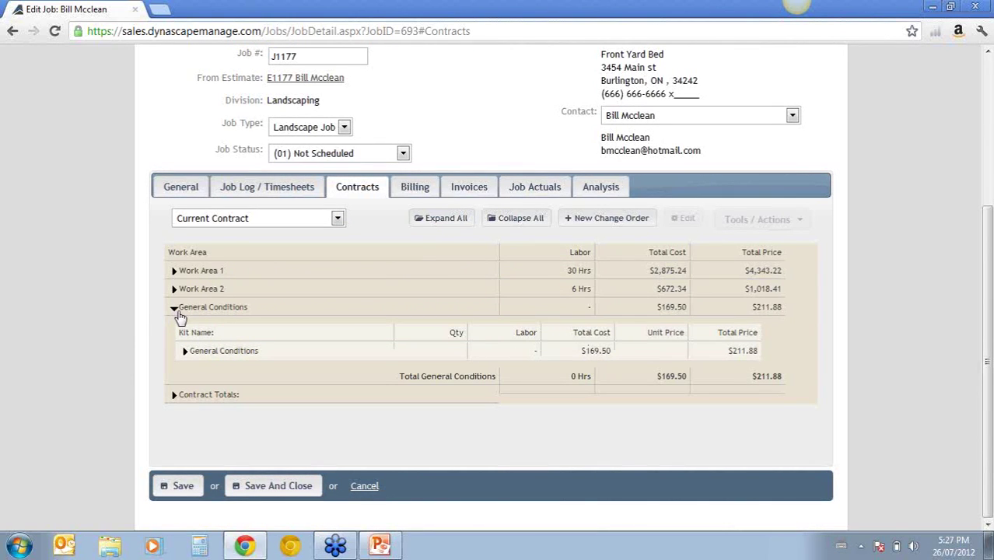
pyautogui.click(174, 308)
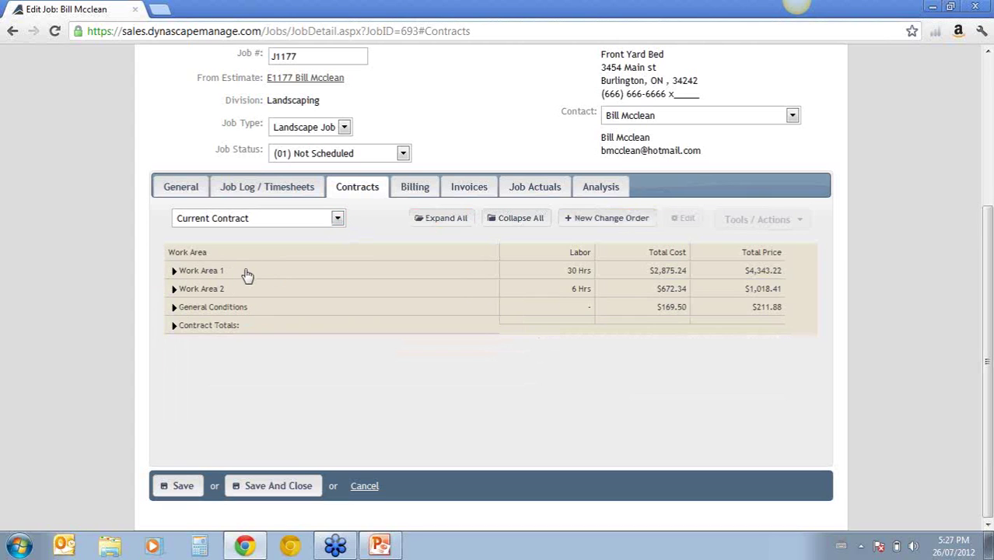
pyautogui.click(330, 217)
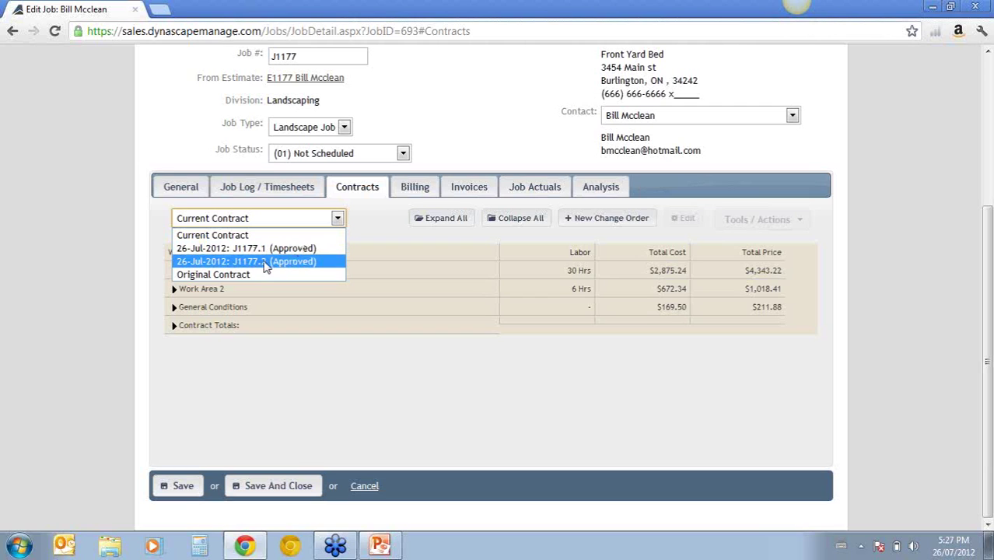
pyautogui.click(393, 250)
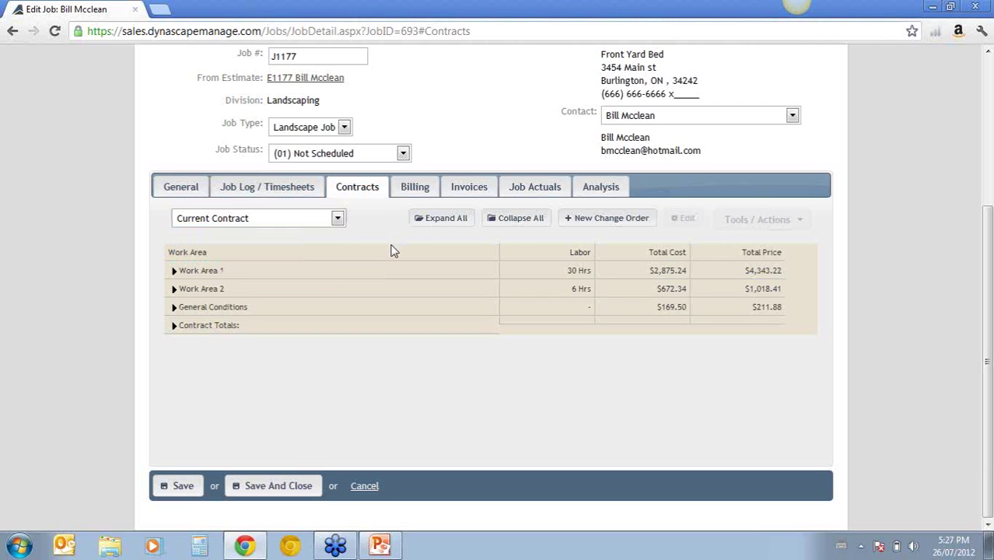
# - Start another change order described as "Changing Quantity of Patio Kit" with a completion date of 27-Jul-2012
pyautogui.click(586, 228)
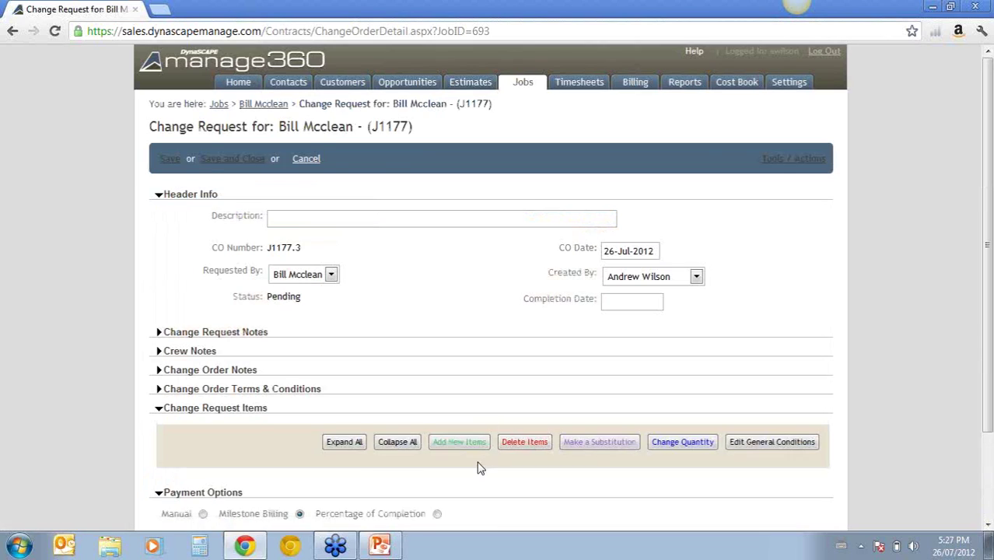
pyautogui.scroll(-1, 475, 234)
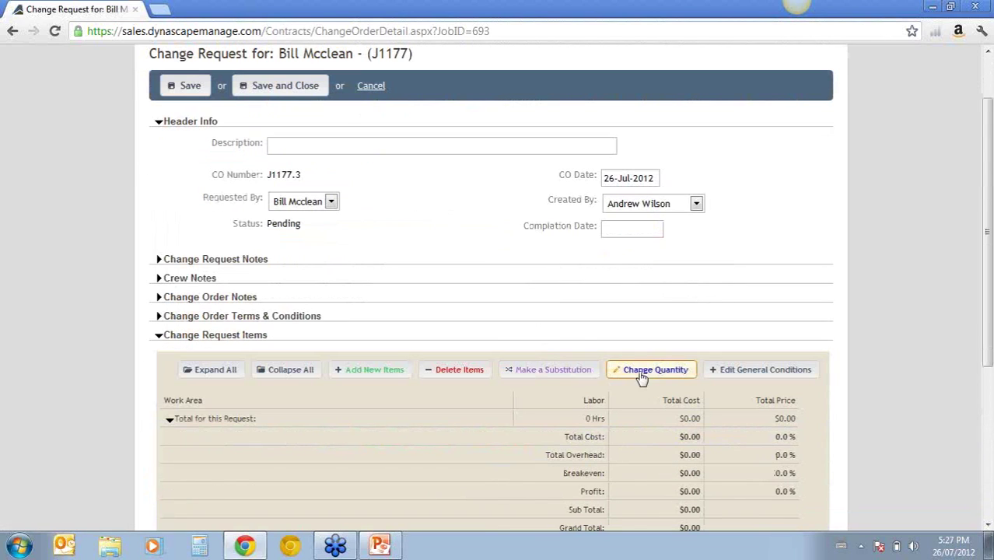
pyautogui.click(307, 145)
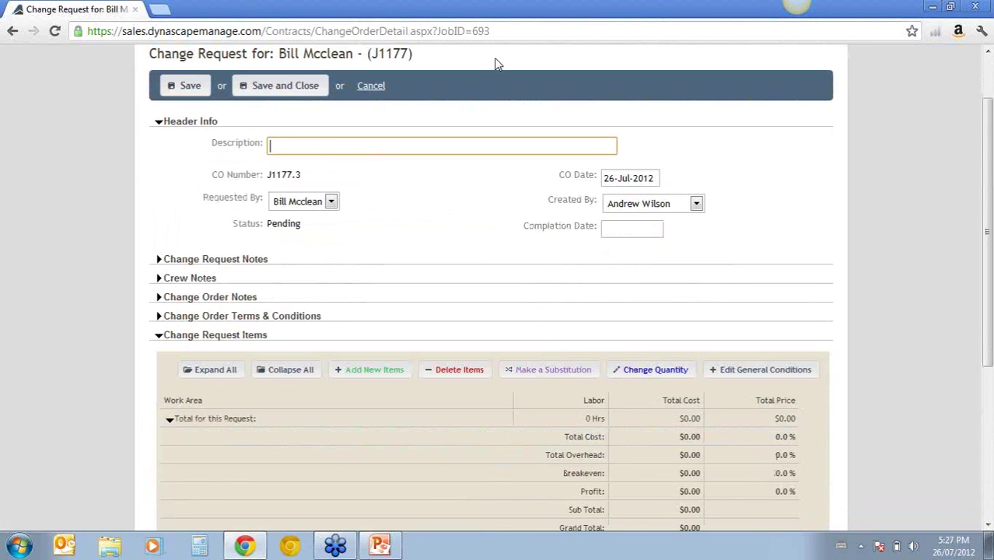
pyautogui.write('Changing Quantity of')
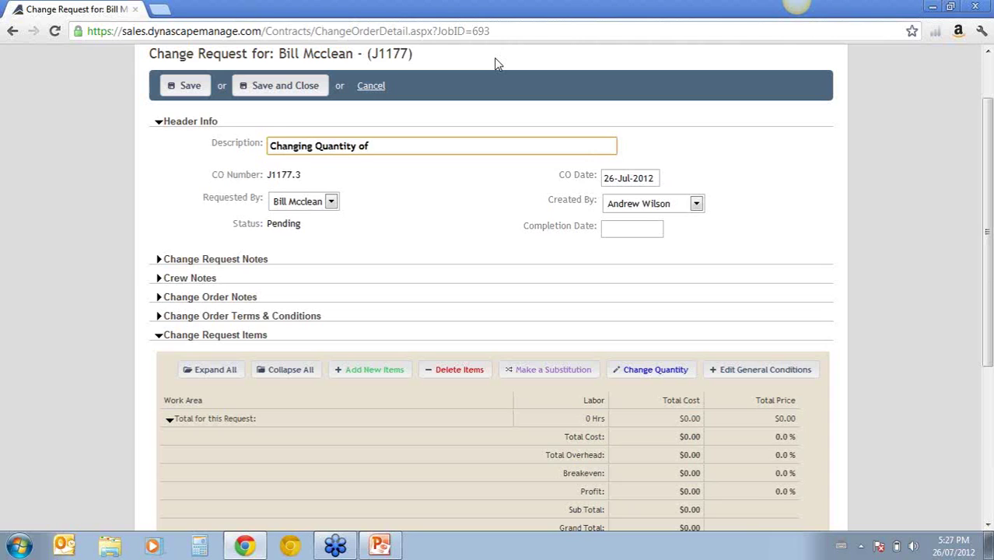
pyautogui.write(' Patio Kit')
pyautogui.click(630, 231)
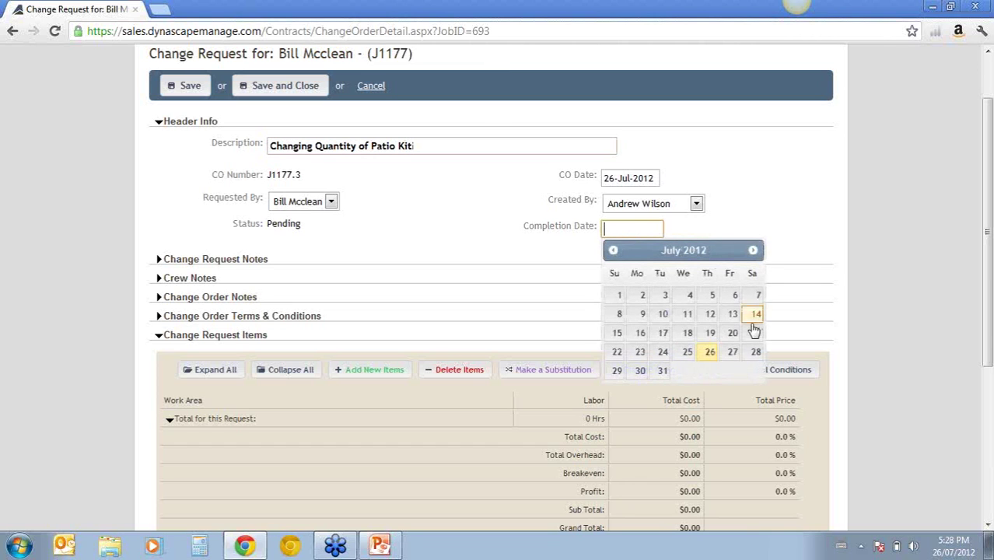
pyautogui.click(732, 352)
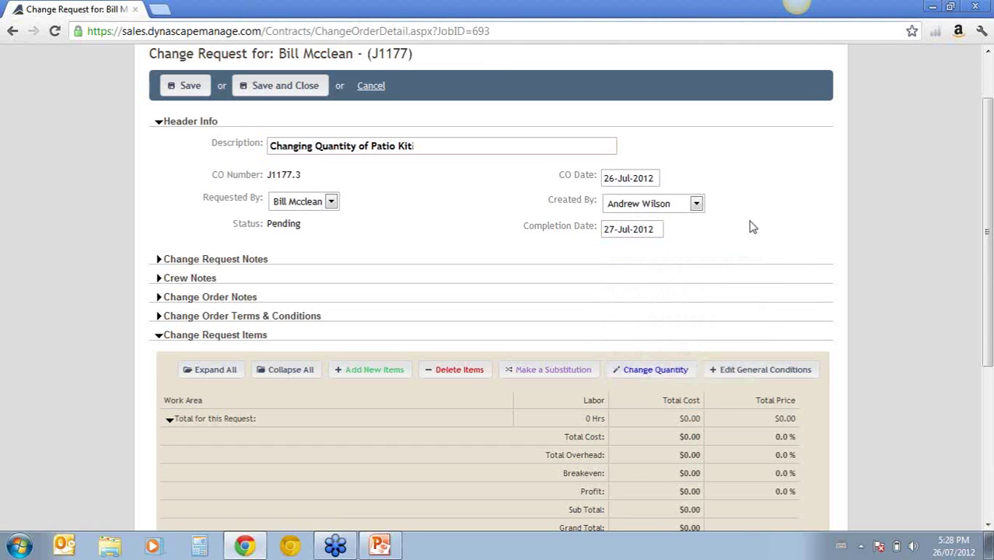
# - Add an internal change request note saying the customer wanted a larger patio
pyautogui.scroll(-1, 717, 252)
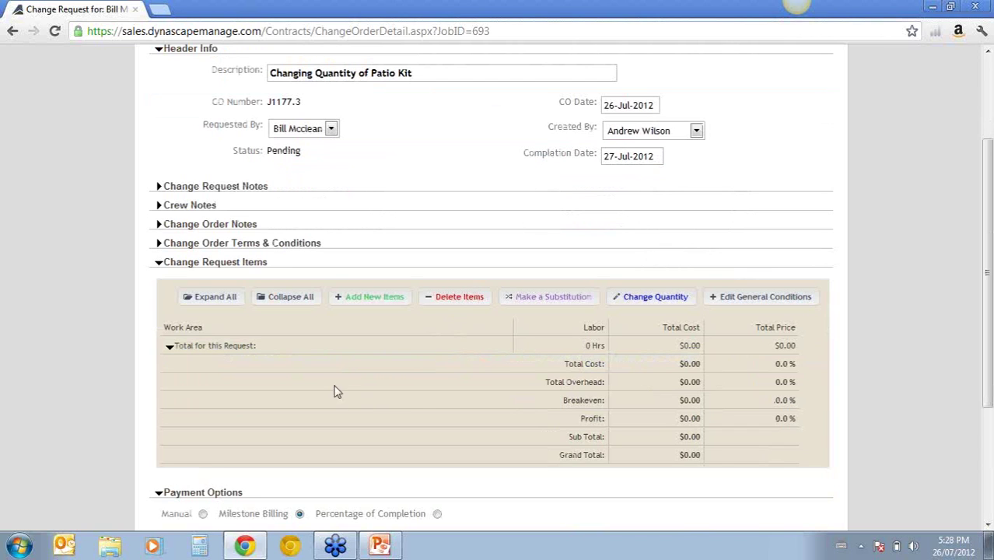
pyautogui.scroll(-1, 402, 466)
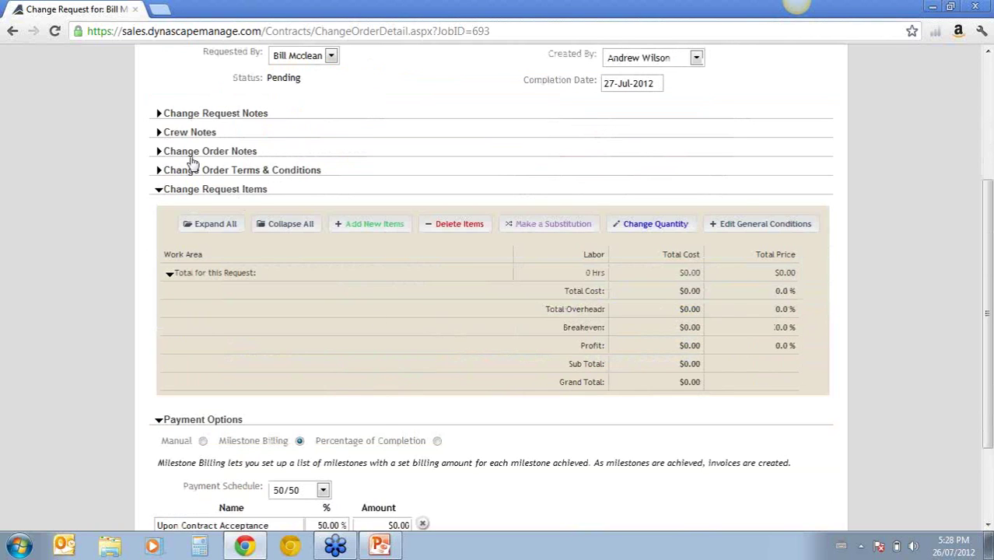
pyautogui.click(160, 114)
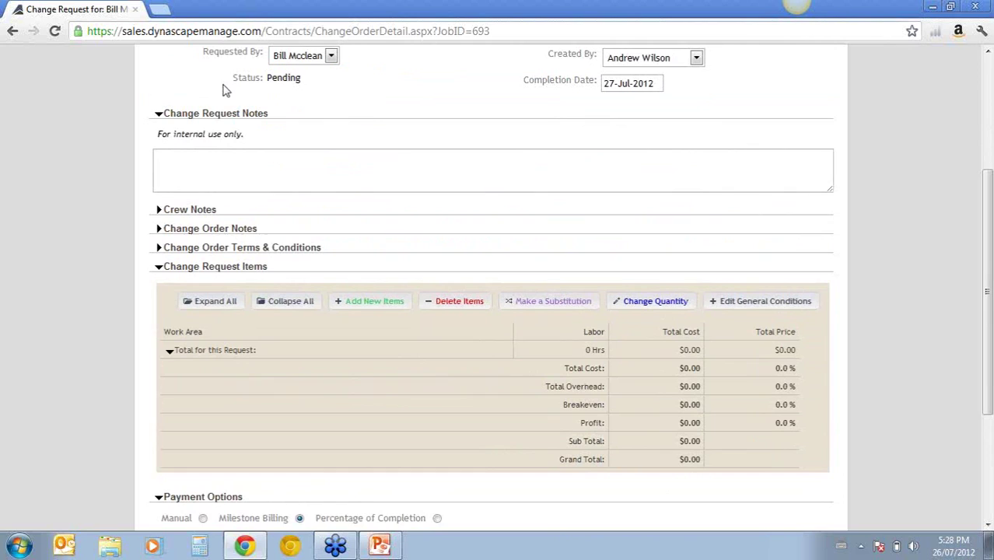
pyautogui.click(189, 166)
pyautogui.write('Customer wanted')
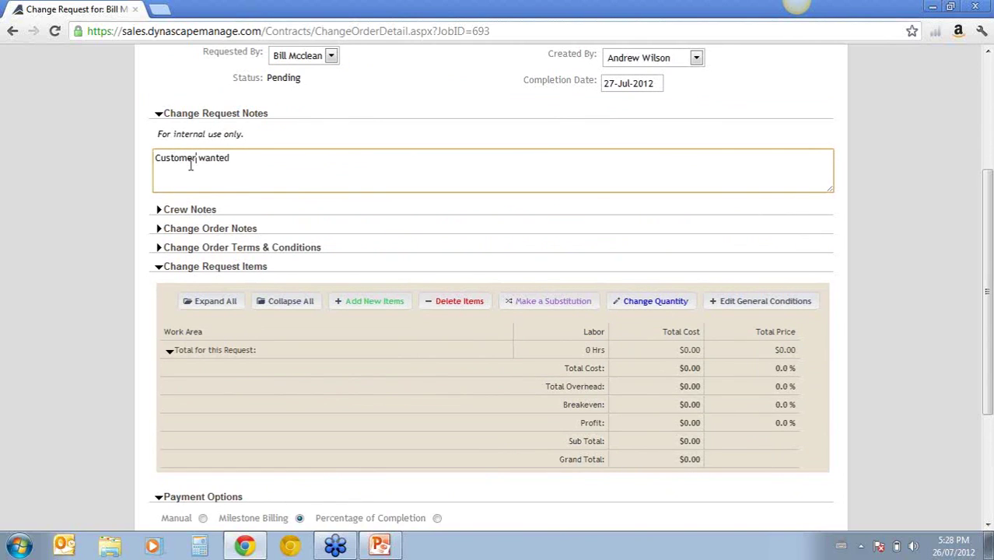
pyautogui.write(' a larger patio, and')
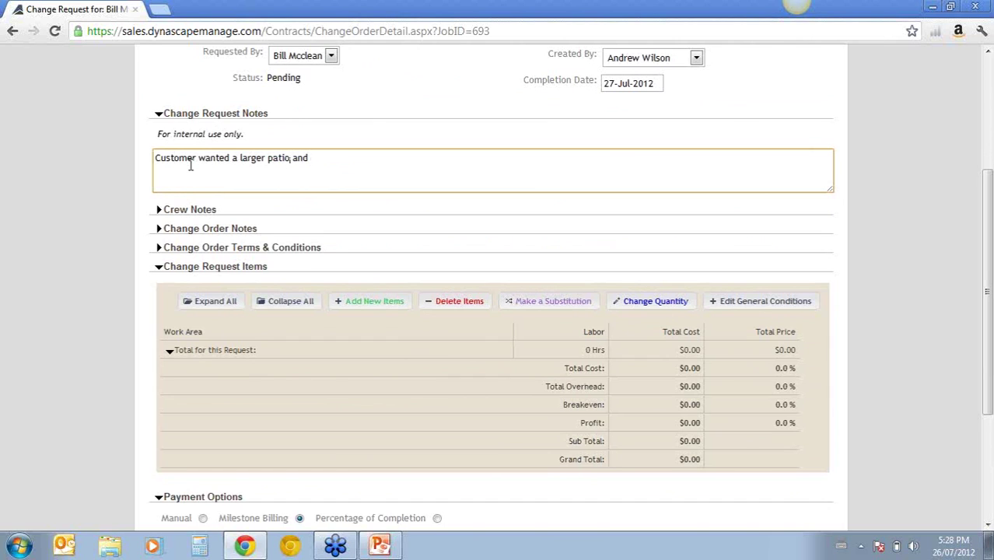
pyautogui.write(' diffe')
pyautogui.press('BackSpace')
pyautogui.press('BackSpace')
pyautogui.press('BackSpace')
pyautogui.press('BackSpace')
pyautogui.press('BackSpace')
pyautogui.press('BackSpace')
pyautogui.press('BackSpace')
pyautogui.click(161, 115)
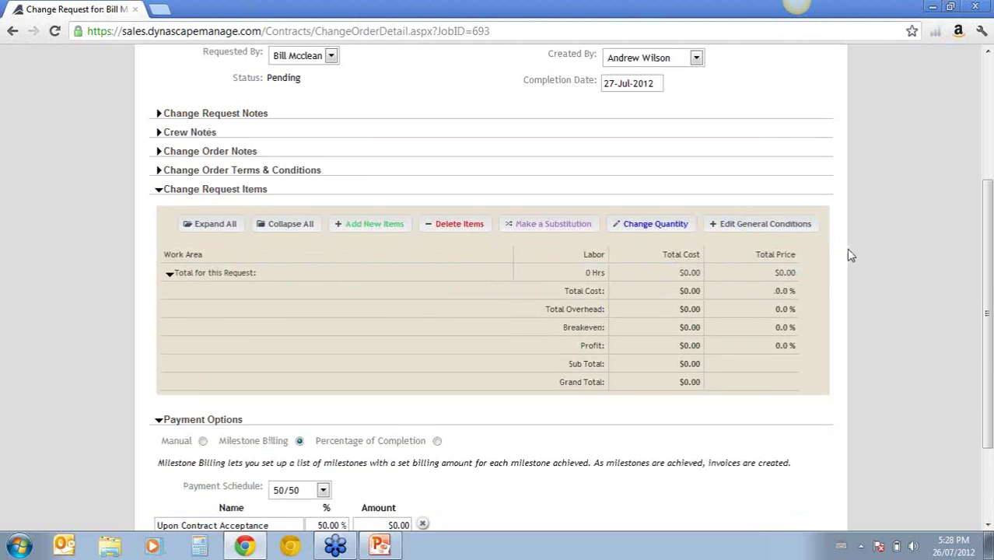
# - Change the quantity of the Paver Patio kit in Work Area 2 to 500 FT², with kit rounding applied
pyautogui.scroll(-1, 622, 286)
pyautogui.scroll(1, 623, 272)
pyautogui.click(647, 231)
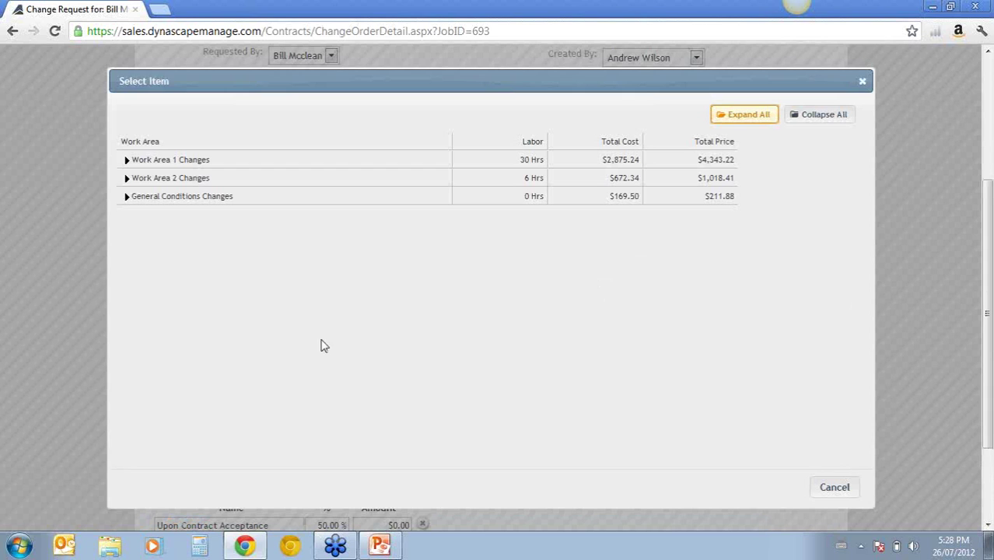
pyautogui.click(127, 161)
pyautogui.click(127, 160)
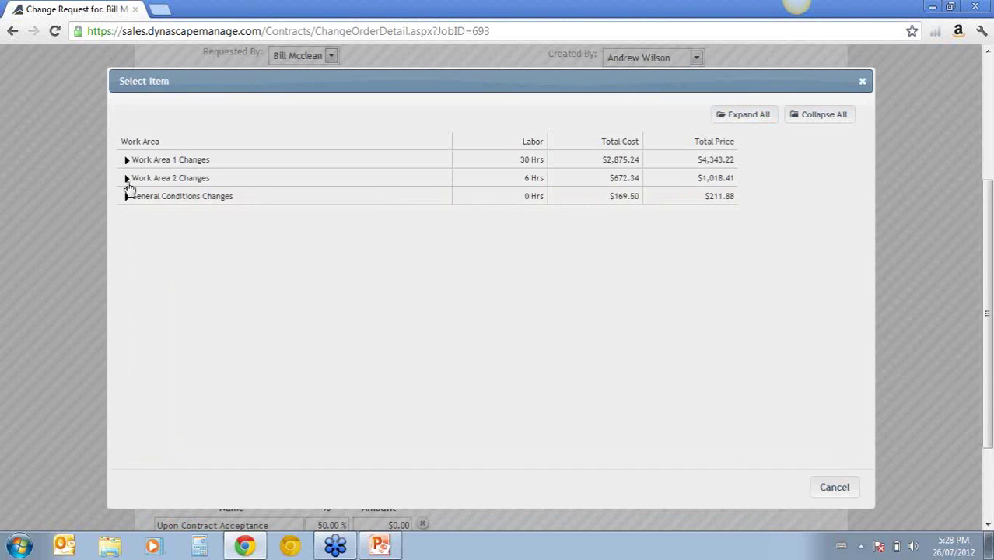
pyautogui.click(127, 179)
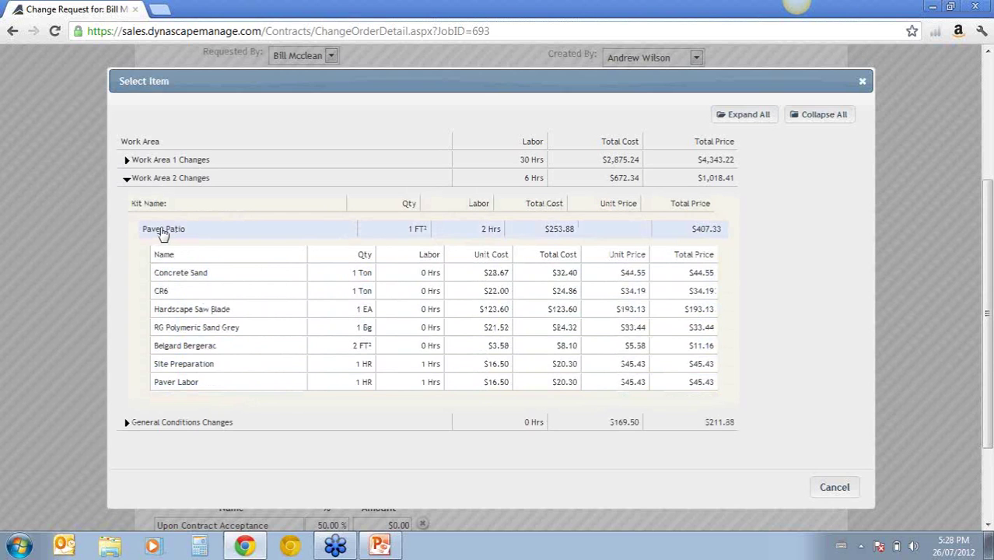
pyautogui.doubleClick(163, 232)
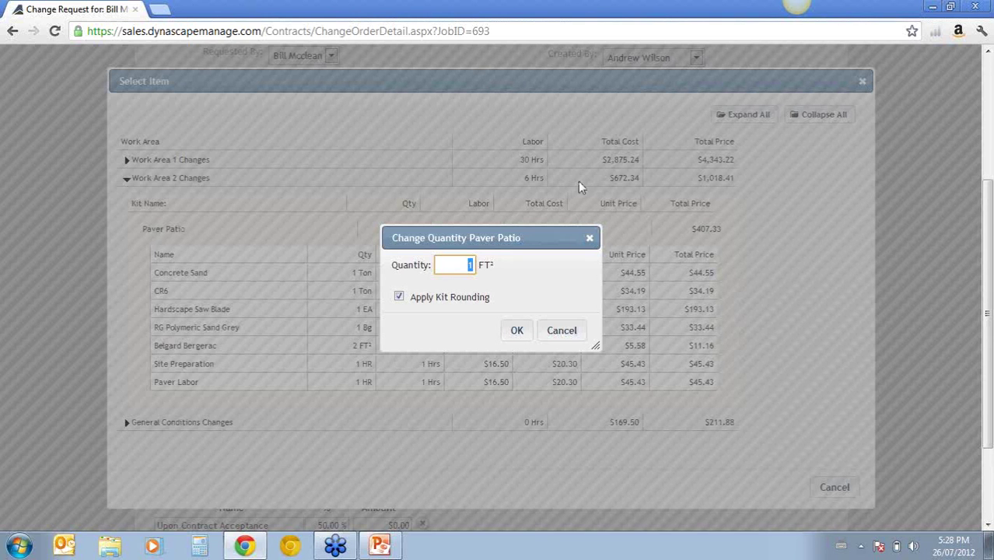
pyautogui.write('500')
pyautogui.click(398, 296)
pyautogui.click(518, 334)
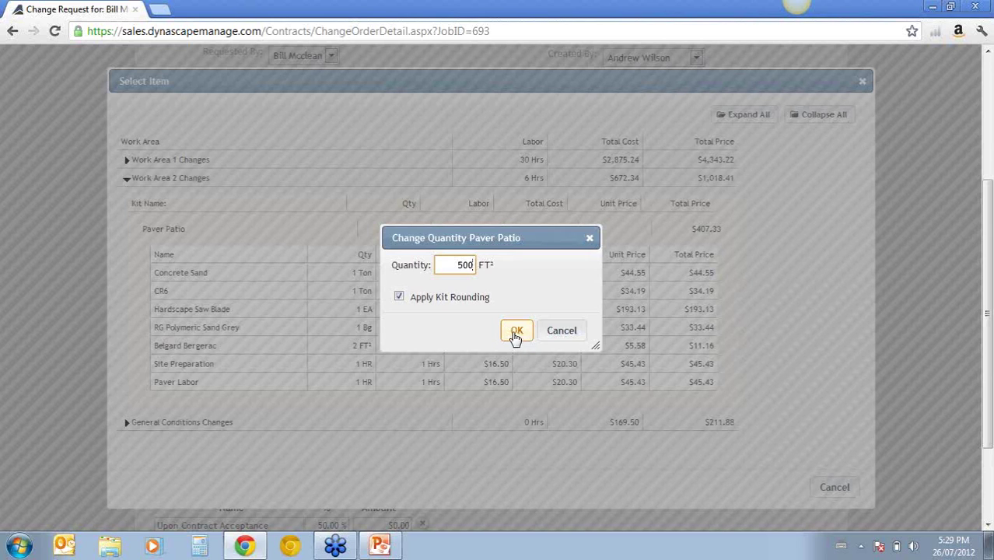
pyautogui.click(516, 333)
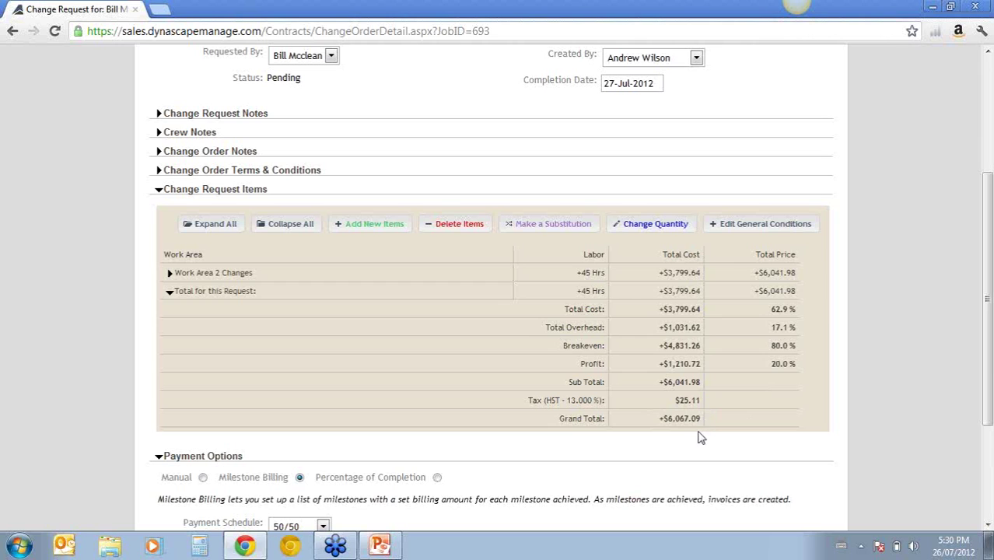
# - Set the milestone payment schedule to 30/30/40, then save and close the change request
pyautogui.scroll(-2, 342, 375)
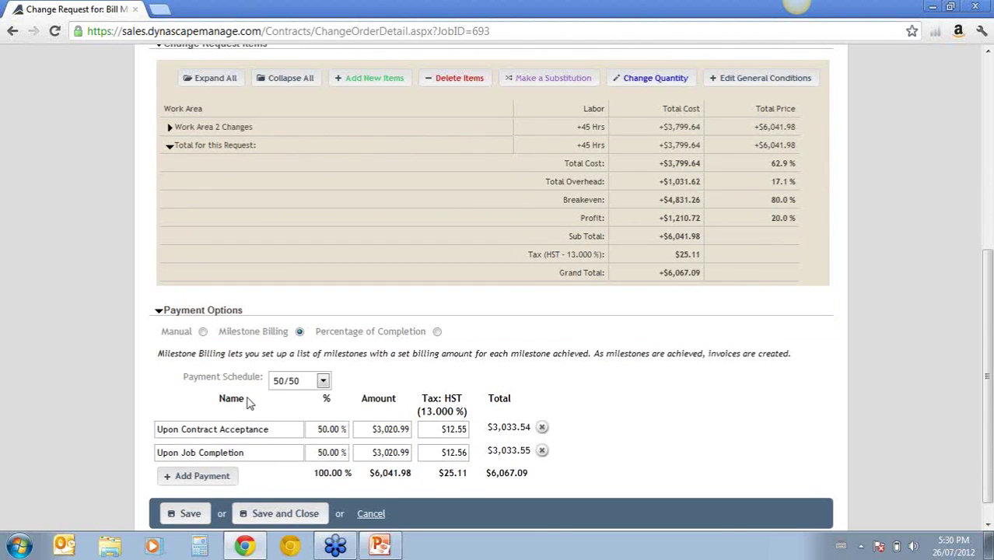
pyautogui.click(296, 382)
pyautogui.click(299, 411)
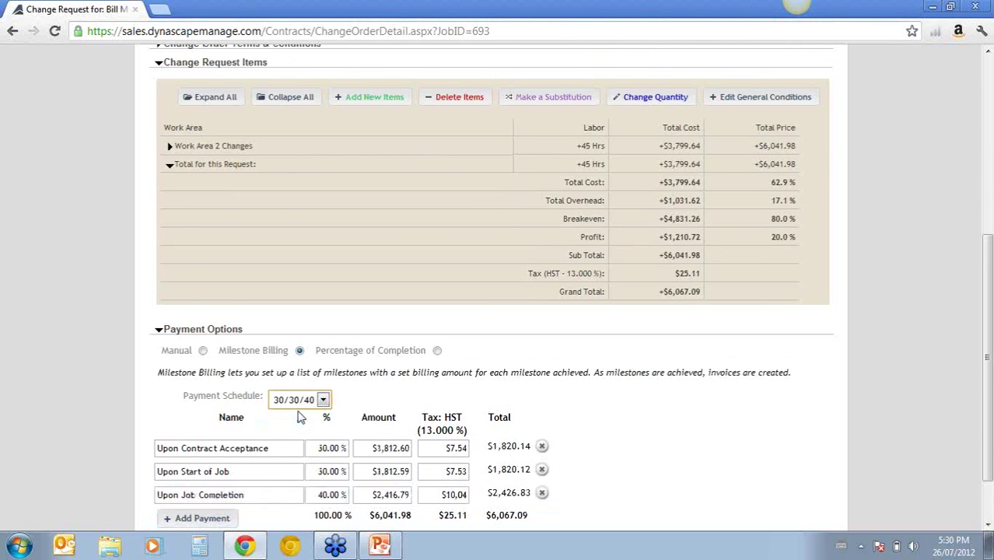
pyautogui.scroll(-1, 774, 456)
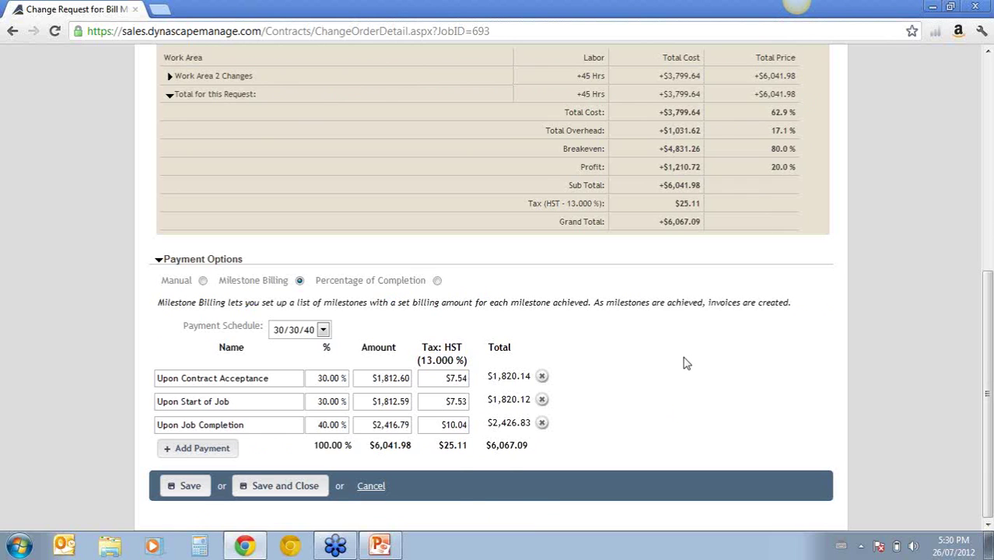
pyautogui.scroll(3, 685, 362)
pyautogui.scroll(3, 676, 368)
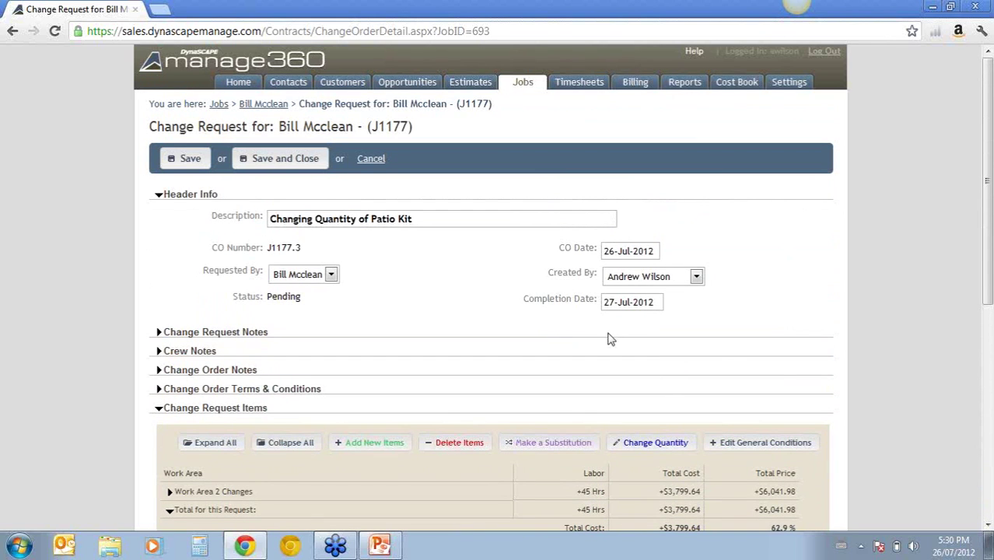
pyautogui.click(286, 160)
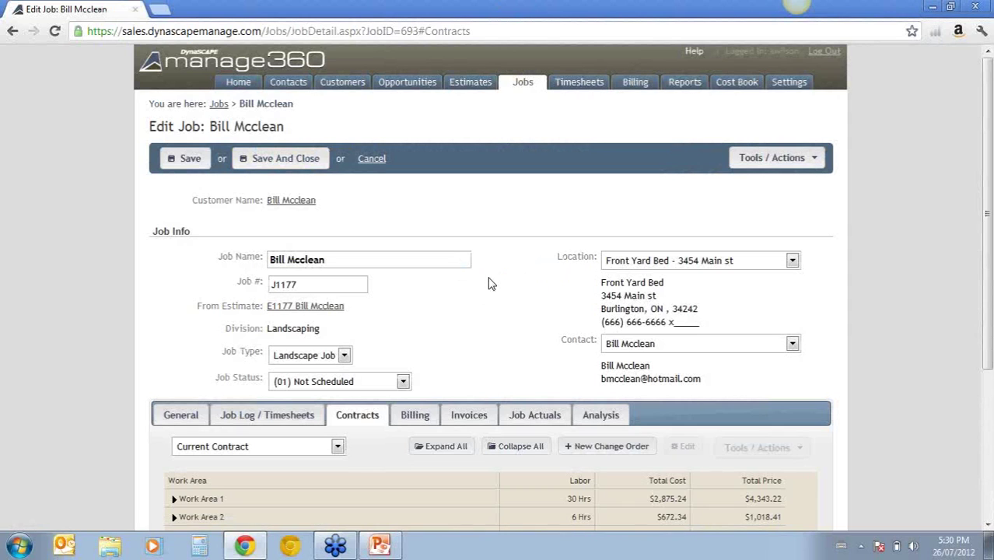
# - Select the pending 26-Jul-2012 change order in the job's contracts and generate its AIA G701 change order report
pyautogui.scroll(-2, 495, 310)
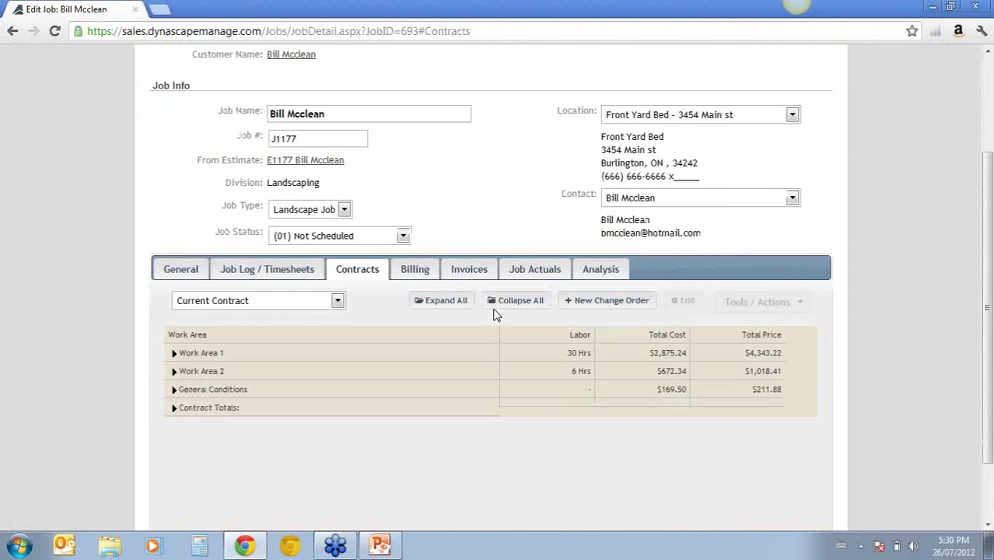
pyautogui.click(281, 301)
pyautogui.click(300, 357)
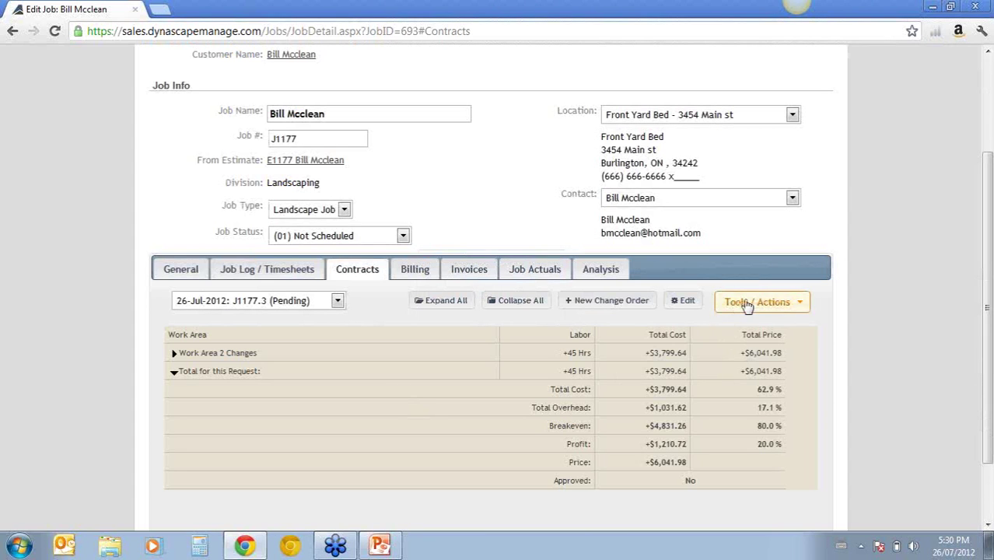
pyautogui.click(747, 303)
pyautogui.click(766, 339)
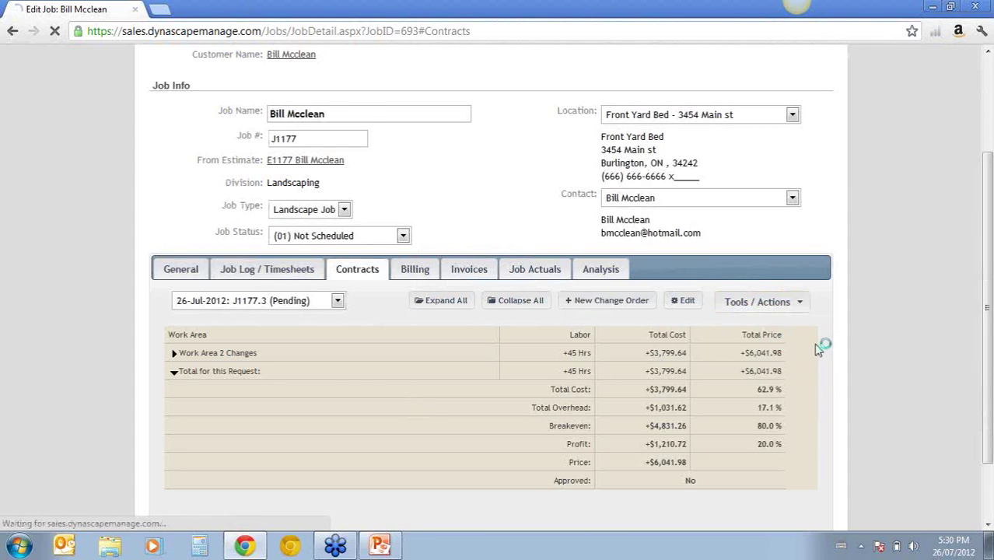
pyautogui.click(200, 159)
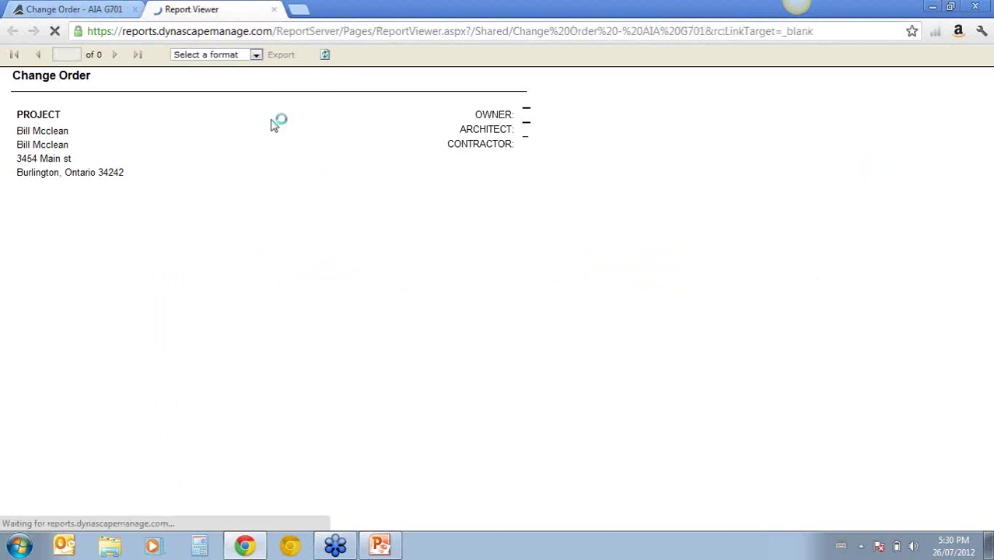
# - Export the change order report as a PDF
pyautogui.click(249, 55)
pyautogui.click(242, 77)
pyautogui.click(281, 56)
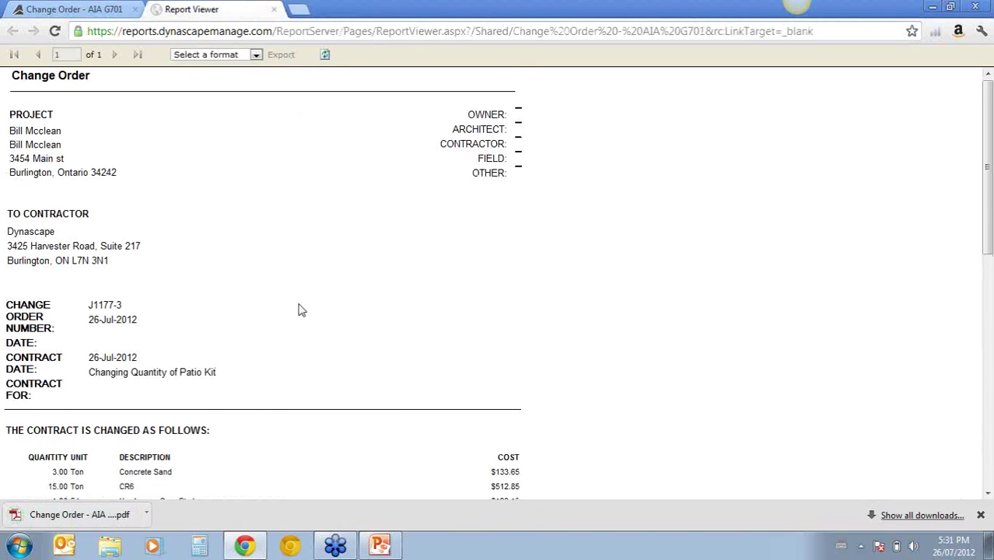
# - Review the change order report and its exported PDF down to the signature lines, then close both
pyautogui.scroll(-3, 298, 311)
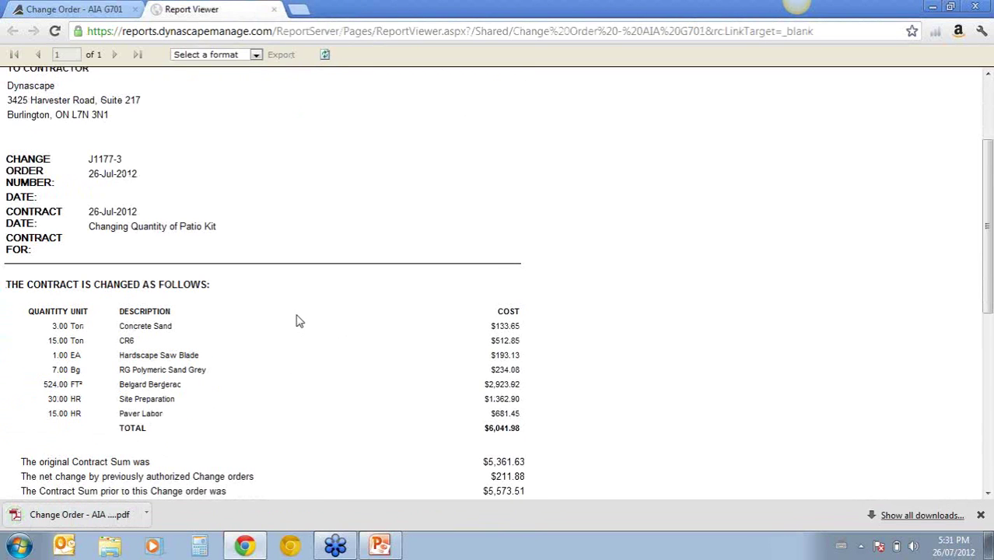
pyautogui.scroll(-1, 298, 319)
pyautogui.scroll(-1, 633, 300)
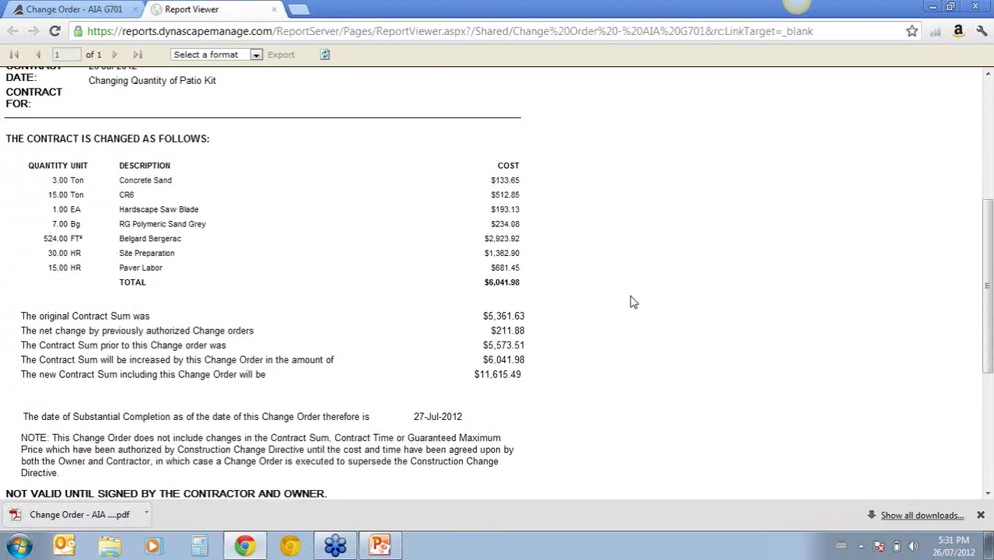
pyautogui.scroll(-2, 451, 423)
pyautogui.click(62, 515)
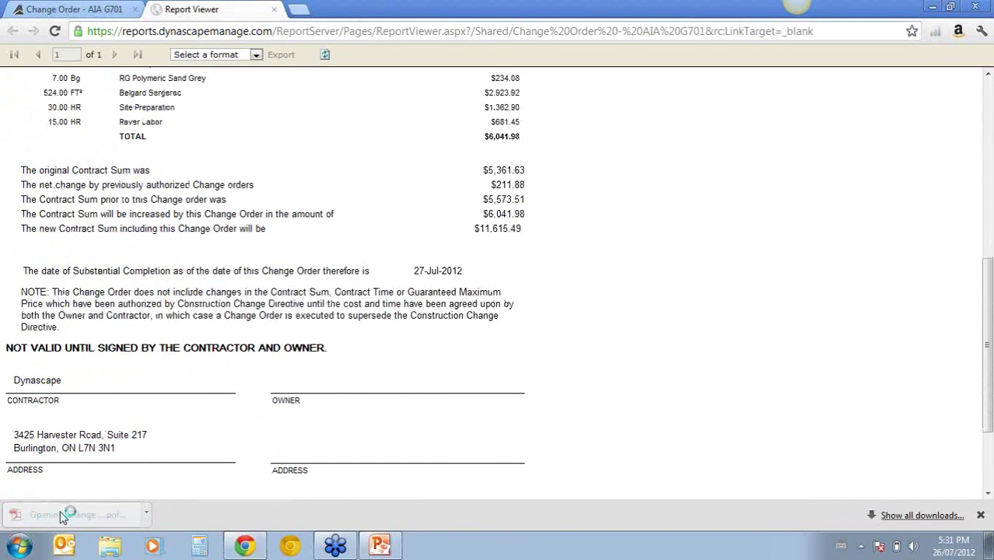
pyautogui.scroll(-6, 455, 327)
pyautogui.scroll(-10, 459, 436)
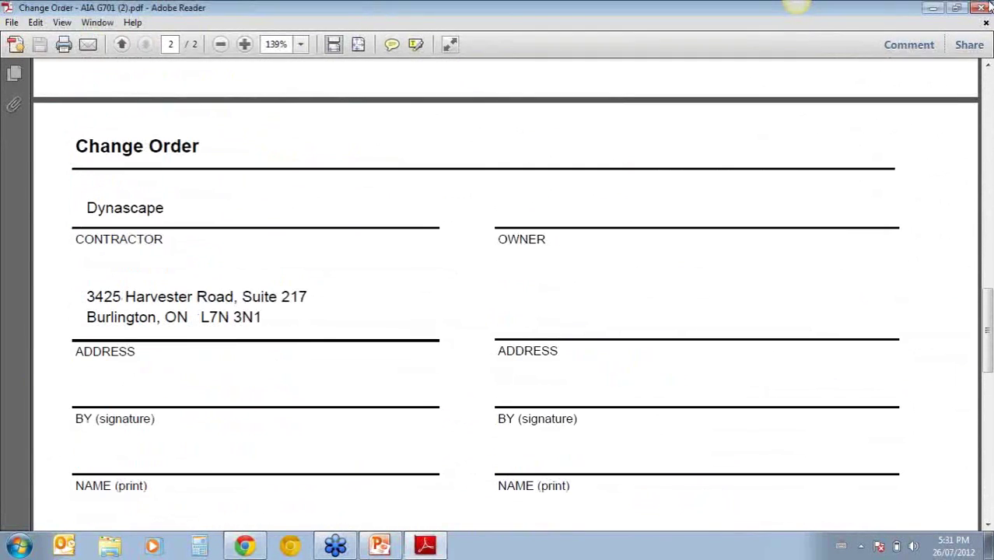
pyautogui.click(985, 9)
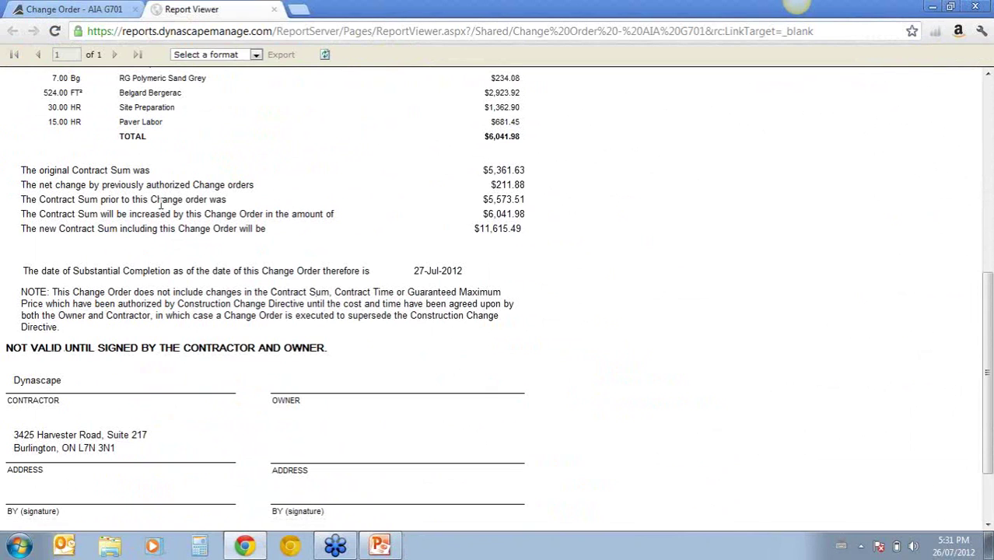
pyautogui.click(267, 9)
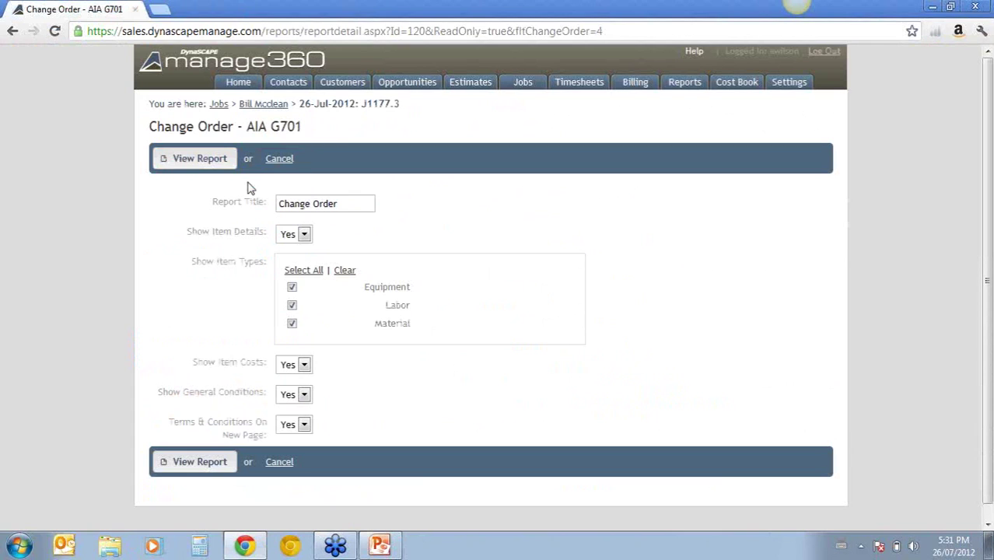
# - Return to the job's contracts, select the pending 26-Jul-2012 change order for the patio kit, and approve it
pyautogui.moveTo(238, 104); pyautogui.dragTo(281, 115)
pyautogui.click(276, 106)
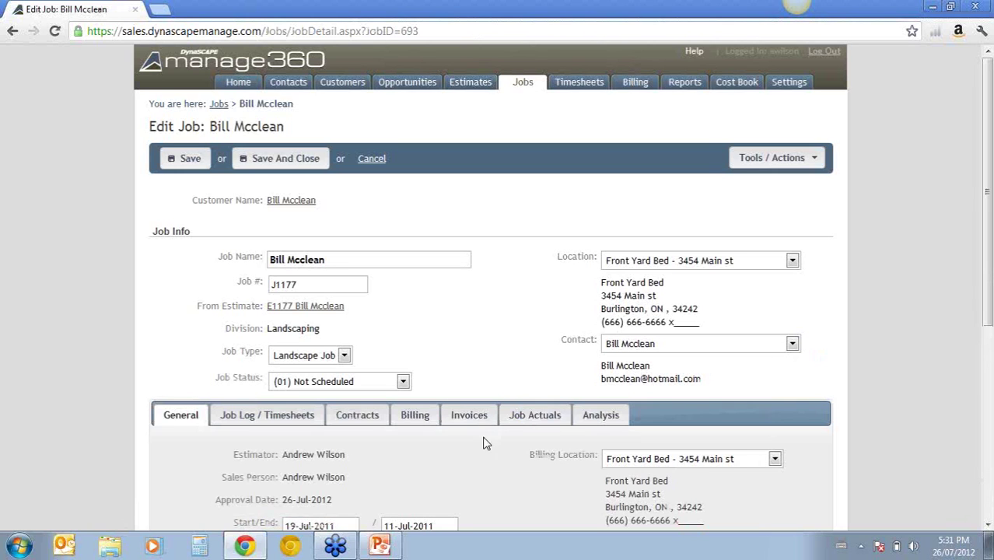
pyautogui.click(352, 415)
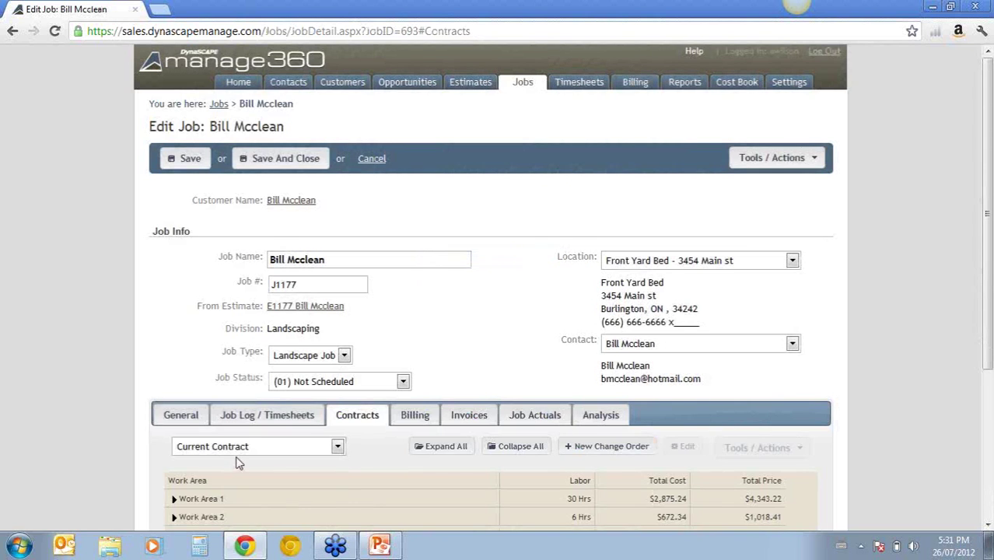
pyautogui.click(235, 449)
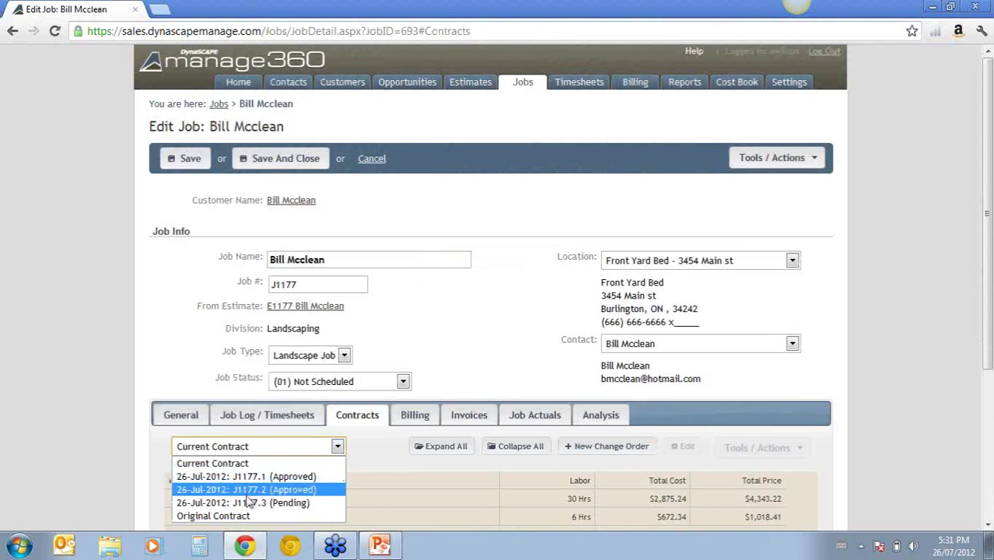
pyautogui.click(247, 503)
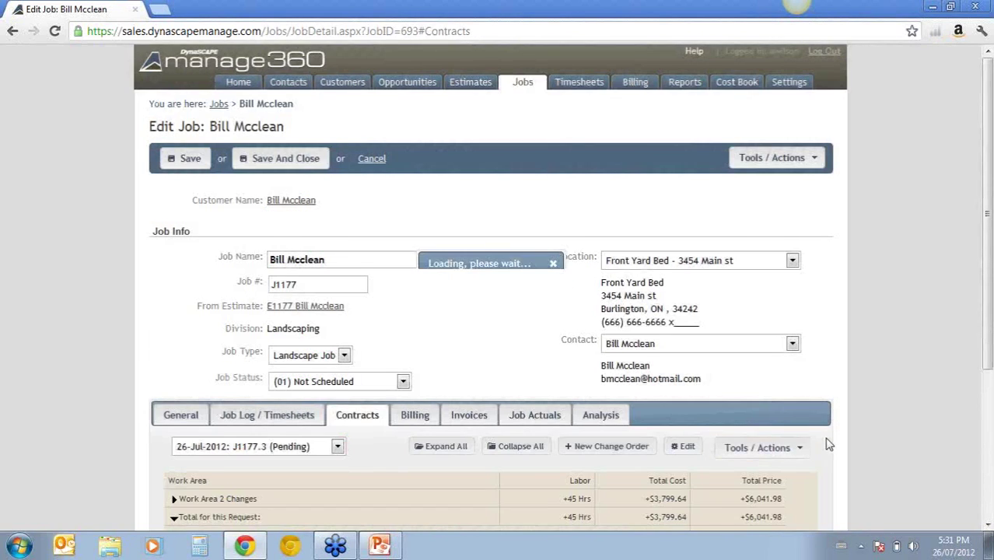
pyautogui.scroll(-1, 757, 387)
pyautogui.click(757, 382)
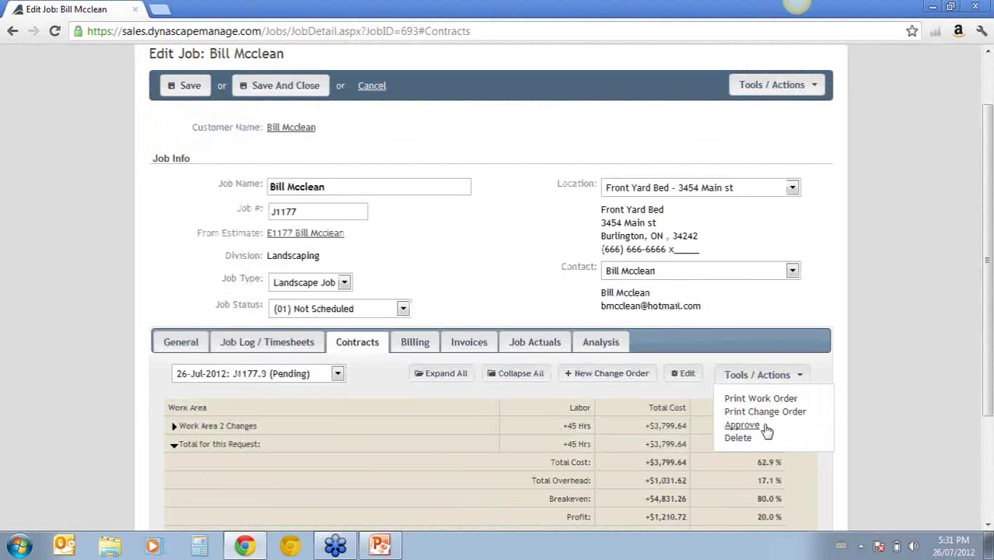
pyautogui.click(735, 427)
pyautogui.click(530, 322)
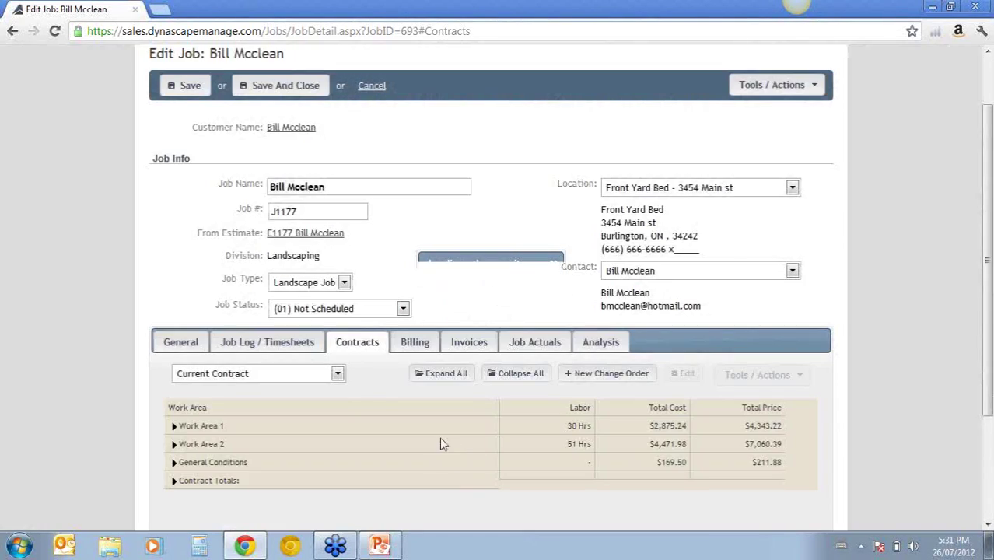
pyautogui.scroll(-1, 342, 426)
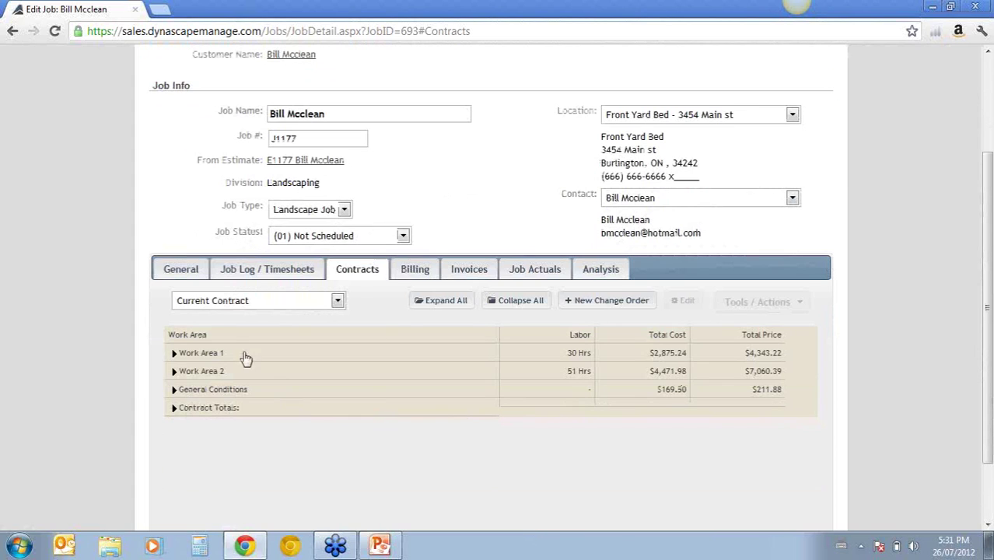
# - Expand Work Area 1, Work Area 2 and the Paver Patio kit in the current contract and examine the kit's item quantities
pyautogui.click(174, 355)
pyautogui.click(174, 476)
pyautogui.scroll(-2, 403, 385)
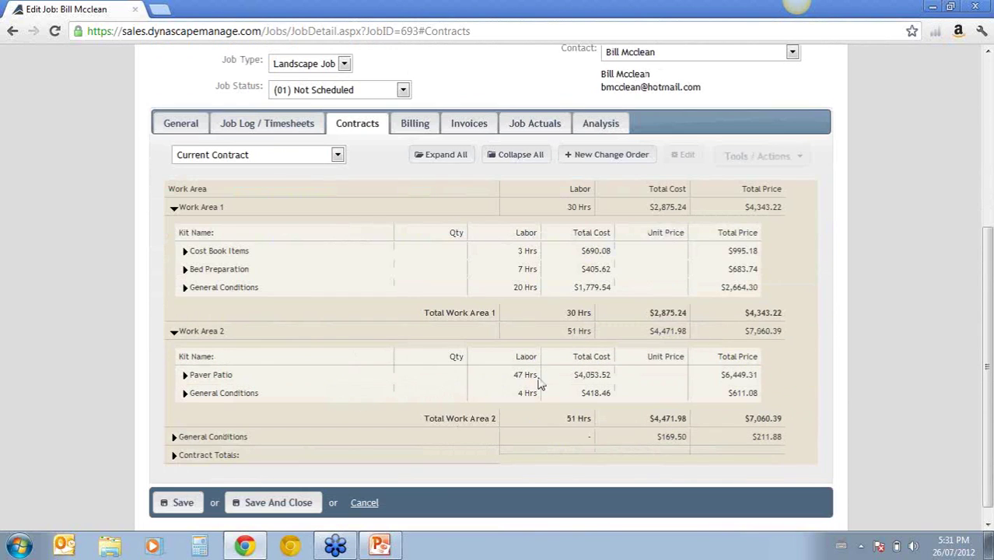
pyautogui.click(186, 375)
pyautogui.scroll(-1, 373, 382)
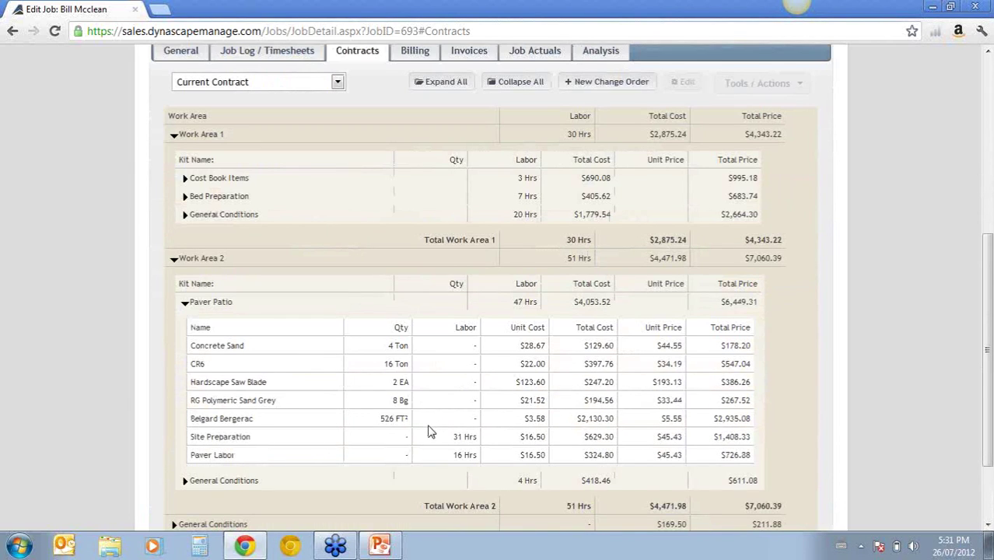
pyautogui.scroll(-1, 428, 434)
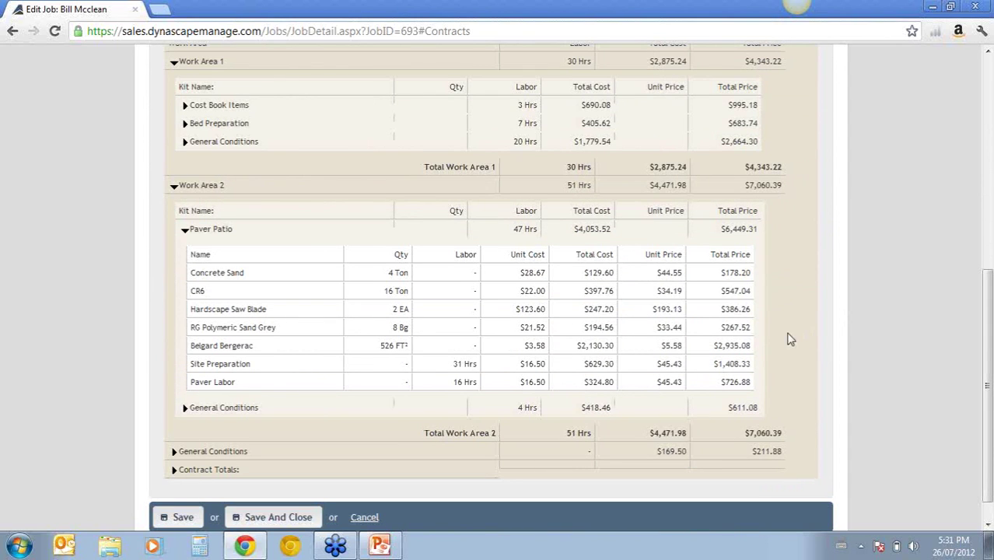
pyautogui.scroll(1, 784, 344)
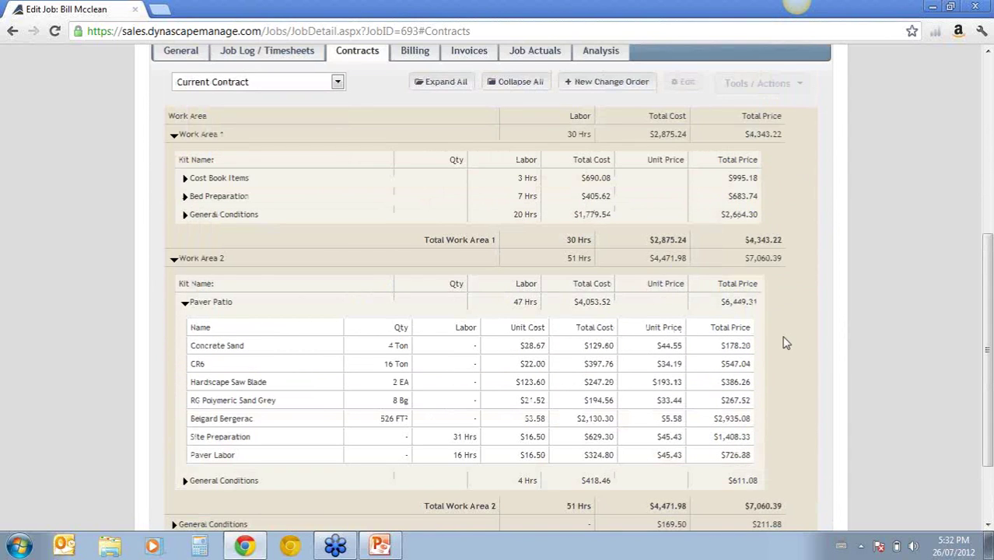
# - View the totals of the third approved 26-Jul-2012 change order, and return to the current contract
pyautogui.scroll(1, 786, 331)
pyautogui.click(337, 155)
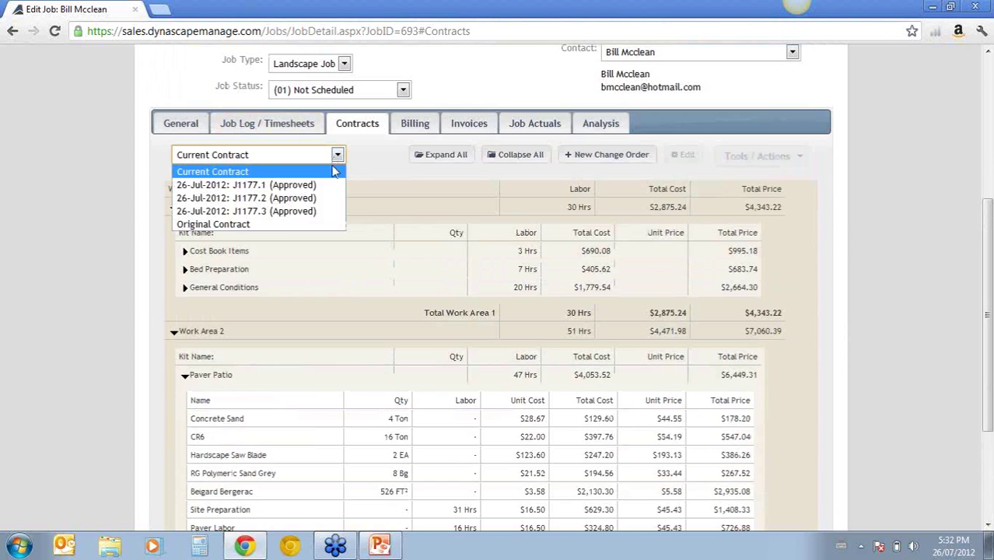
pyautogui.click(262, 213)
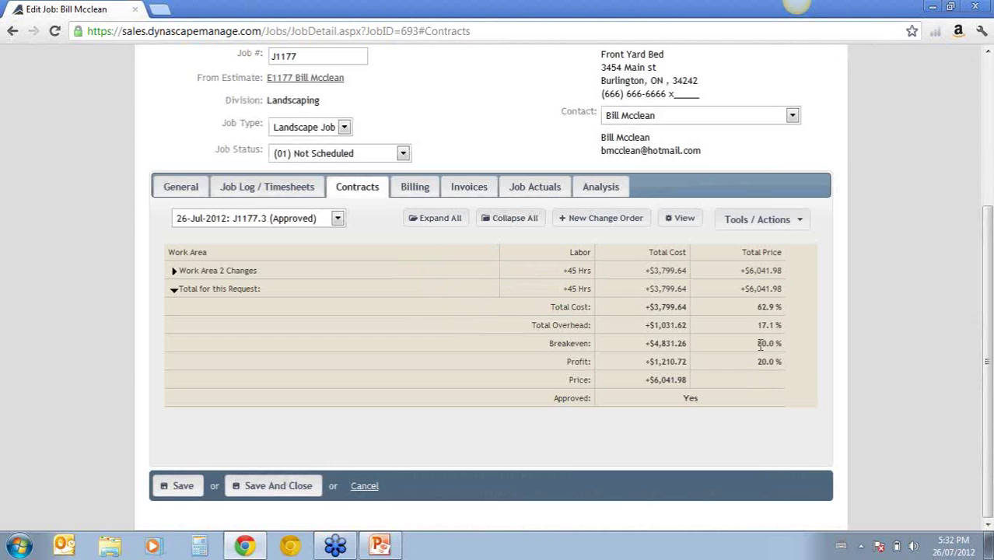
pyautogui.click(774, 220)
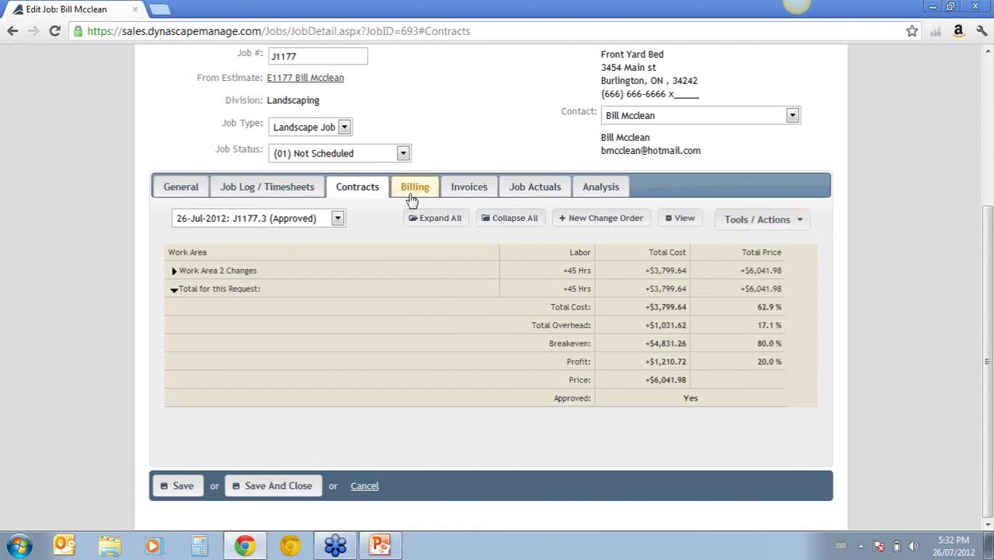
pyautogui.click(338, 220)
pyautogui.click(320, 236)
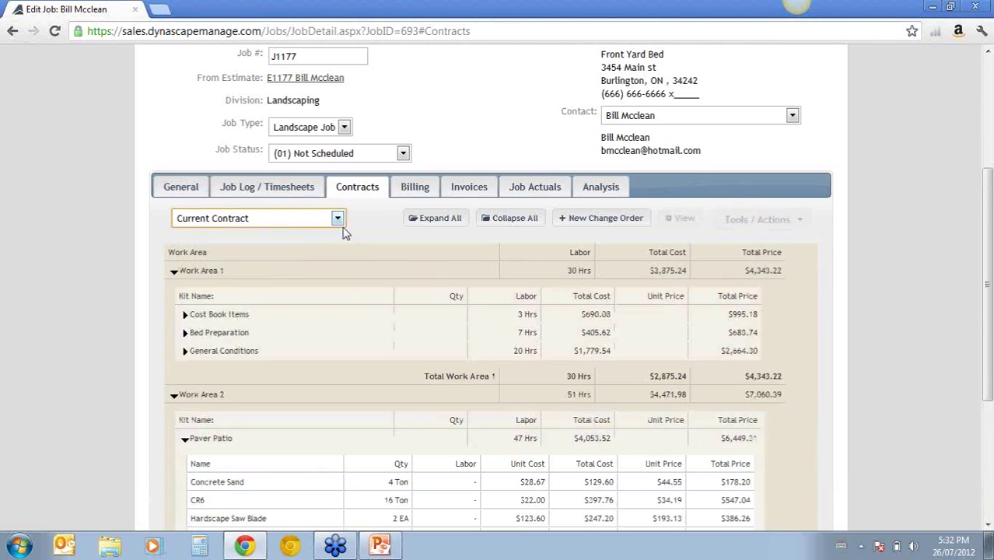
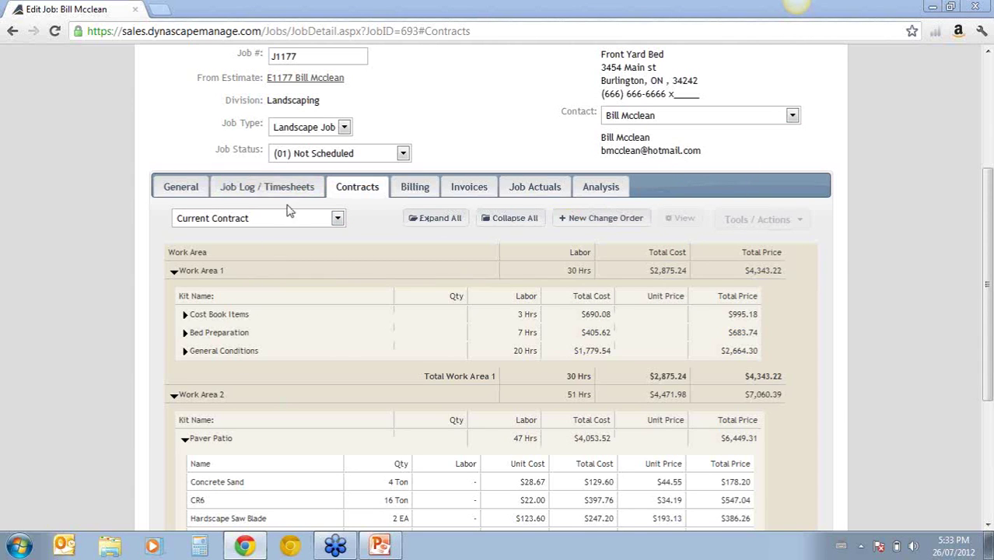
# - Create a new job log / timesheet for the job from its existing timesheet list
pyautogui.scroll(1, 880, 190)
pyautogui.scroll(2, 884, 195)
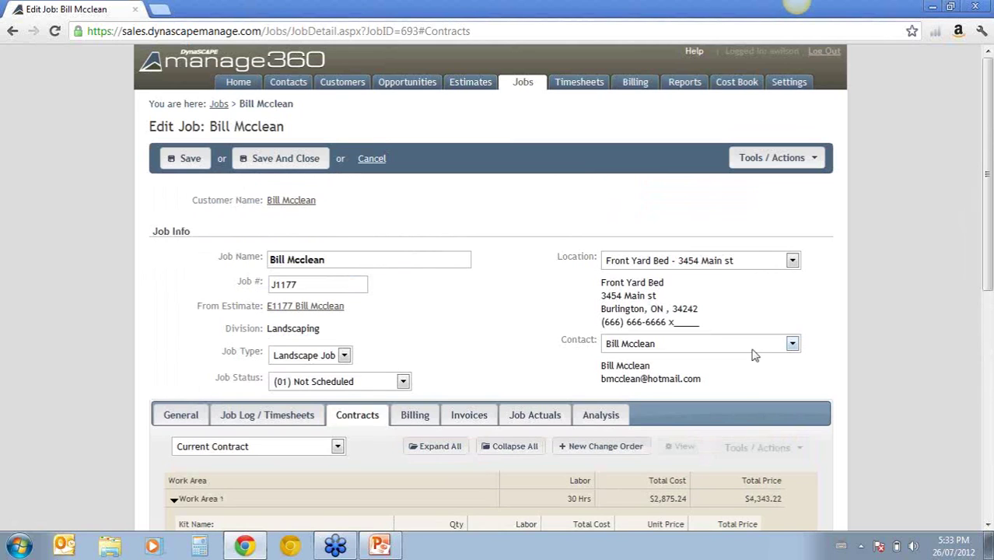
pyautogui.click(289, 416)
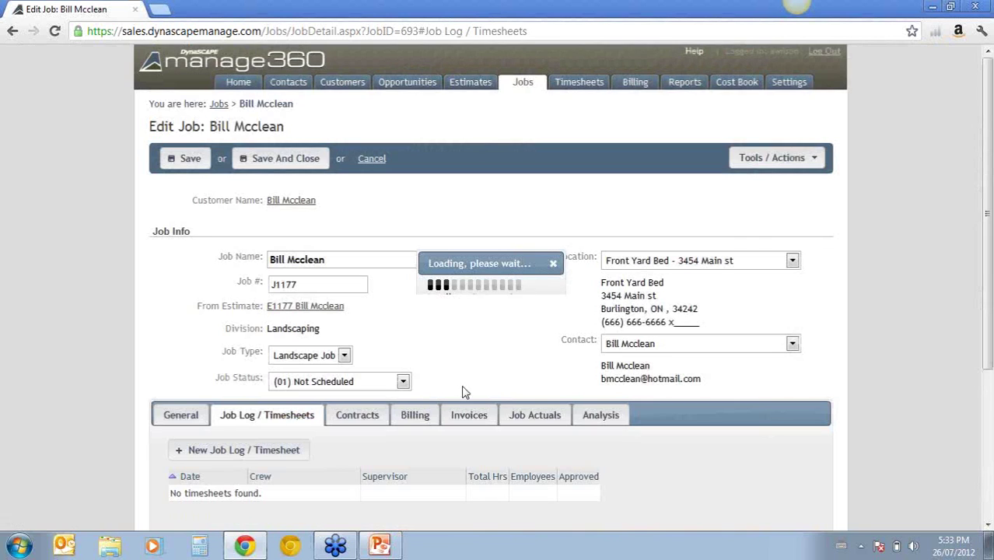
pyautogui.scroll(-1, 373, 411)
pyautogui.click(289, 382)
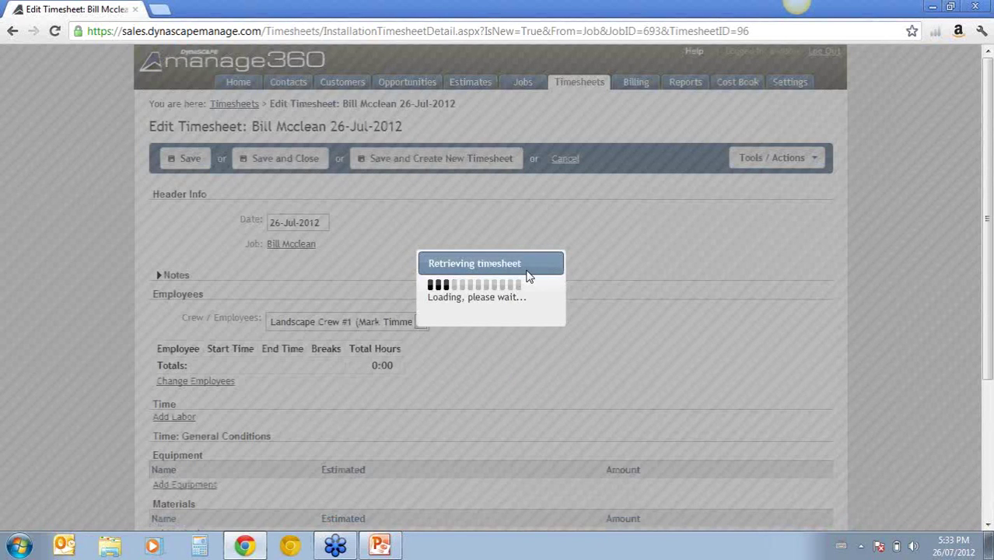
# - Examine the new timesheet's estimated labor, equipment, materials and general conditions, including the Belgard Bergerac quantity
pyautogui.scroll(-5, 649, 343)
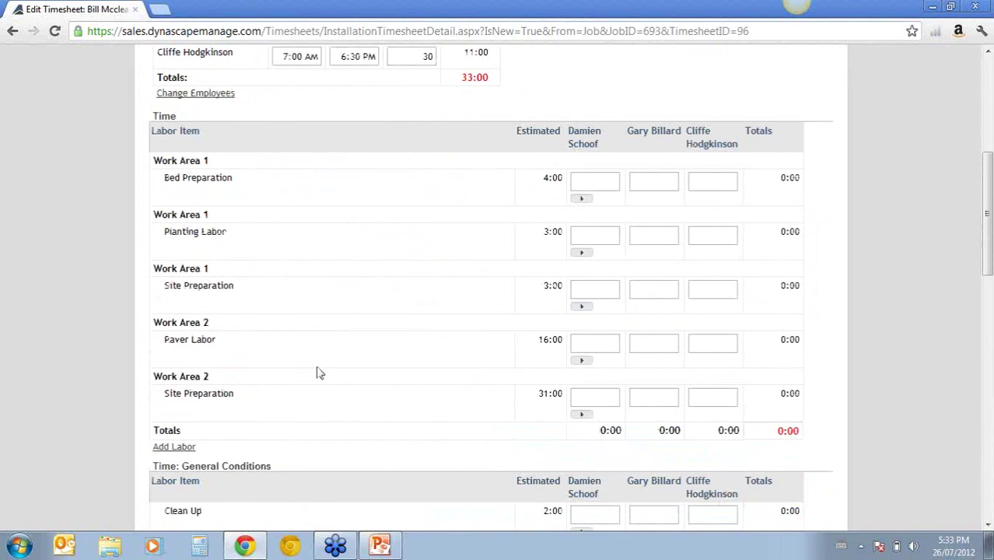
pyautogui.scroll(-2, 330, 362)
pyautogui.scroll(-3, 330, 363)
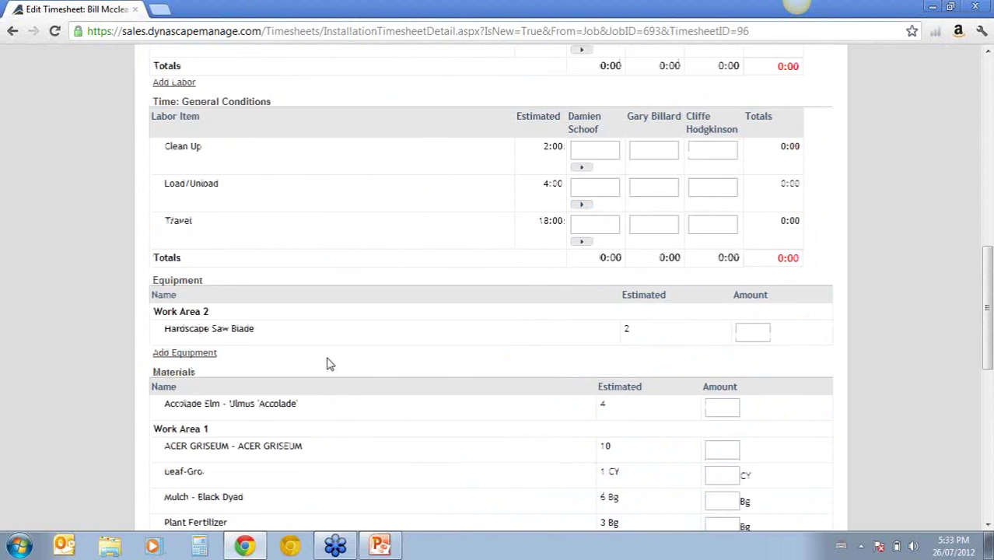
pyautogui.scroll(-2, 369, 356)
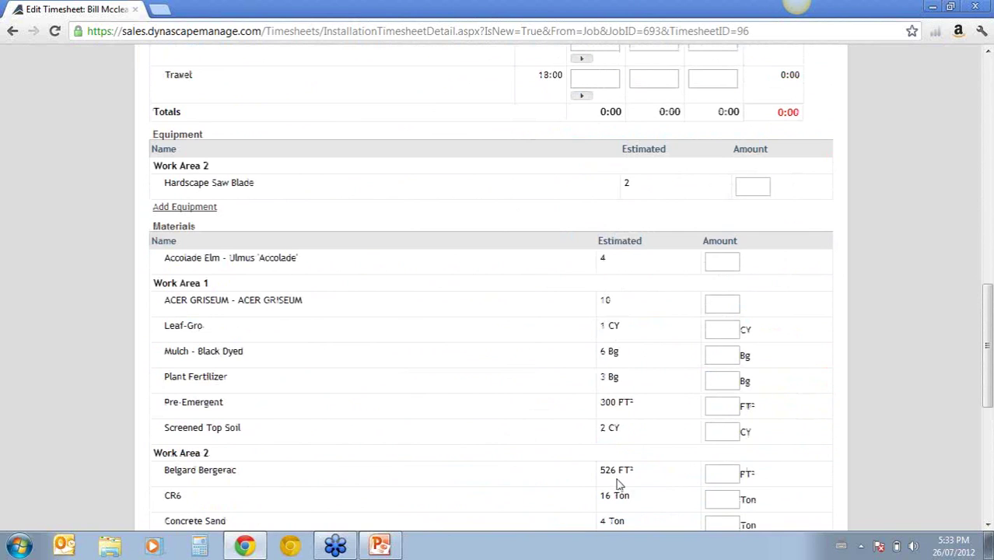
pyautogui.moveTo(600, 471); pyautogui.dragTo(632, 470)
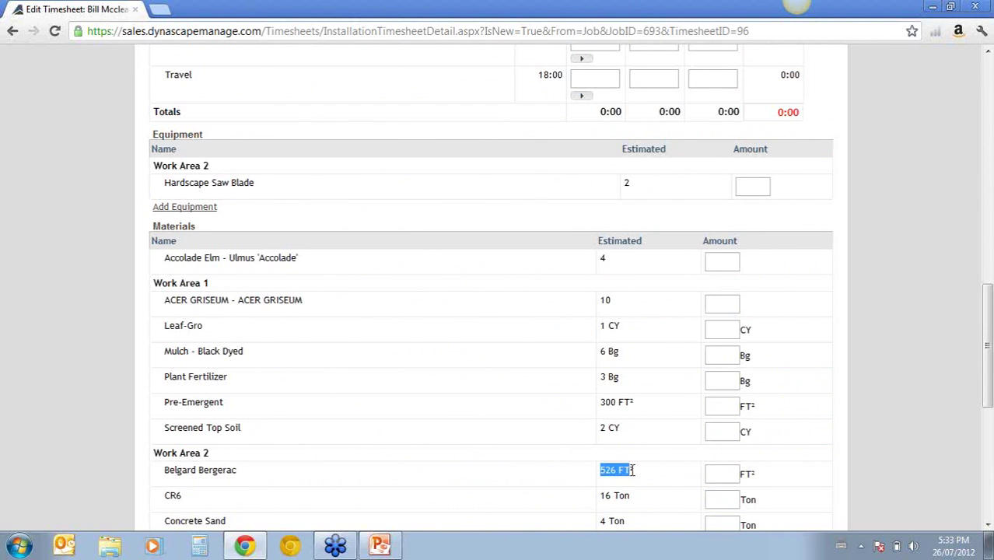
pyautogui.scroll(-1, 483, 465)
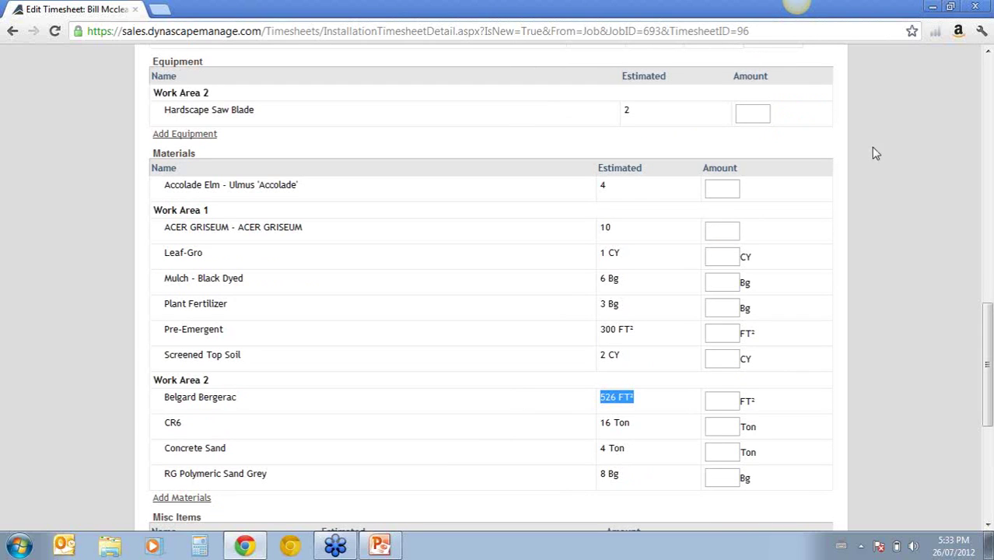
pyautogui.scroll(-3, 874, 323)
pyautogui.scroll(-2, 872, 321)
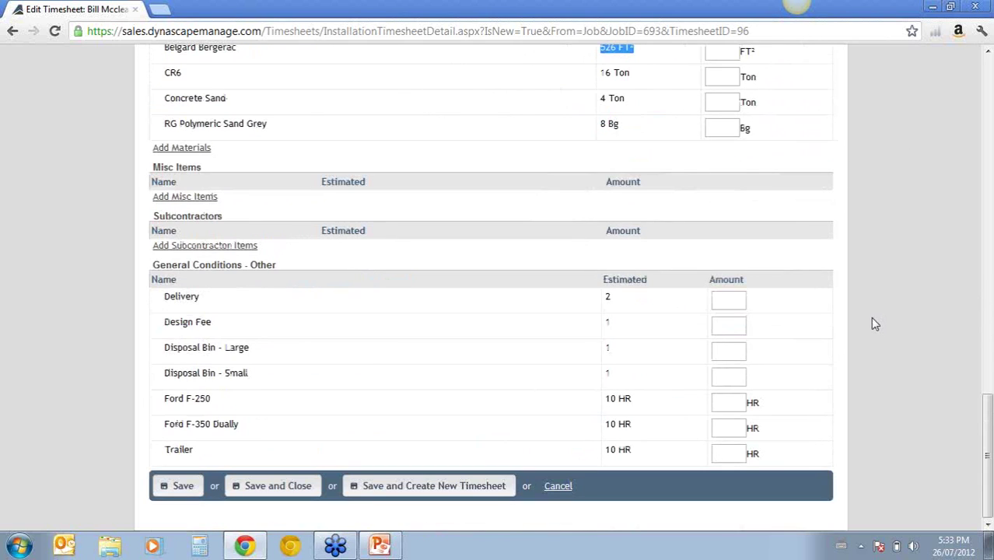
pyautogui.scroll(7, 872, 322)
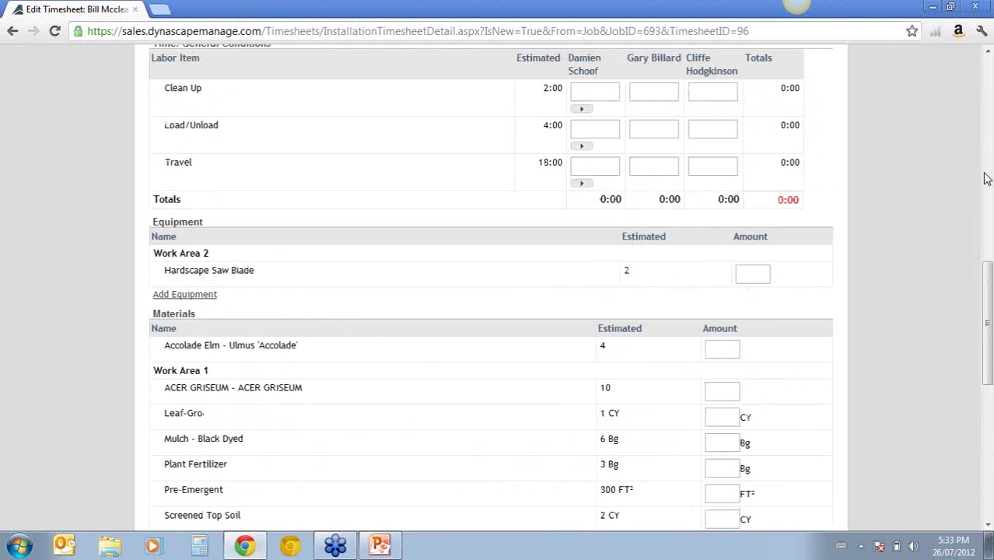
pyautogui.scroll(1, 915, 247)
pyautogui.scroll(10, 907, 327)
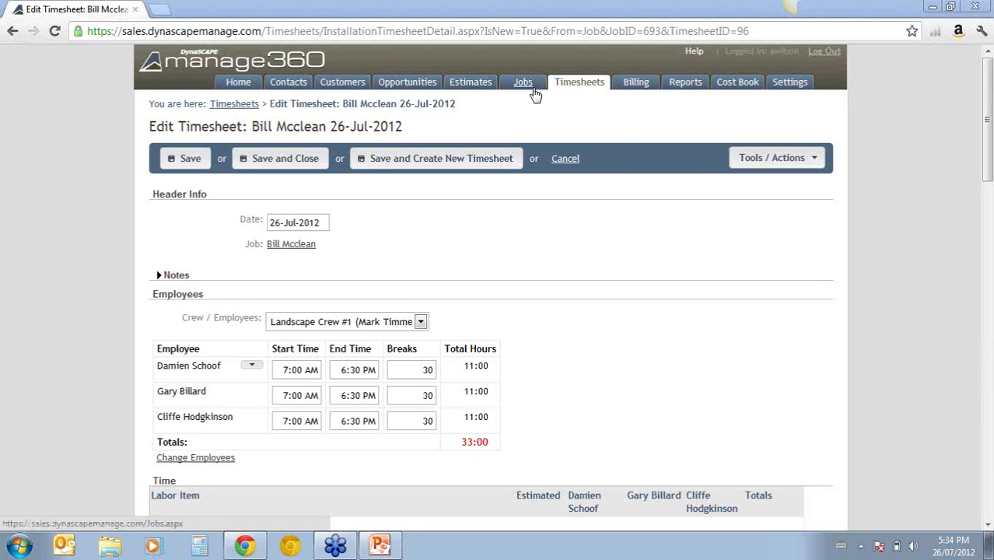
# - Return to the job's contracts and start a new change order with the description "Patio is now too big"
pyautogui.click(315, 247)
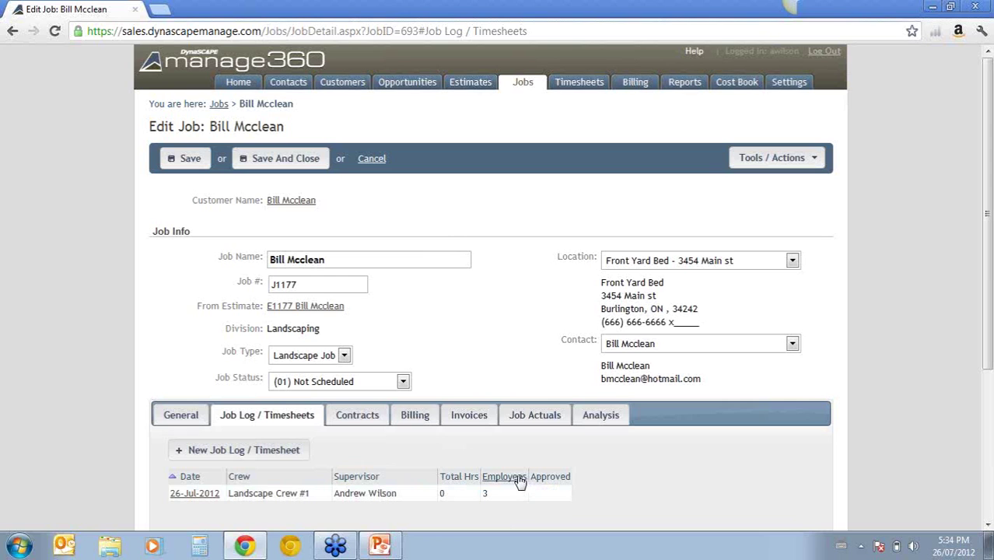
pyautogui.click(358, 416)
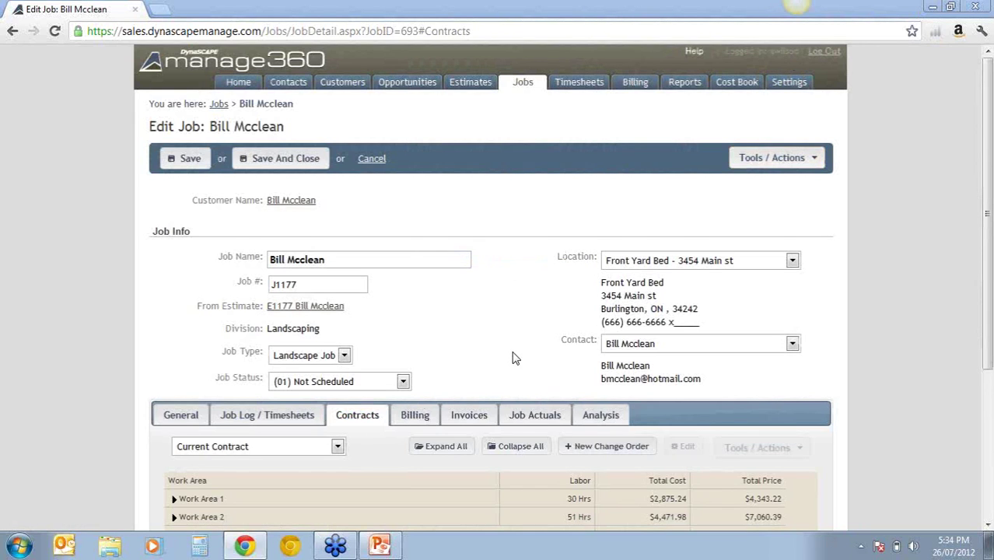
pyautogui.scroll(-2, 512, 358)
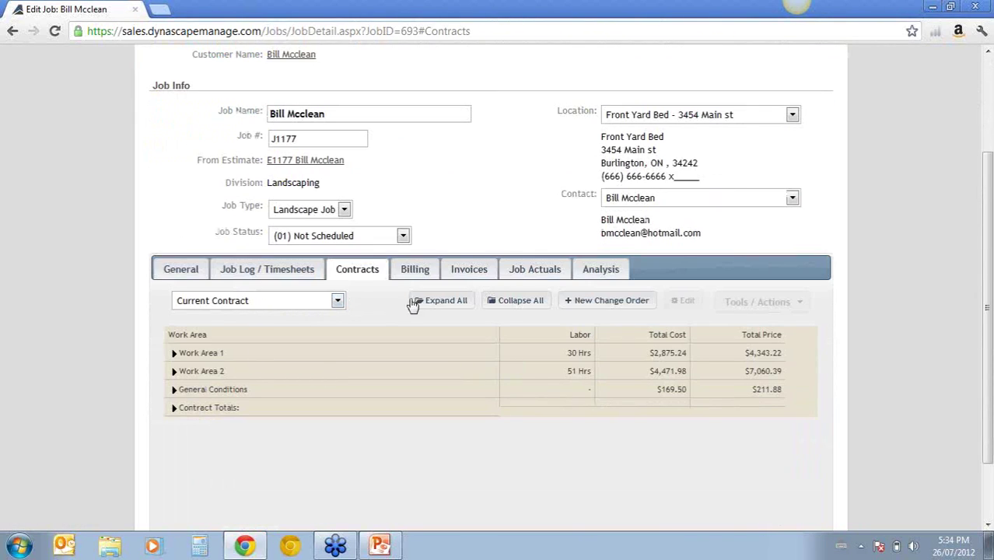
pyautogui.click(614, 308)
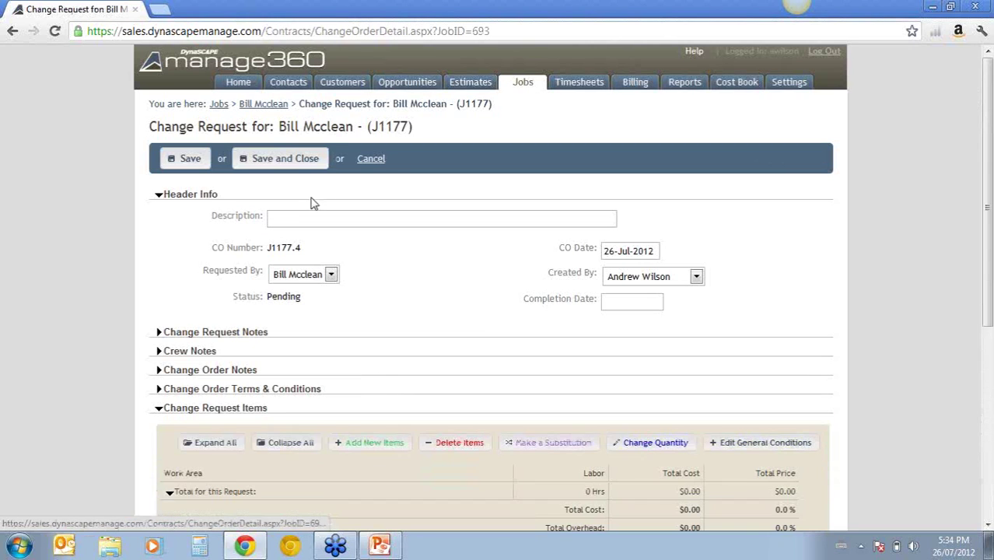
pyautogui.click(289, 221)
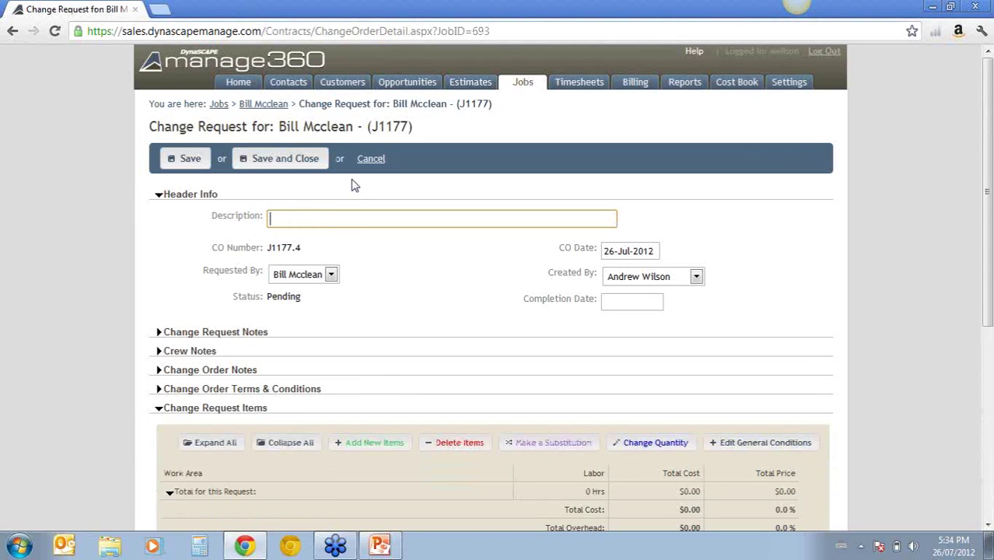
pyautogui.write('Patio is now too big')
pyautogui.click(442, 293)
# - Enter the change request note "Patio is too big" and set the completion date to 30-Jul-2012
pyautogui.scroll(-1, 443, 300)
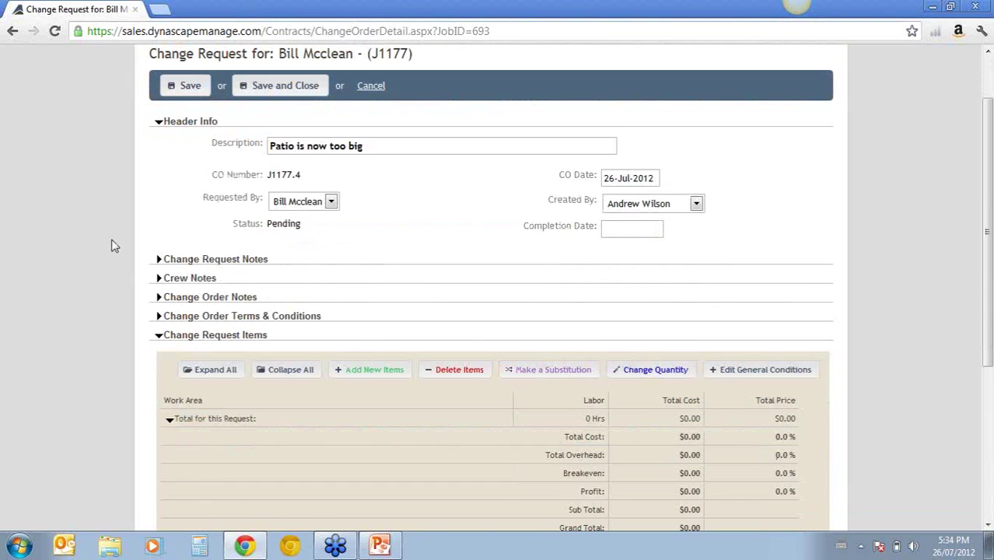
pyautogui.click(158, 265)
pyautogui.click(319, 312)
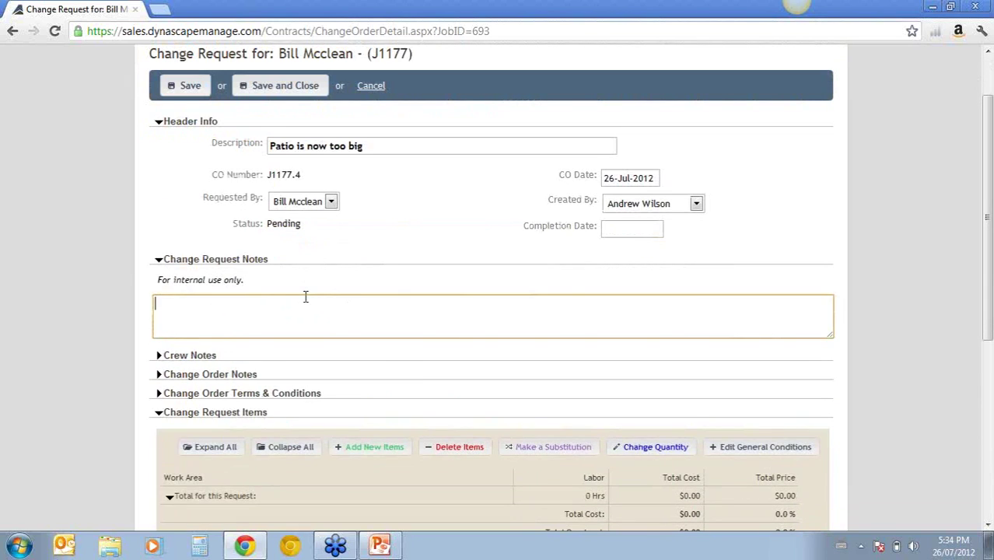
pyautogui.write('Patio is too big')
pyautogui.scroll(-1, 662, 453)
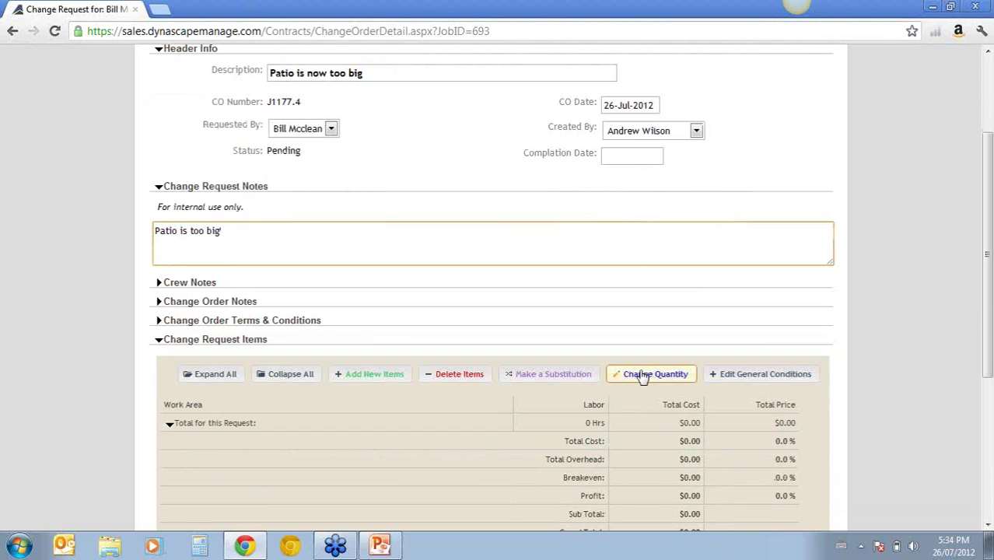
pyautogui.click(619, 155)
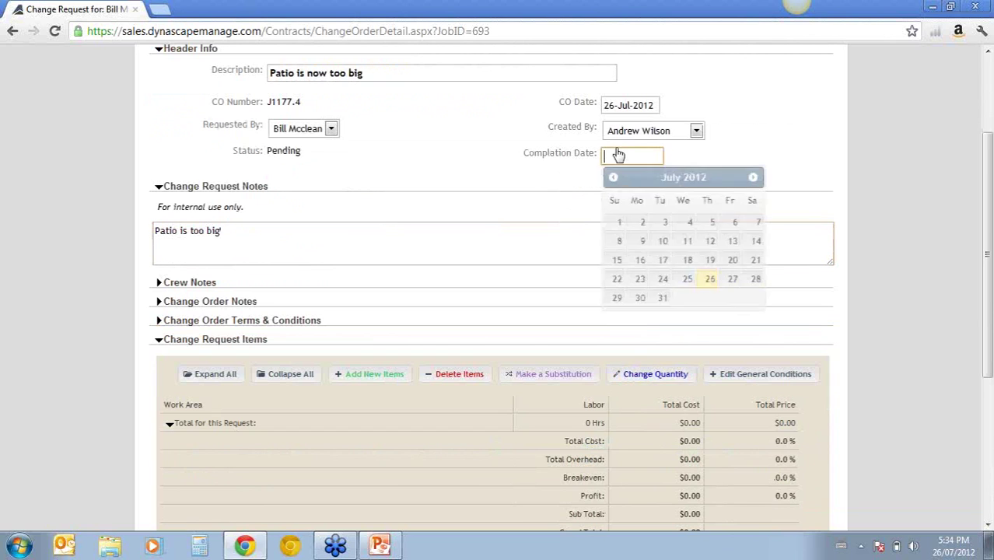
pyautogui.click(639, 299)
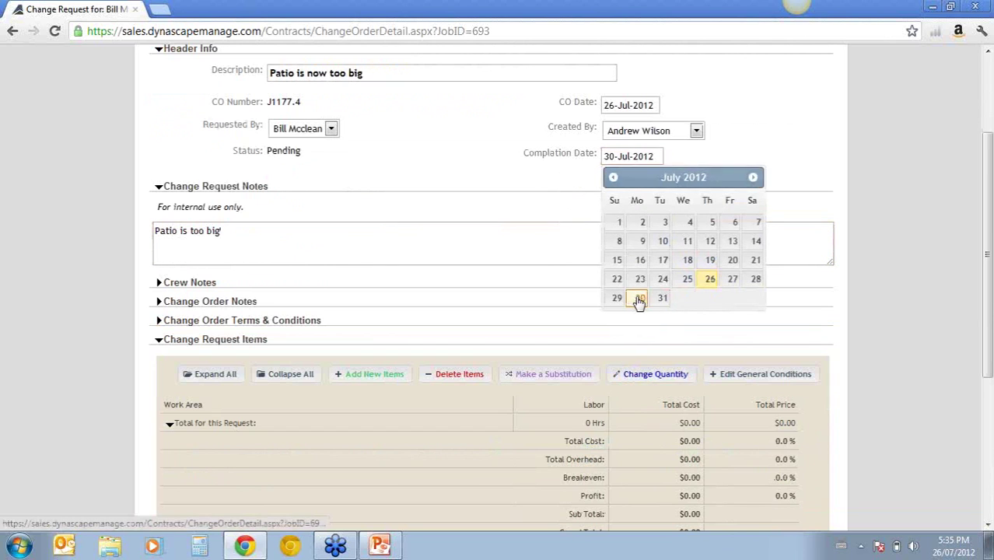
# - Change the quantity of the Paver Patio kit in Work Area 2 to 400 FT² on the change request
pyautogui.click(652, 372)
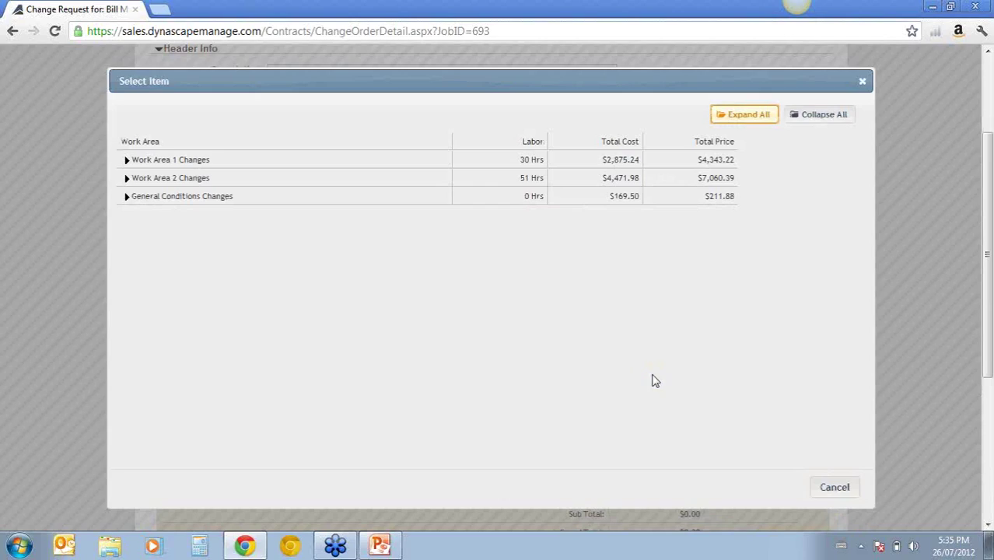
pyautogui.click(125, 181)
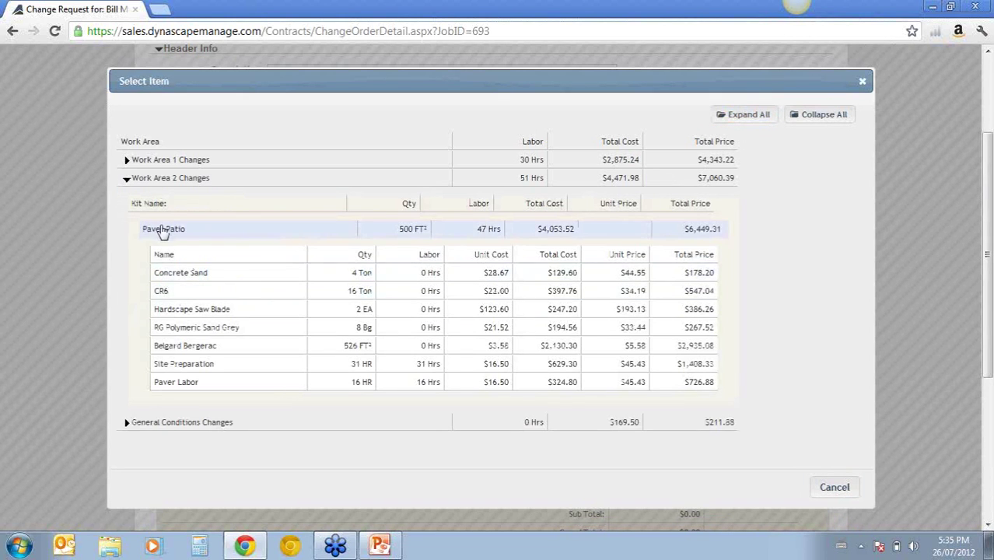
pyautogui.click(160, 235)
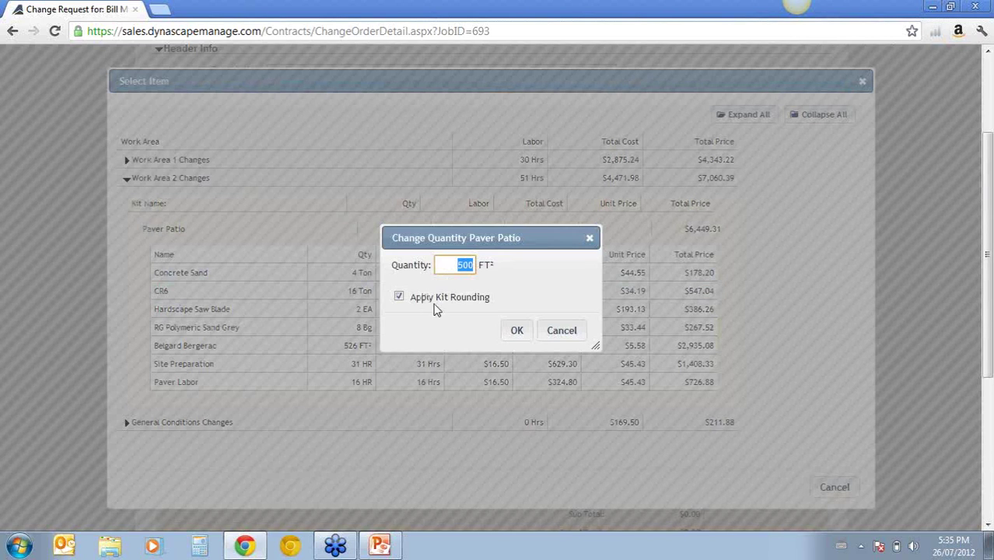
pyautogui.write('400')
pyautogui.click(517, 331)
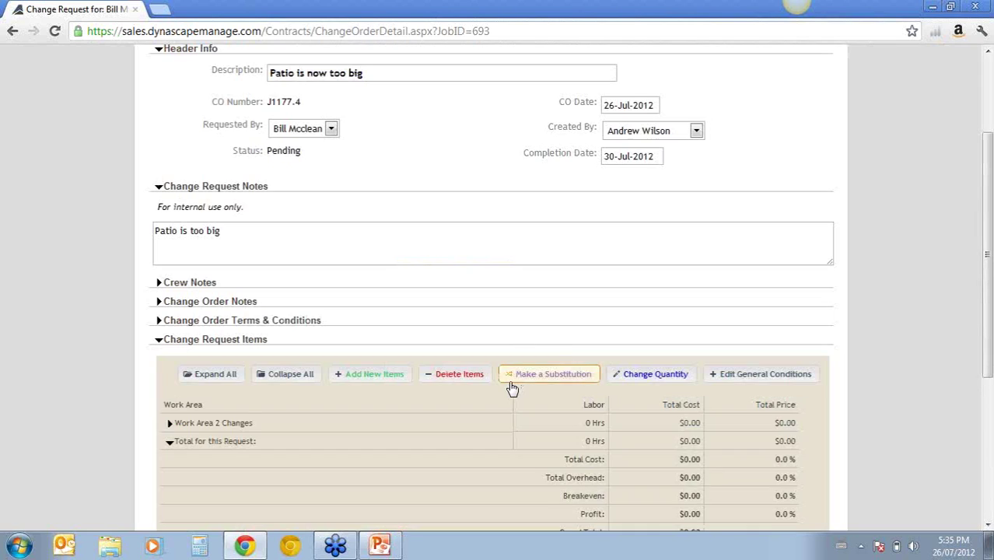
pyautogui.scroll(-1, 480, 374)
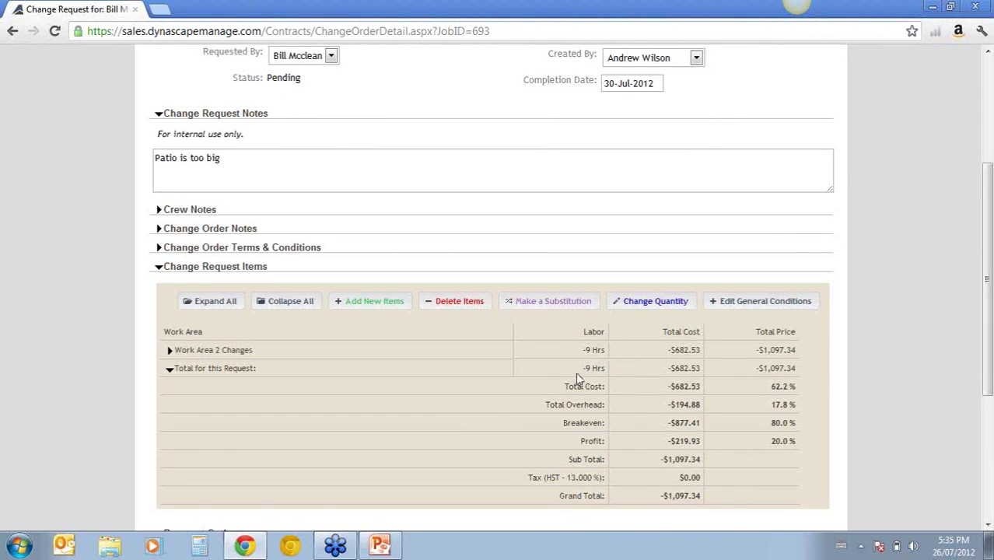
# - Add 5 hours of Debris Removal labor to Work Area 2 on the change request
pyautogui.scroll(-1, 580, 380)
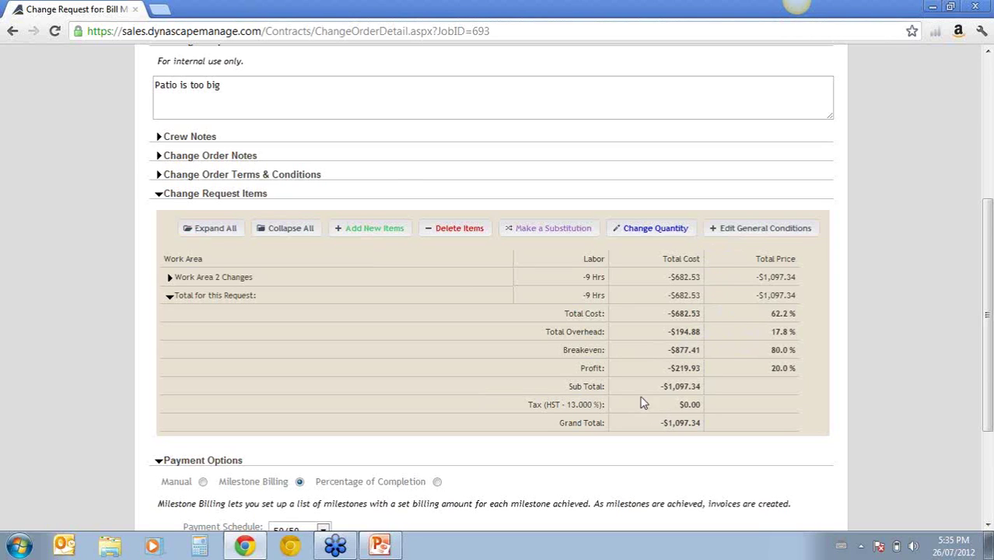
pyautogui.click(357, 235)
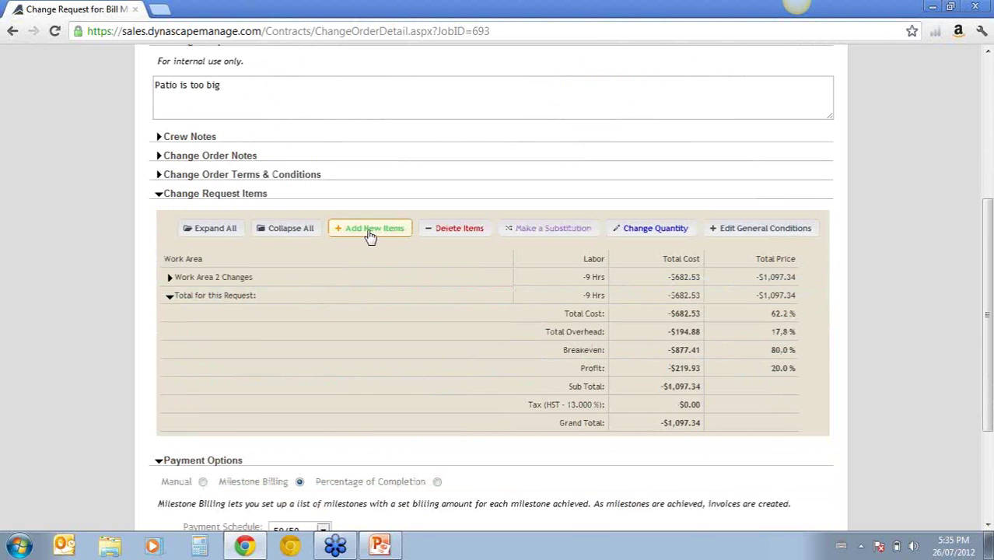
pyautogui.click(372, 235)
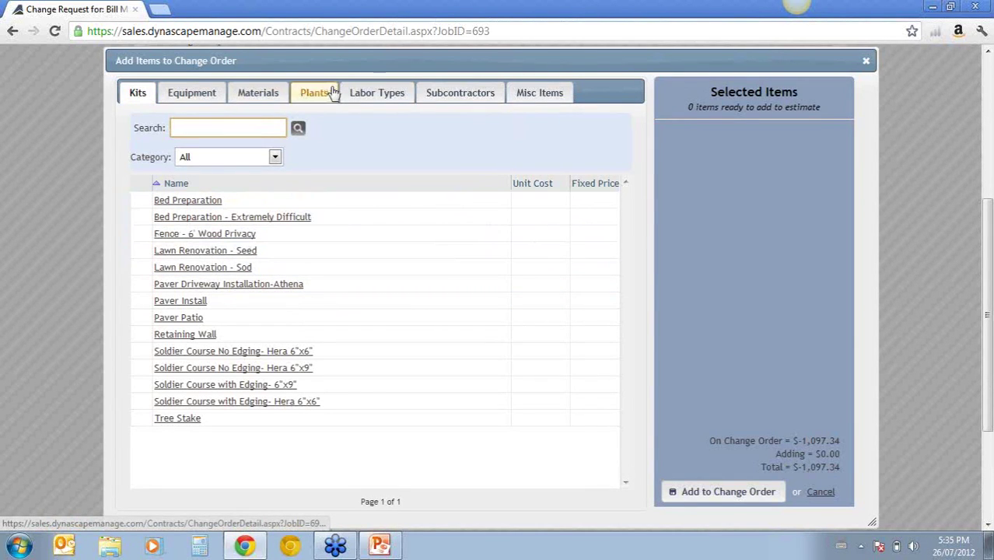
pyautogui.click(380, 94)
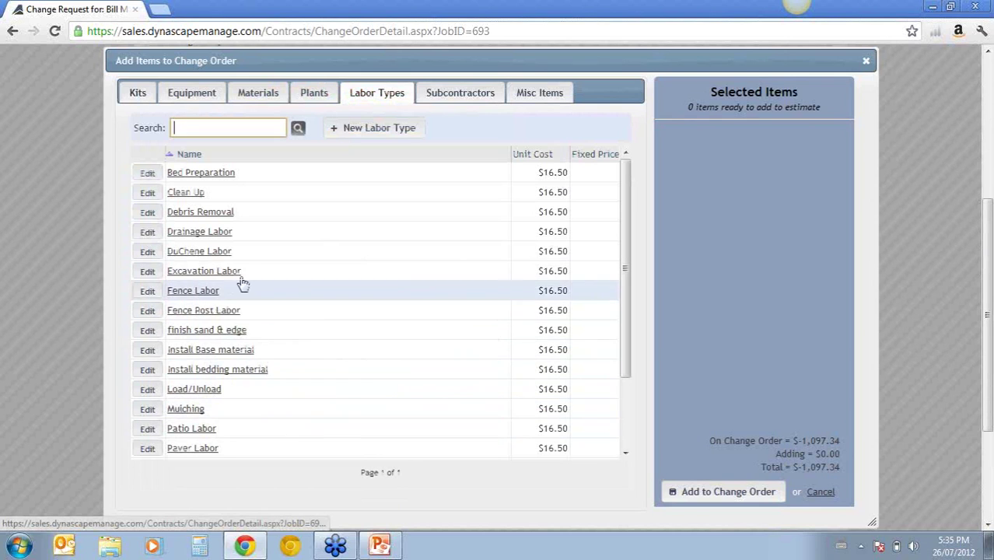
pyautogui.click(192, 218)
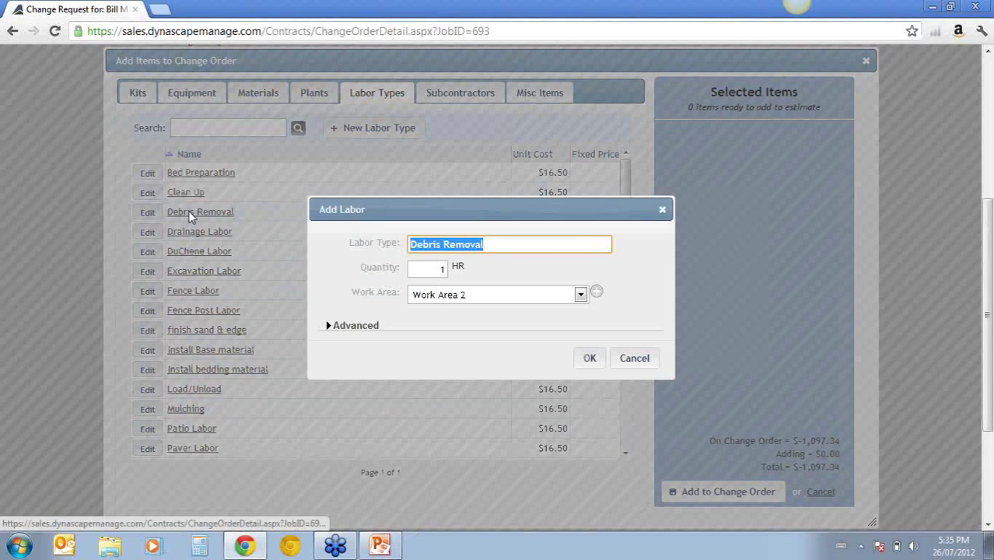
pyautogui.click(428, 273)
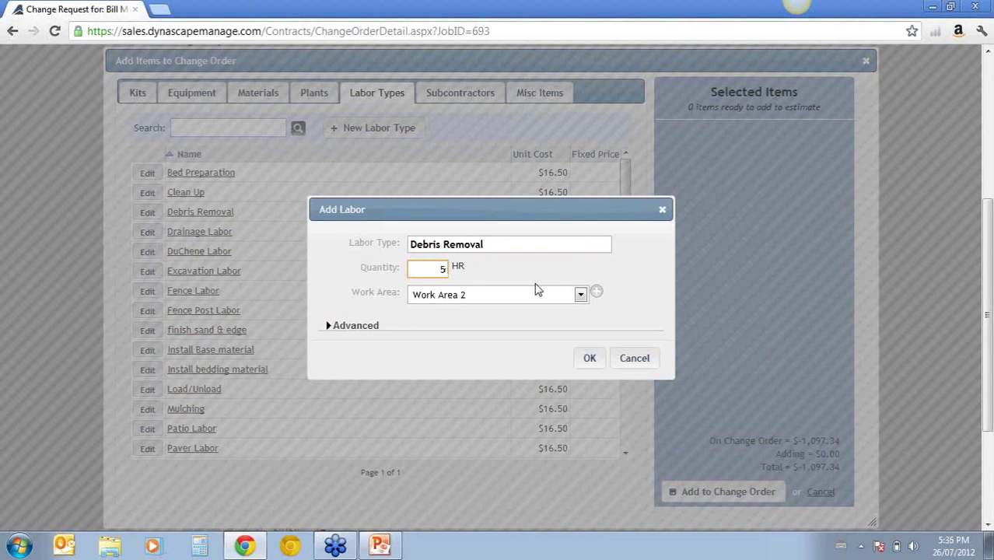
pyautogui.click(592, 362)
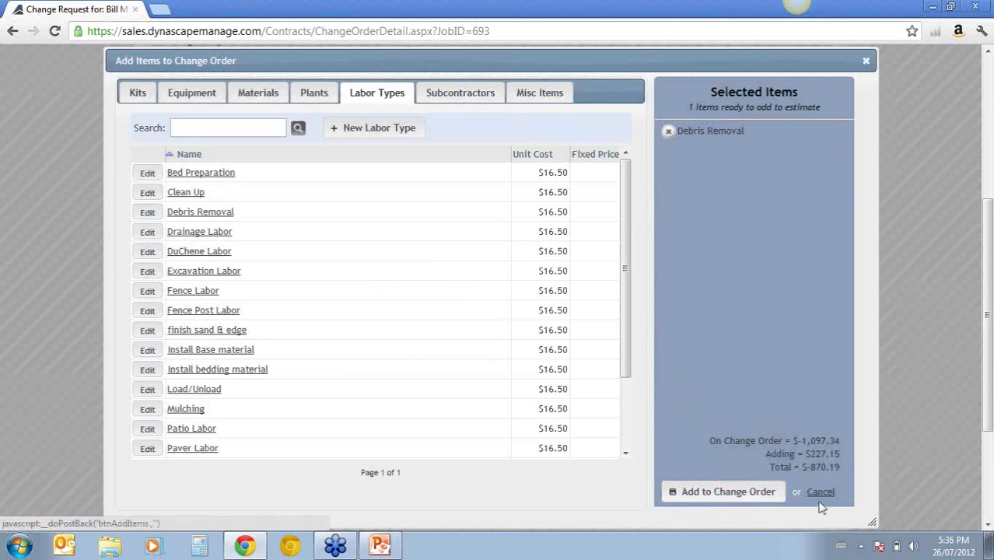
pyautogui.click(720, 493)
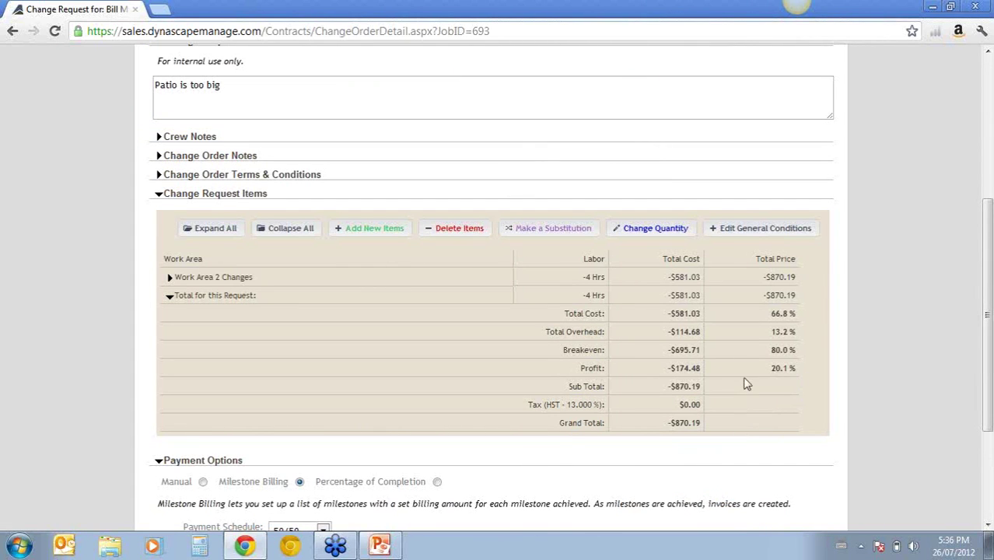
# - Expand the Work Area 2 changes and check the total prices of the Cost Book Items and the Paver Patio kit
pyautogui.click(169, 278)
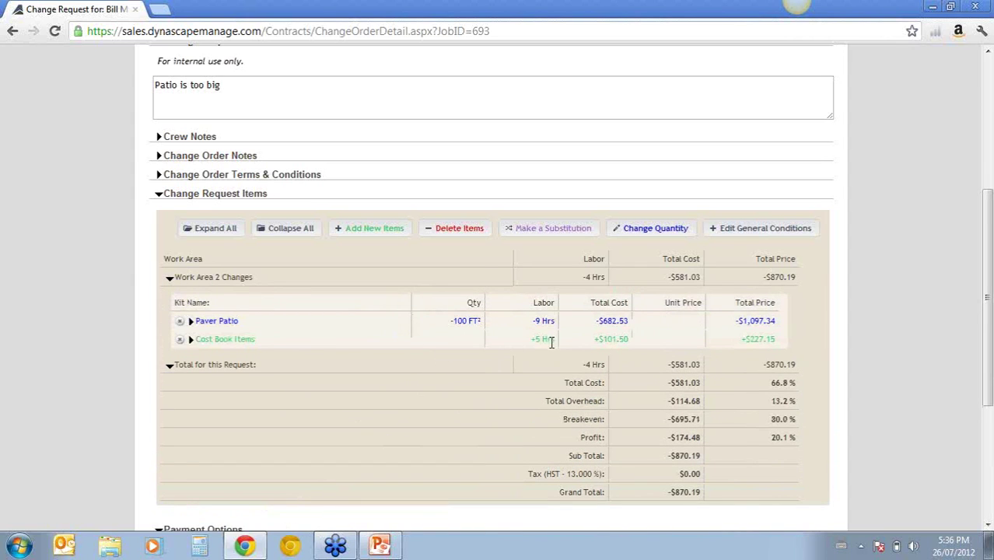
pyautogui.moveTo(746, 340); pyautogui.dragTo(784, 343)
pyautogui.click(771, 340)
pyautogui.moveTo(741, 318); pyautogui.dragTo(770, 318)
# - Set the change request's payment schedule to 100, then save and close the request
pyautogui.scroll(-3, 606, 423)
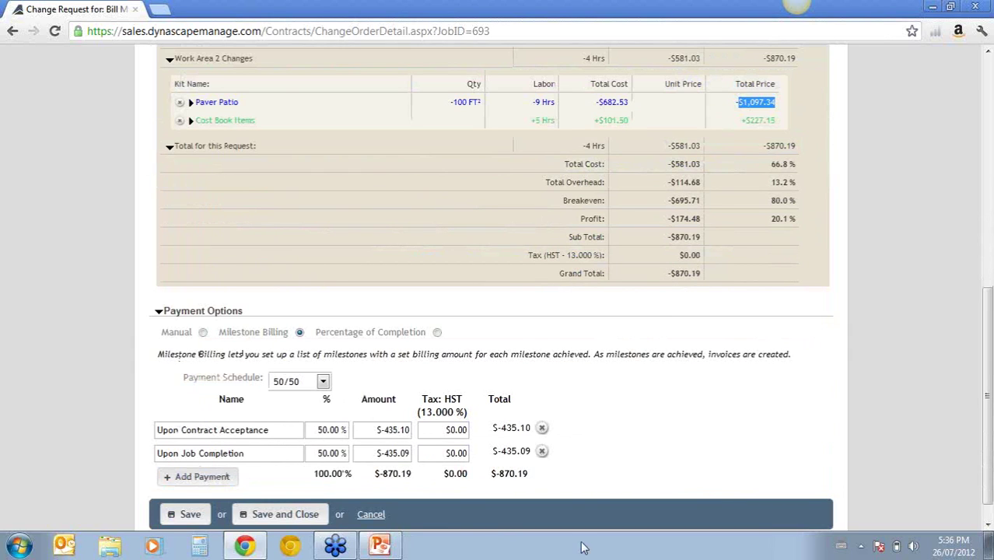
pyautogui.scroll(-1, 622, 444)
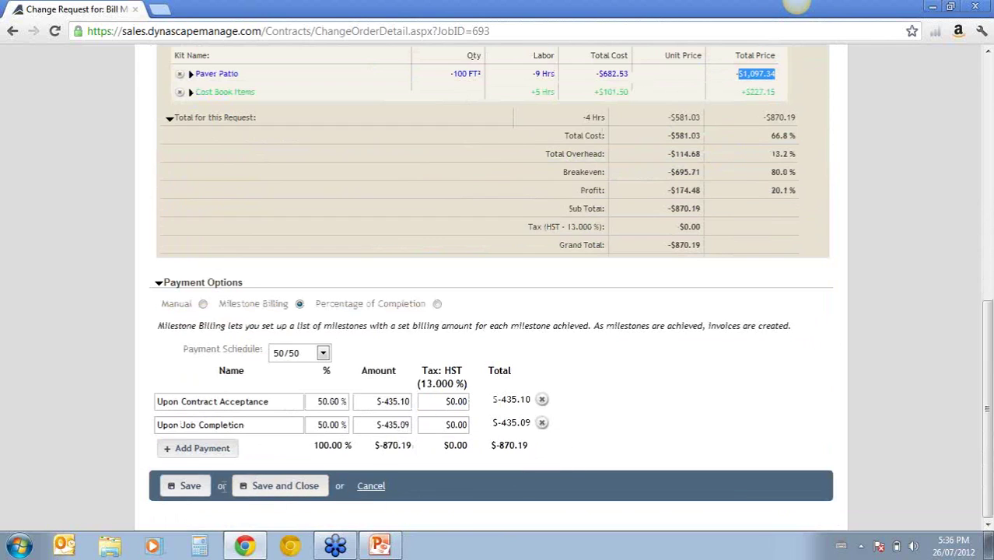
pyautogui.click(301, 354)
pyautogui.click(309, 395)
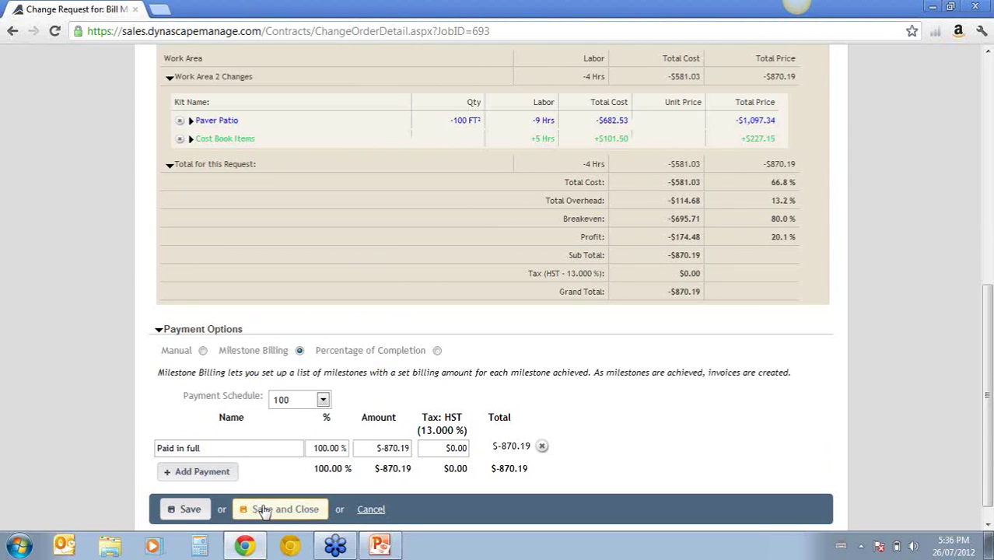
pyautogui.click(263, 508)
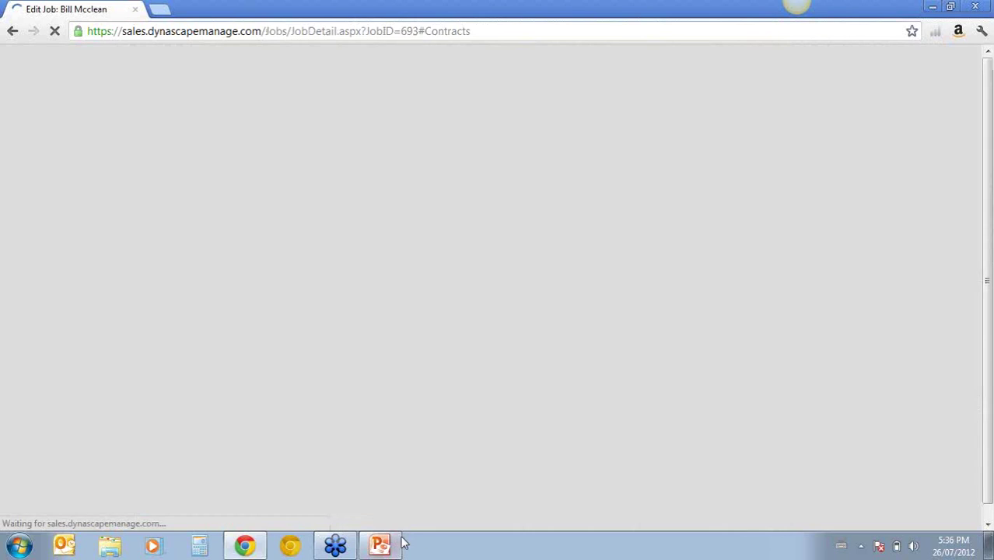
# - Switch to PowerPoint to check the "See the help menu" item on the Agenda slide, then return to the job in the browser
pyautogui.click(385, 547)
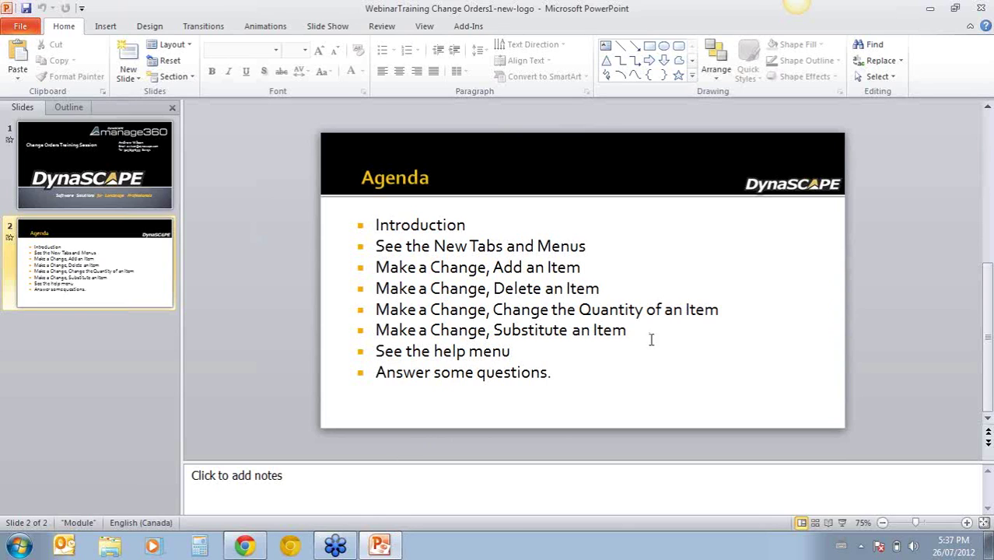
pyautogui.click(510, 351)
pyautogui.moveTo(510, 351); pyautogui.dragTo(374, 352)
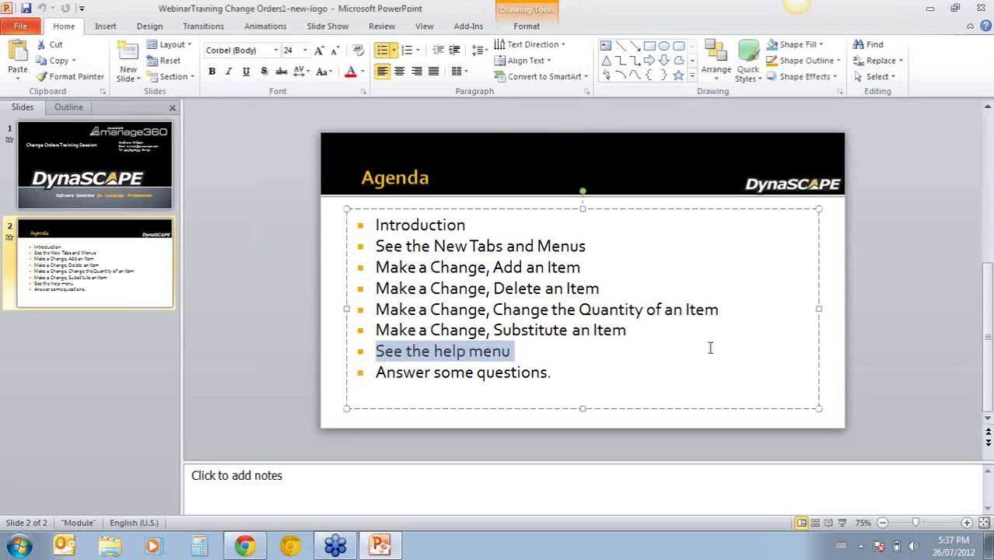
pyautogui.click(642, 355)
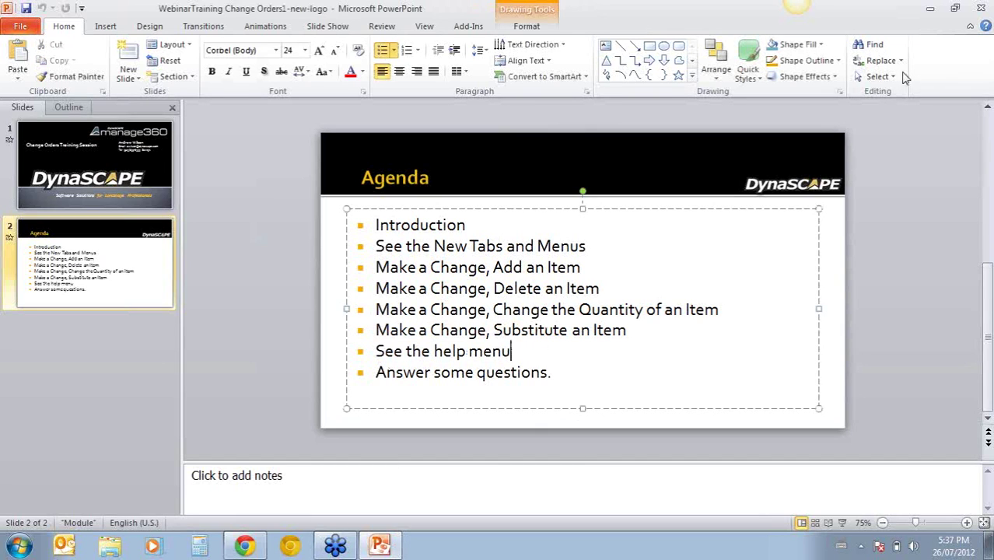
pyautogui.click(933, 10)
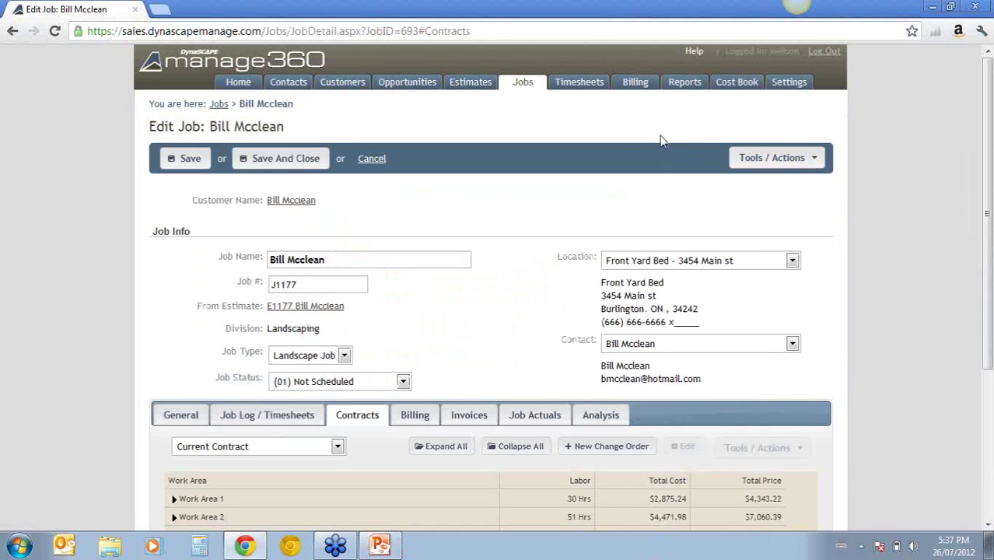
# - Open the help manual and the Timesheets, Billing and Reports pages in separate browser tabs
pyautogui.click(695, 53)
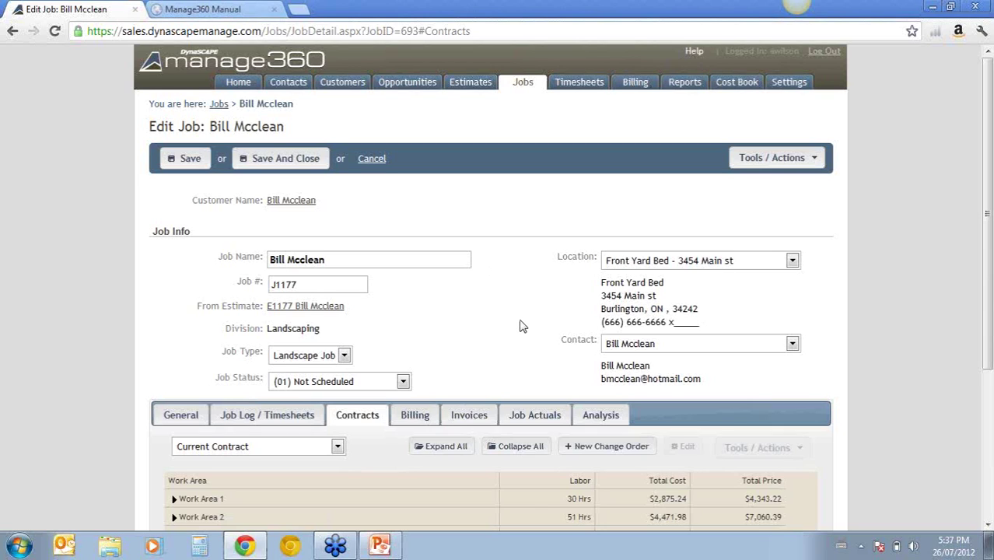
pyautogui.middleClick(584, 87)
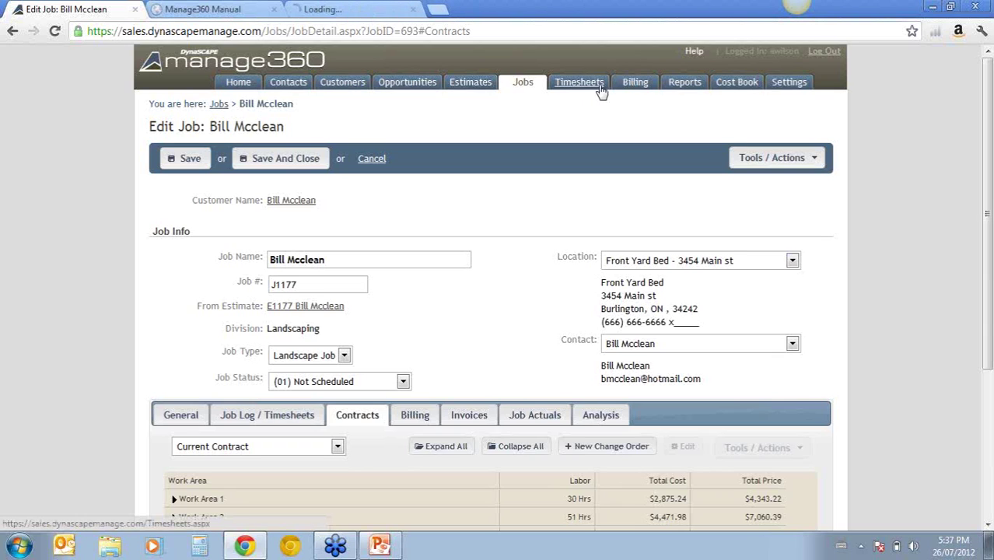
pyautogui.middleClick(634, 87)
pyautogui.middleClick(685, 87)
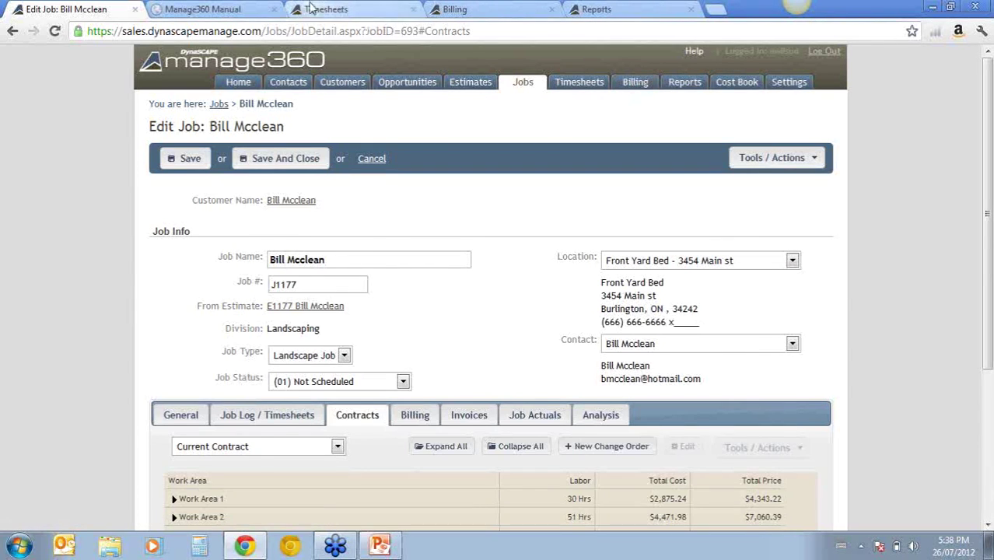
# - View the Timesheets, Billing and Reports pages one after another and close their browser tabs
pyautogui.click(350, 9)
pyautogui.click(490, 9)
pyautogui.click(653, 11)
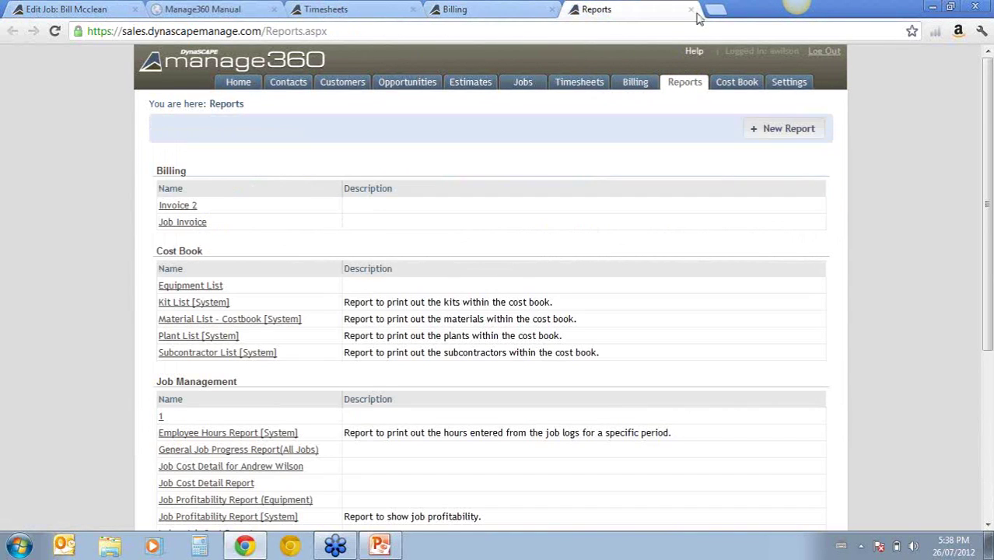
pyautogui.click(691, 9)
pyautogui.click(552, 9)
pyautogui.click(412, 10)
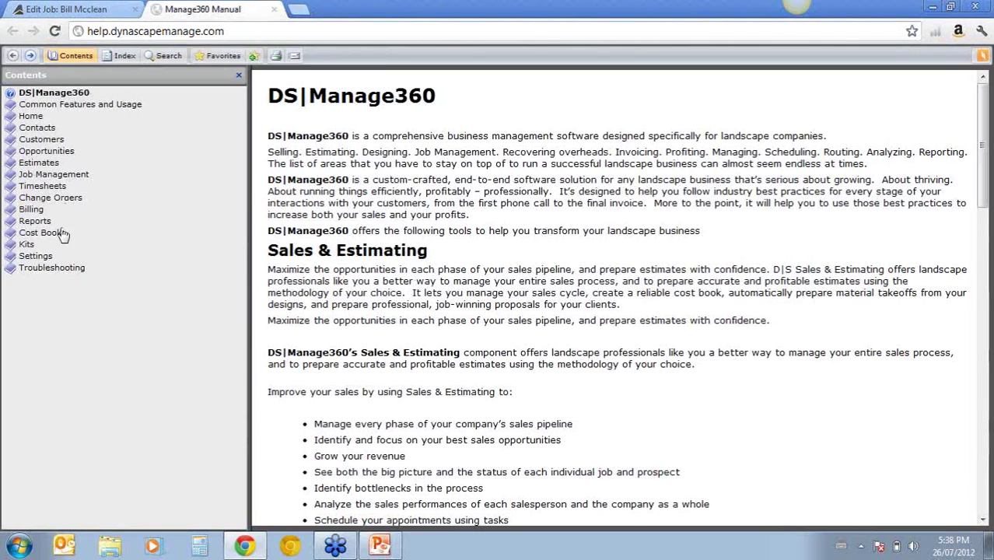
# - Go back to the job page and open the help manual's Change Orders chapter from there
pyautogui.click(100, 8)
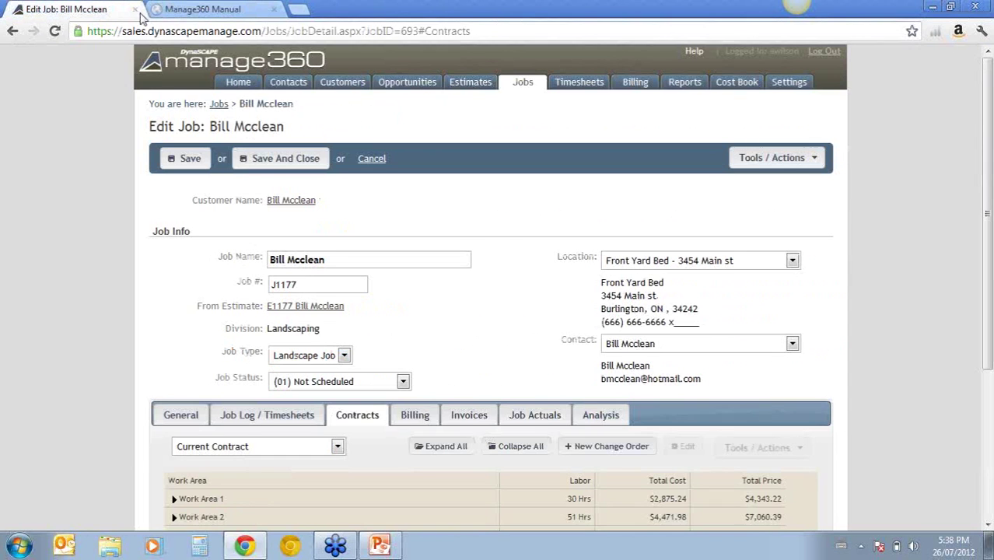
pyautogui.click(695, 52)
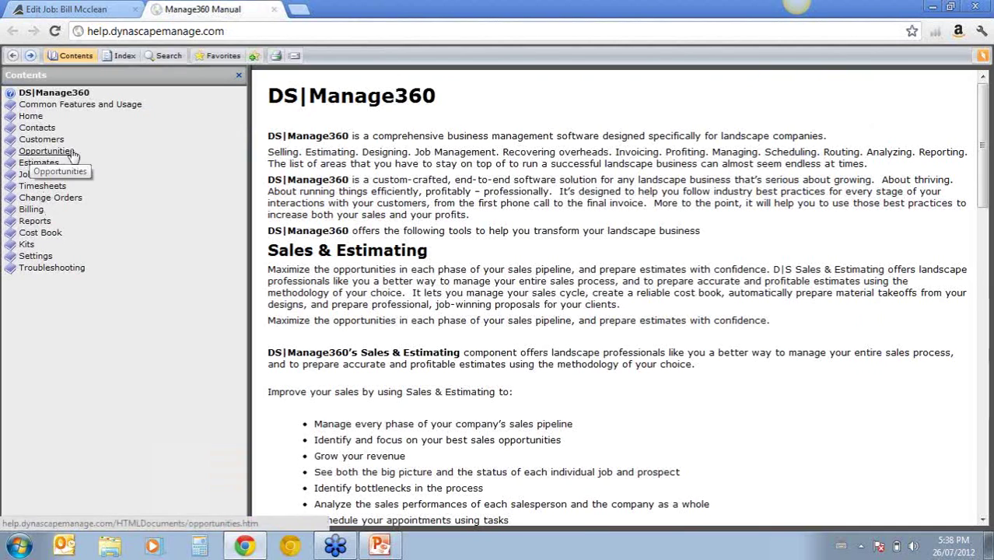
pyautogui.click(70, 198)
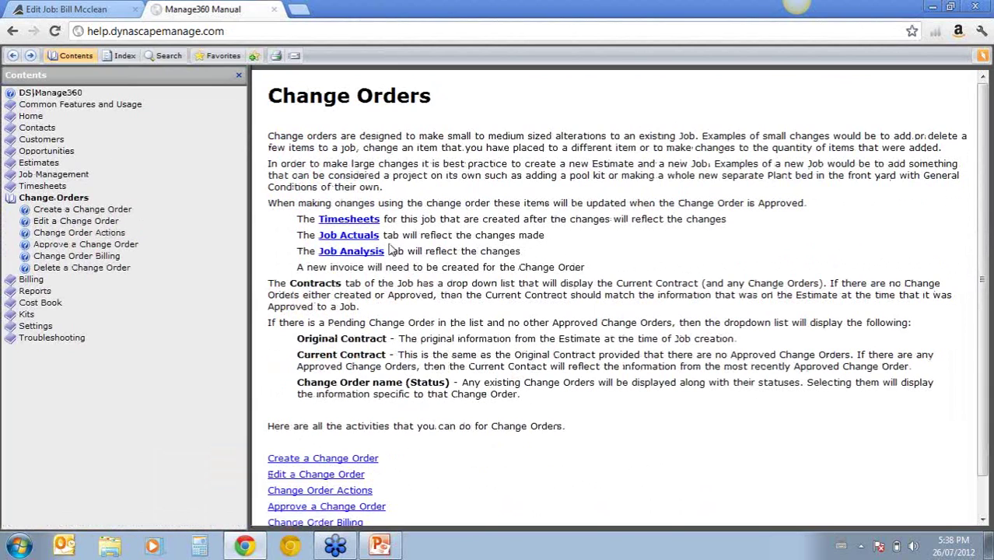
# - Read the help topic "Create a Change Order" down to its Change Request Items section
pyautogui.click(72, 212)
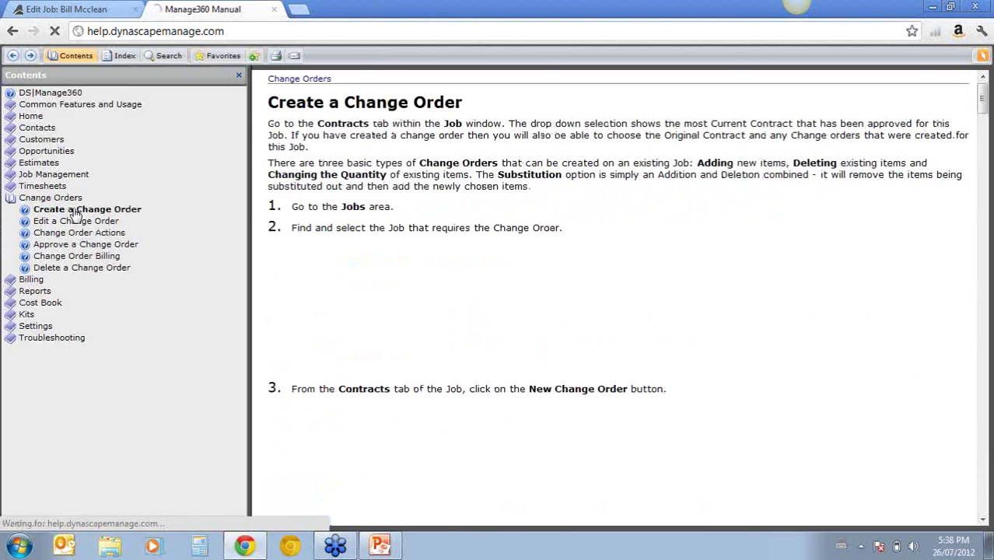
pyautogui.scroll(-5, 718, 213)
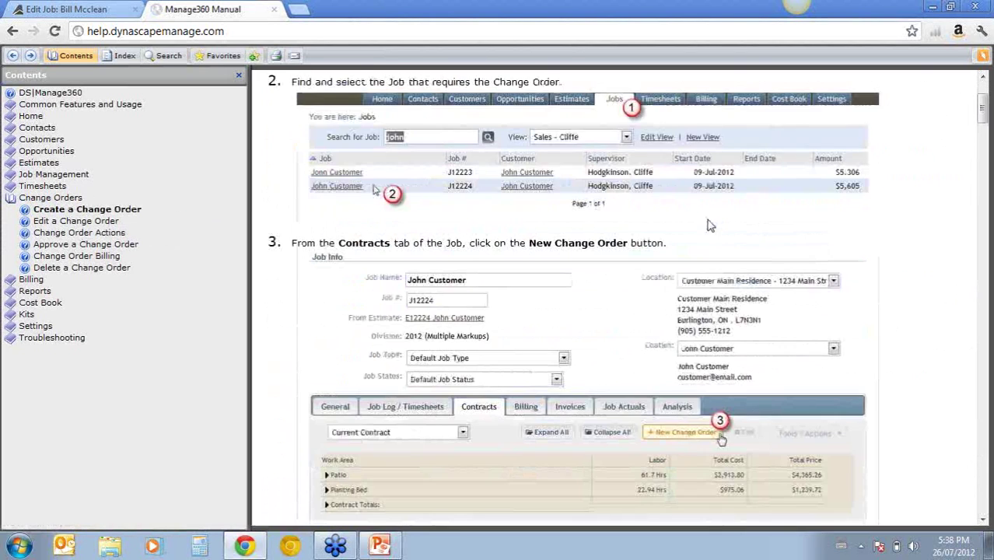
pyautogui.scroll(-10, 699, 239)
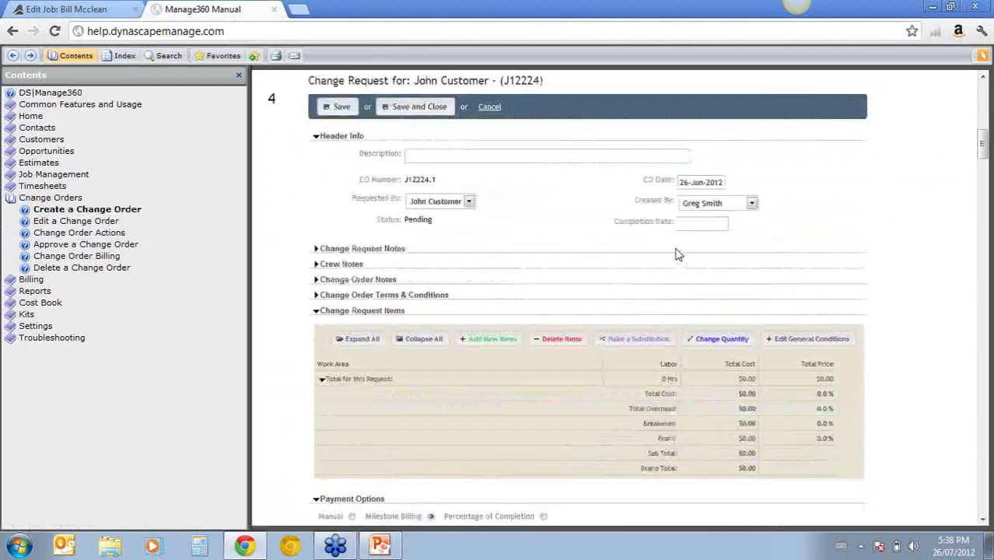
pyautogui.scroll(-9, 524, 292)
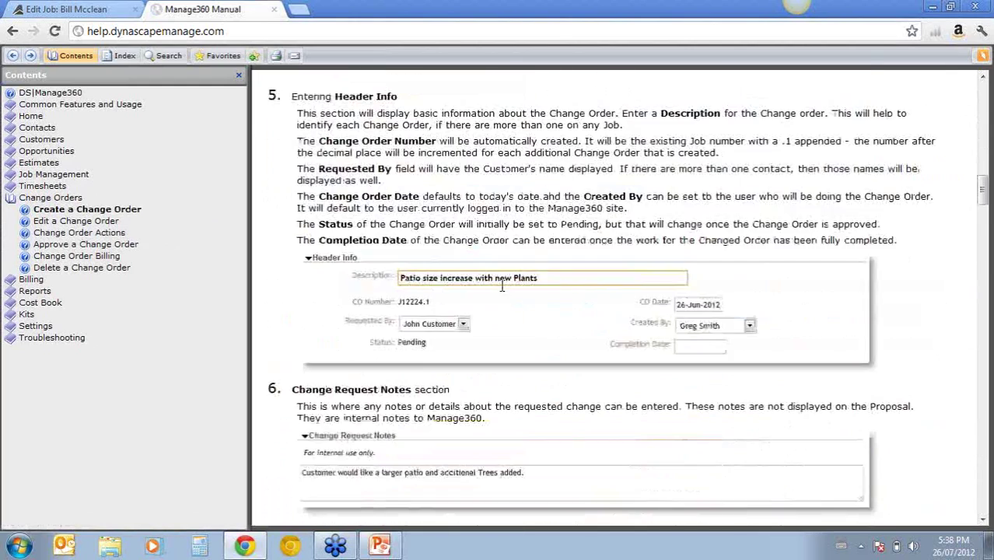
pyautogui.scroll(-3, 502, 292)
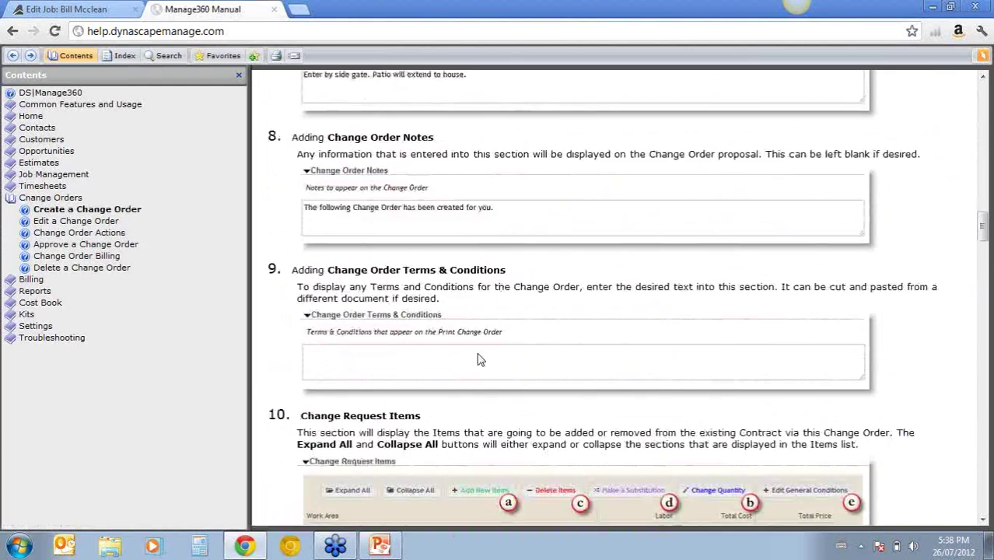
pyautogui.scroll(-3, 481, 360)
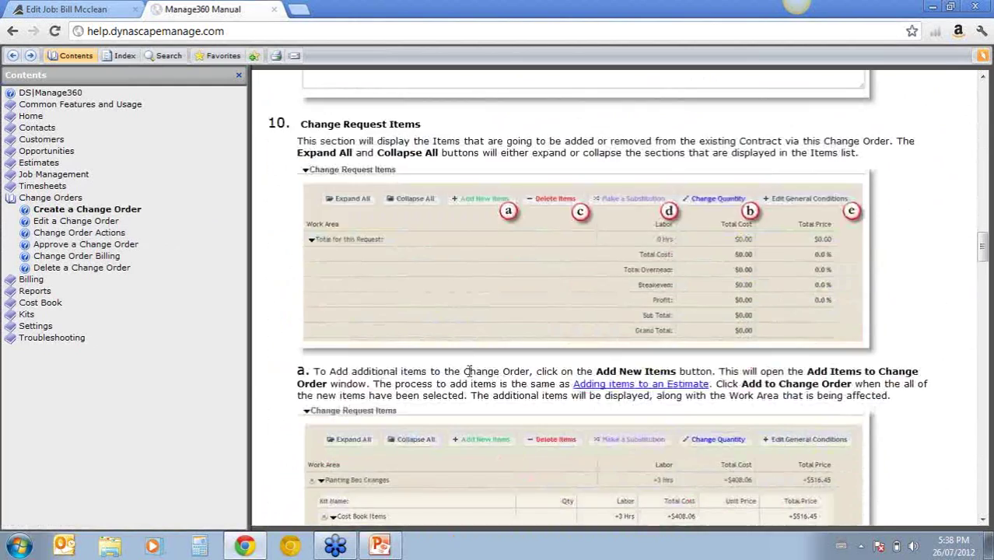
# - Read the help topic "Edit a Change Order" through to its final instructions
pyautogui.click(76, 221)
pyautogui.scroll(-5, 572, 280)
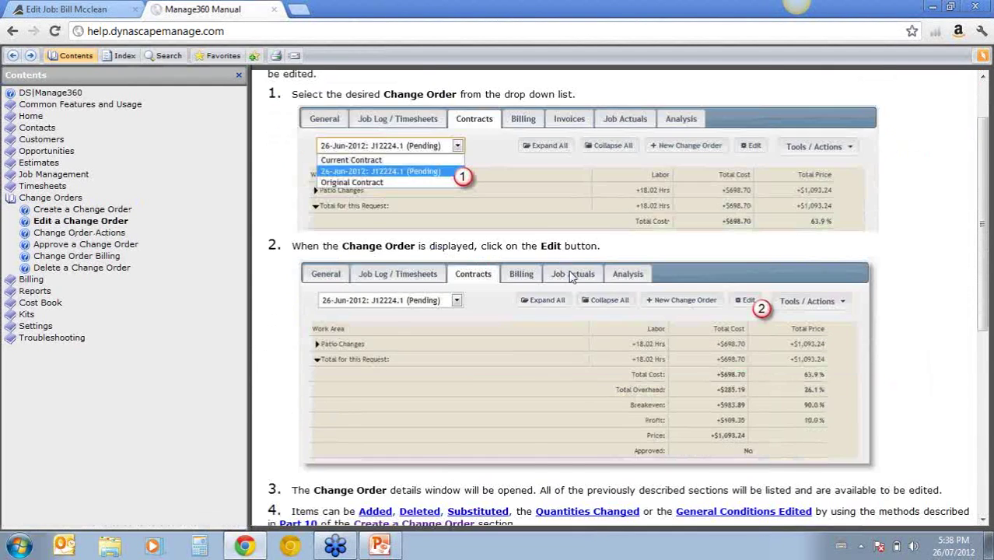
pyautogui.scroll(-2, 574, 296)
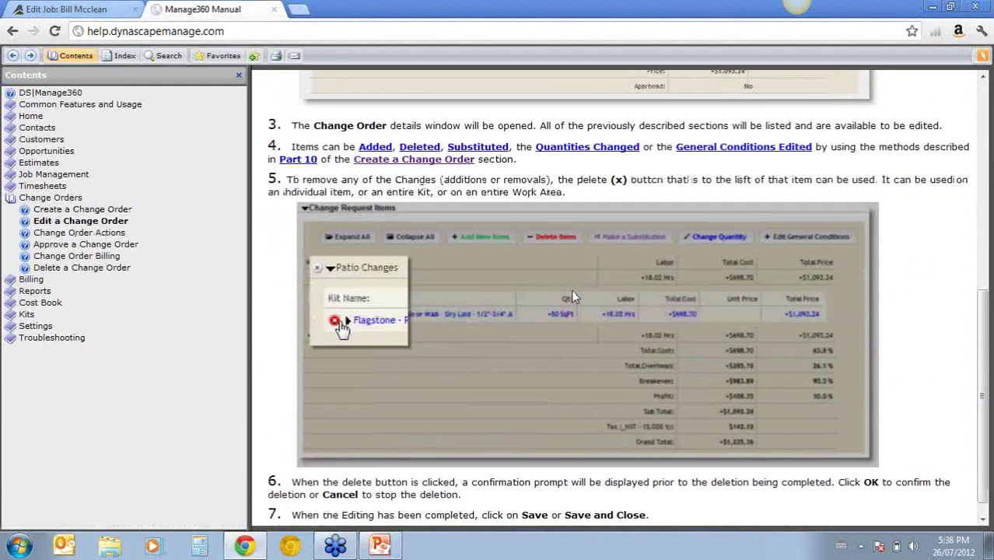
pyautogui.scroll(-1, 571, 296)
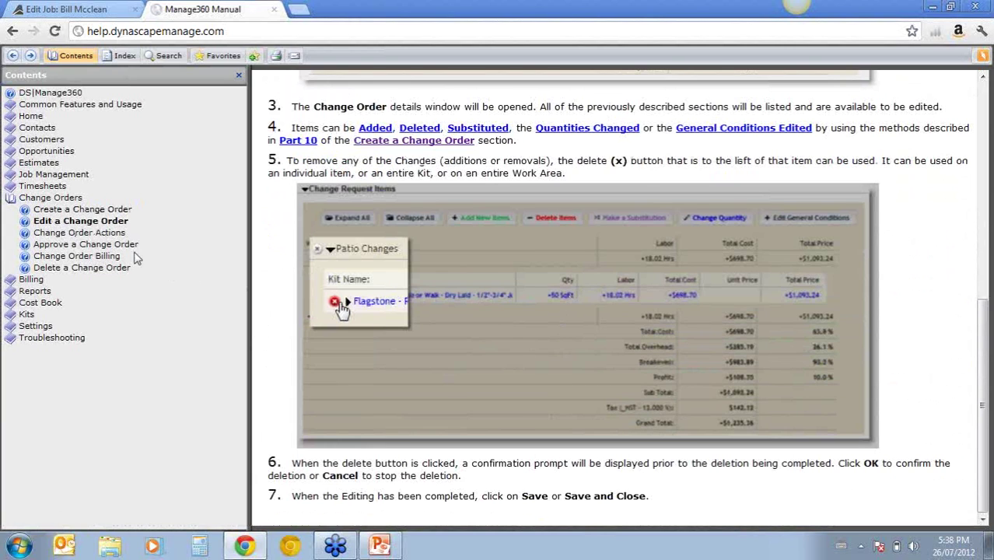
# - Read the help topic "Change Order Actions" down to the sample Change Order proposal
pyautogui.click(97, 233)
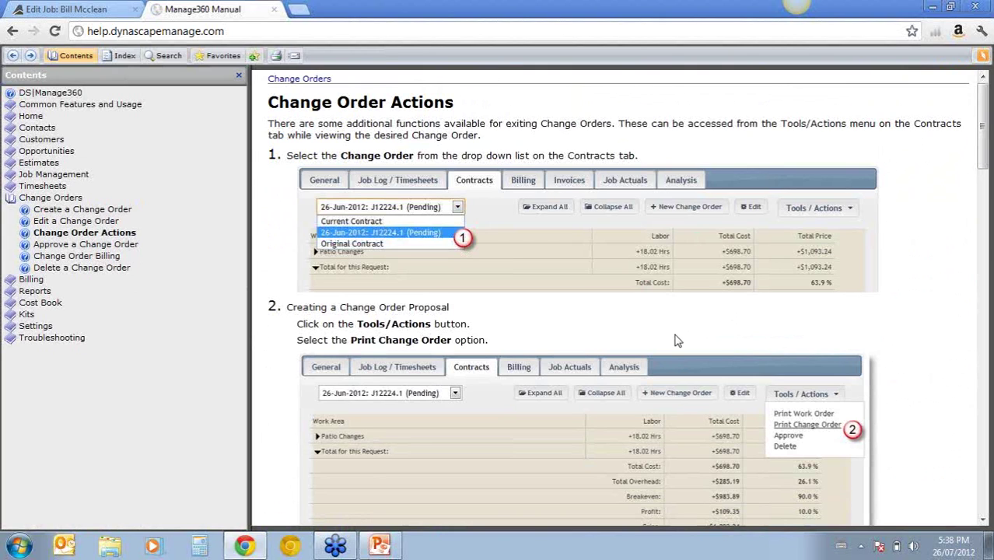
pyautogui.scroll(-2, 603, 381)
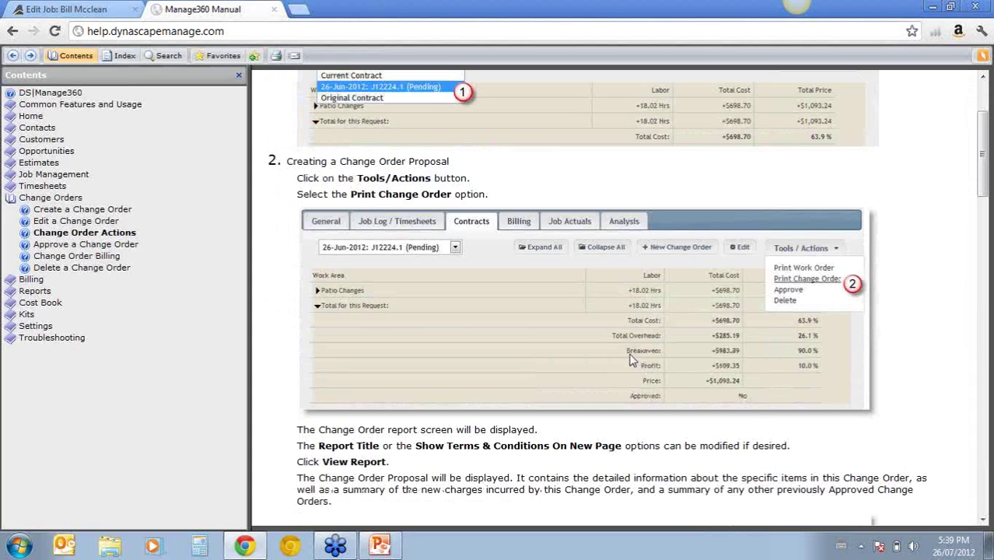
pyautogui.scroll(-5, 638, 354)
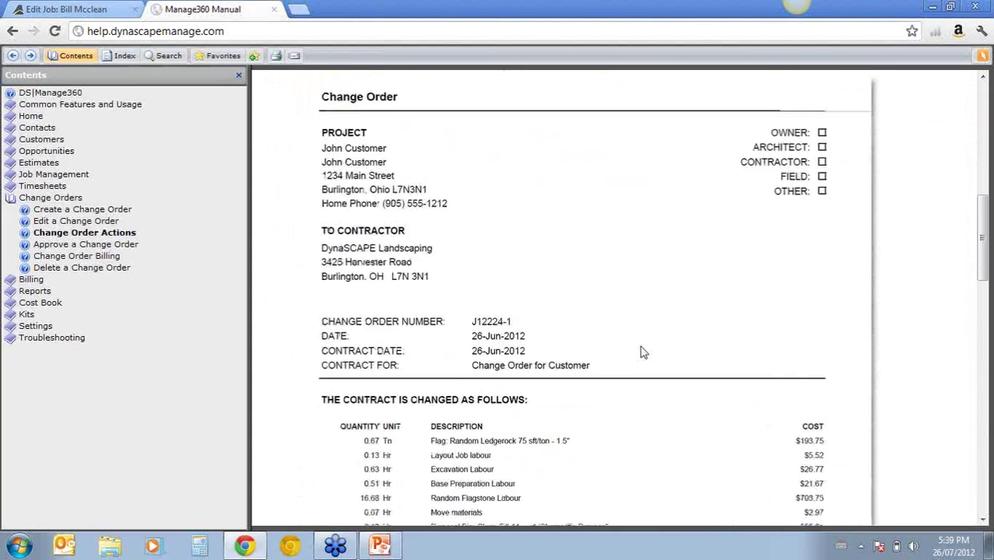
# - Read the help topic "Approve a Change Order" through to its final step and return to its beginning
pyautogui.click(86, 245)
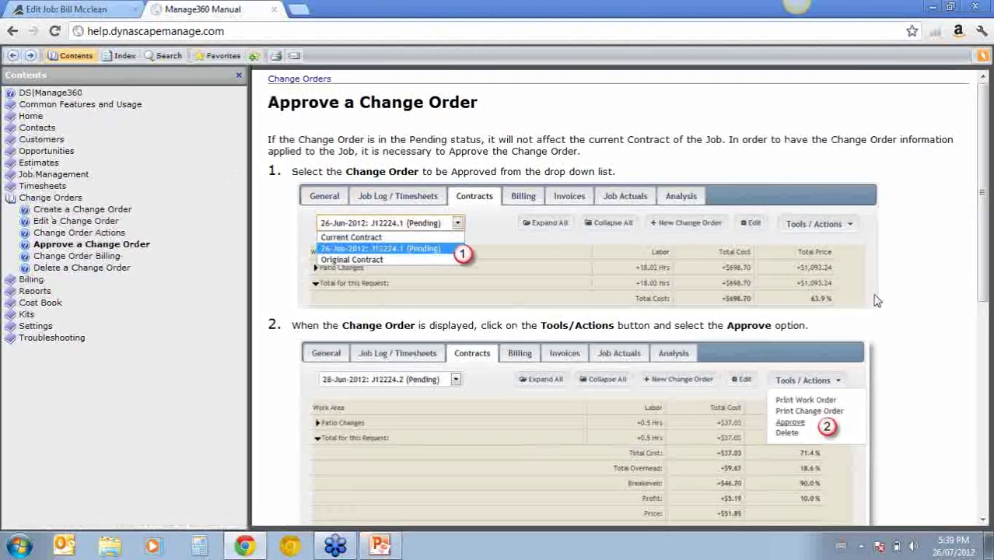
pyautogui.scroll(-5, 656, 355)
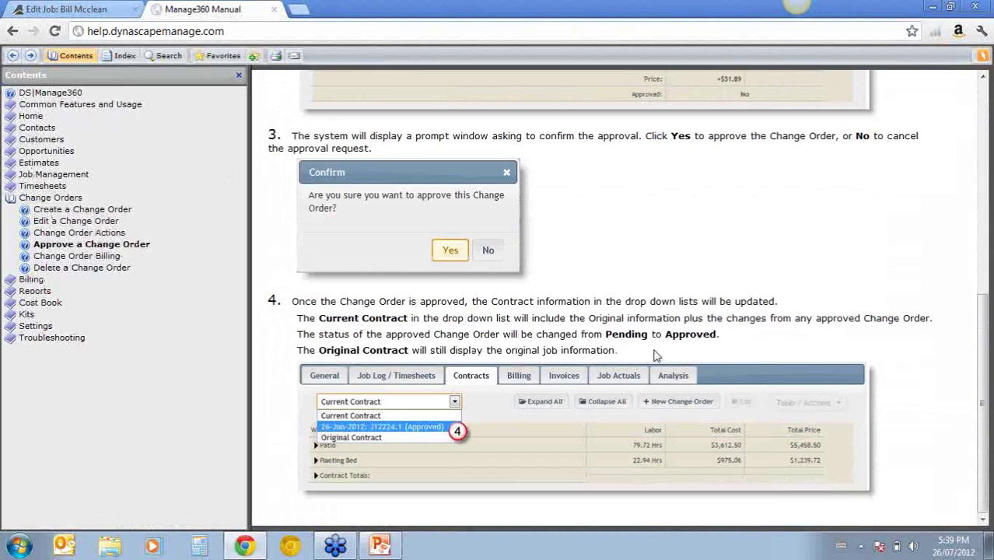
pyautogui.scroll(5, 633, 359)
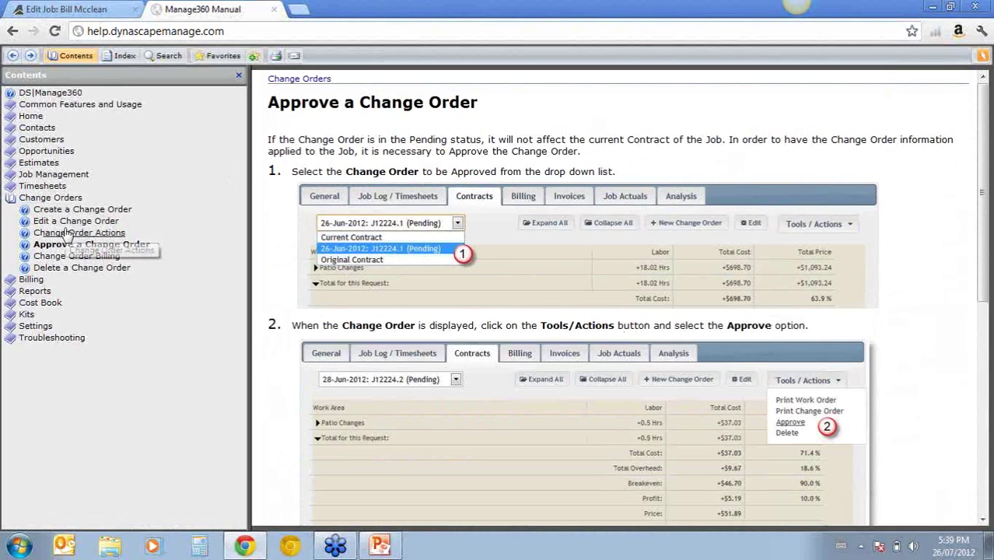
# - Read the help topic "Change Order Billing" down to the Job Progress instructions and collapse the Change Orders chapter
pyautogui.click(72, 258)
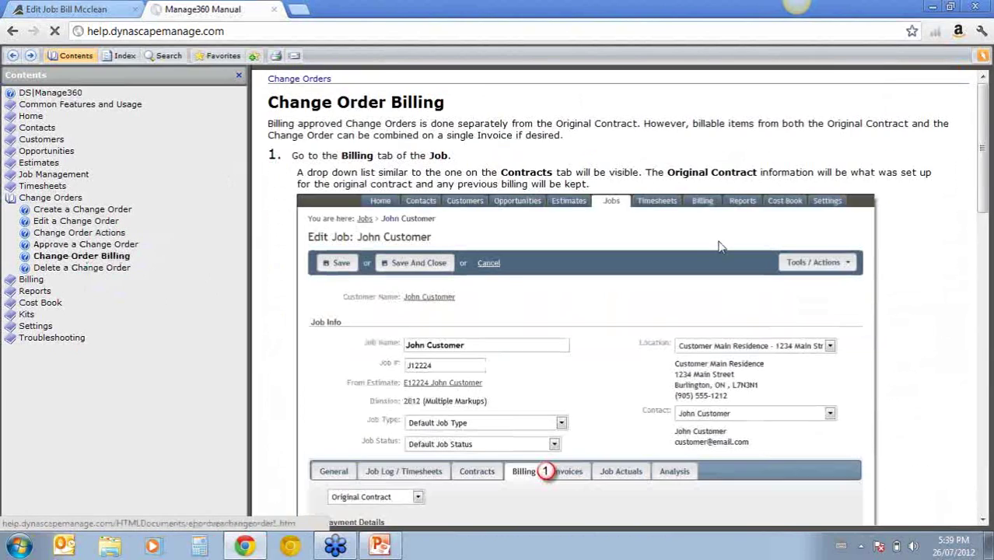
pyautogui.scroll(-5, 634, 336)
pyautogui.scroll(-4, 634, 336)
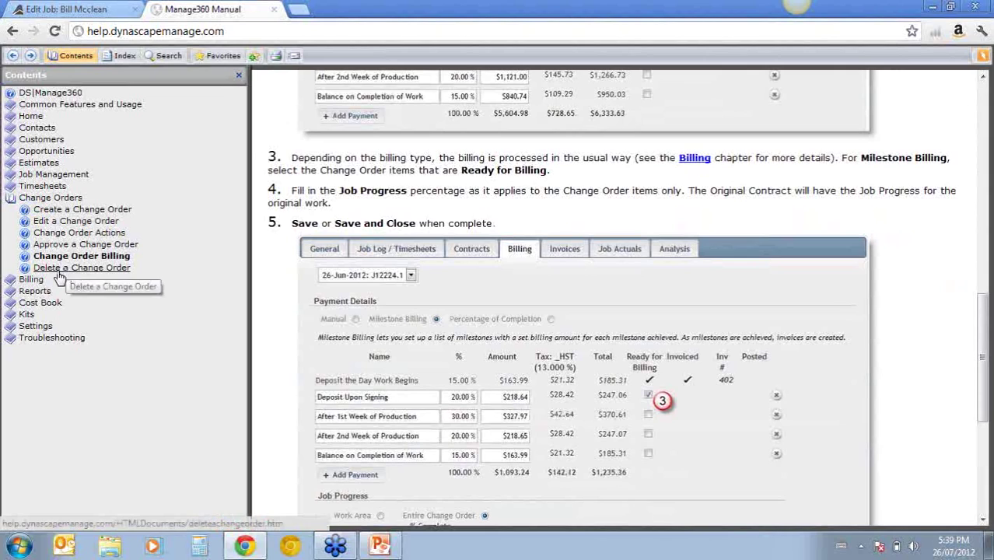
pyautogui.click(11, 199)
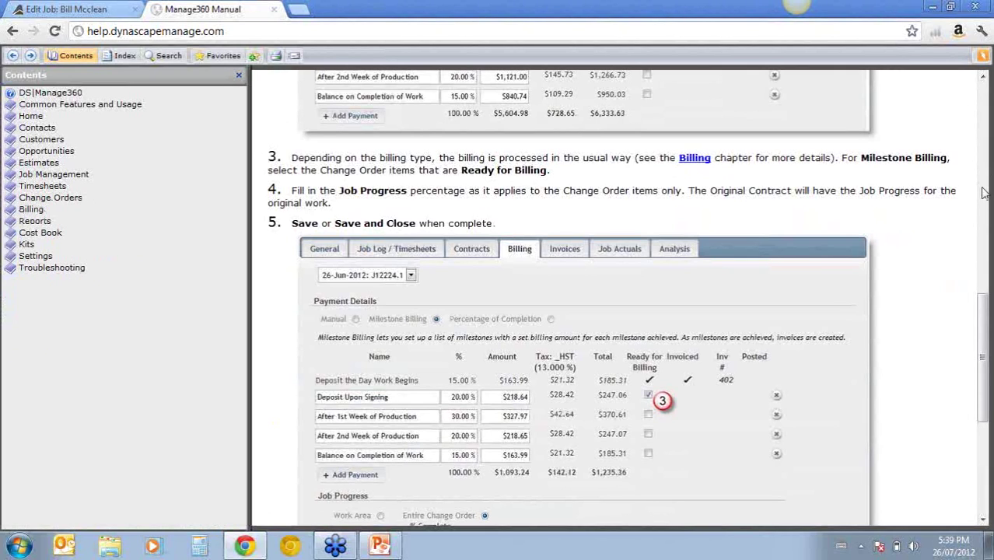
# - Return to the job page and display the pending change order with all its work area items expanded
pyautogui.click(125, 10)
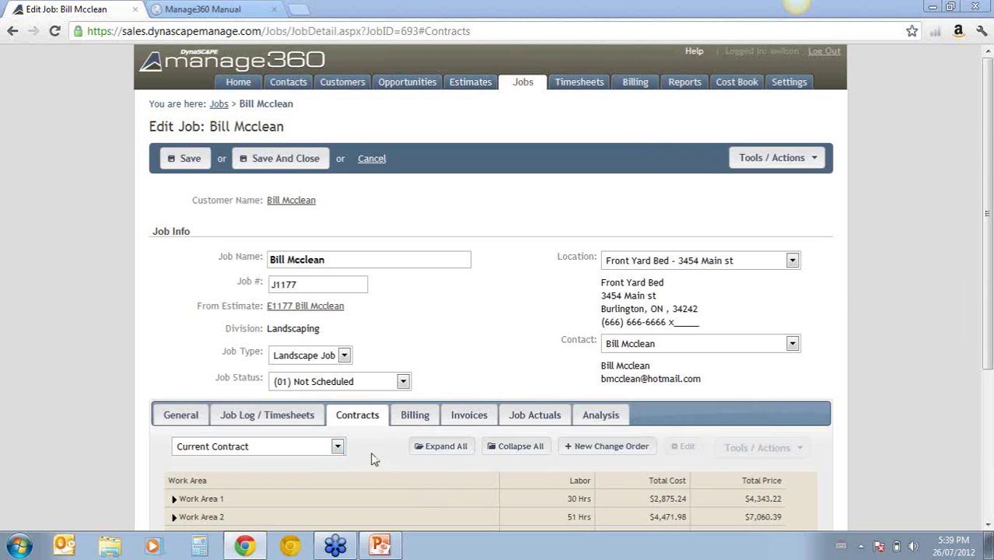
pyautogui.scroll(-2, 371, 462)
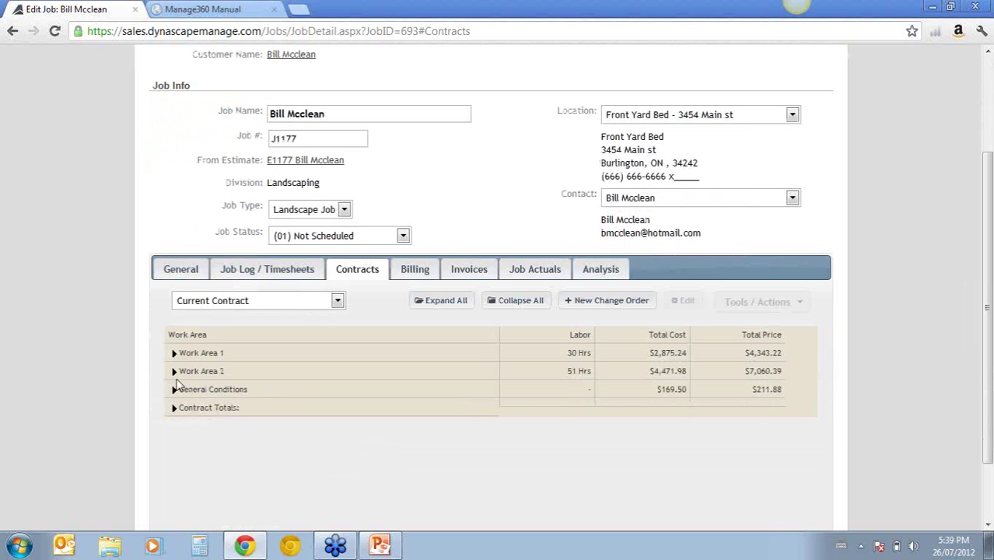
pyautogui.click(337, 301)
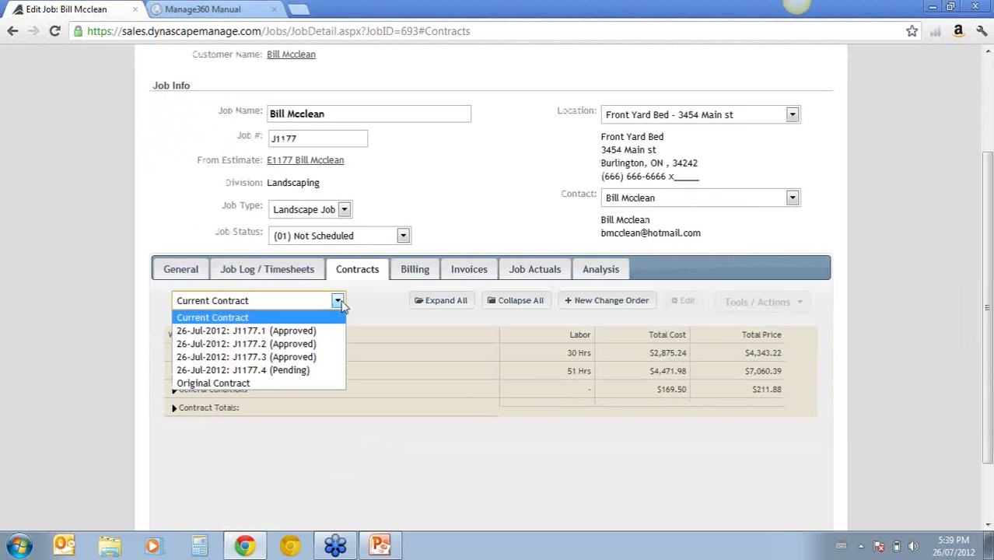
pyautogui.click(284, 370)
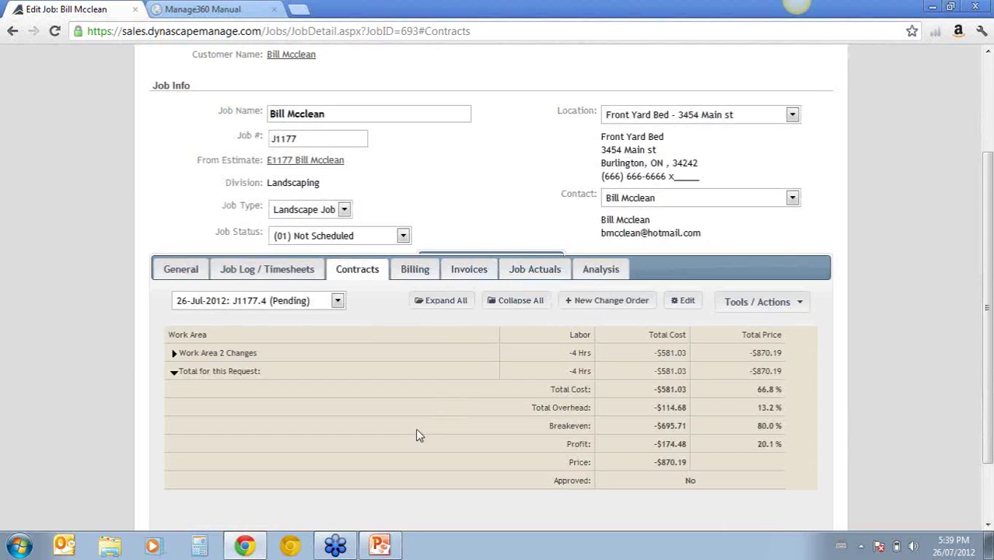
pyautogui.scroll(-1, 416, 288)
pyautogui.click(445, 227)
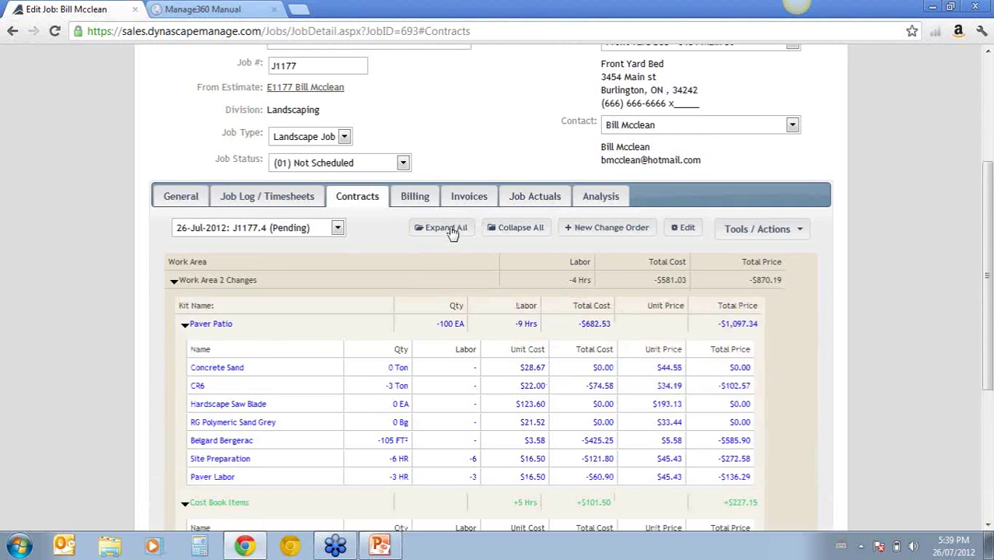
# - Review the pending change order's Paver Patio and Debris Removal items, its totals and its available actions
pyautogui.scroll(-2, 416, 366)
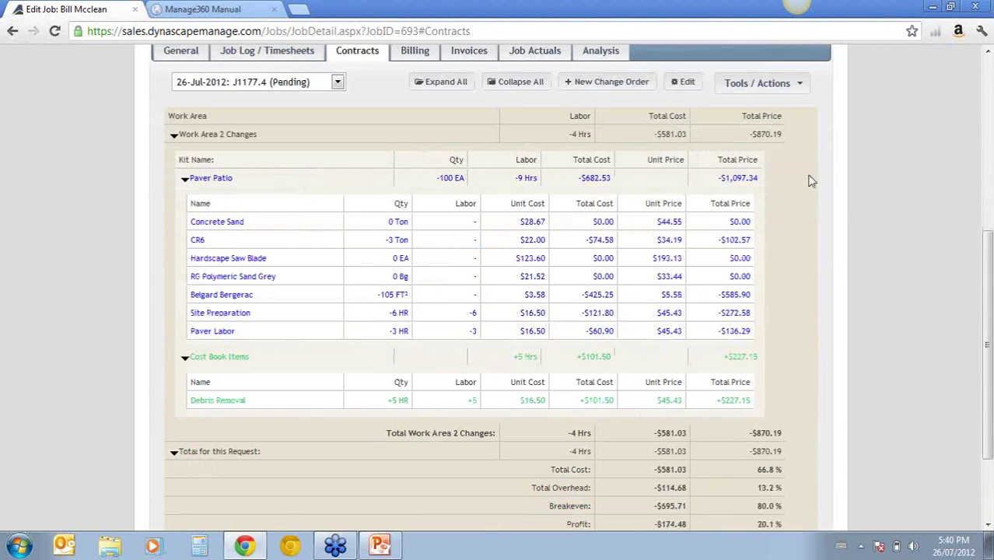
pyautogui.scroll(-2, 806, 222)
pyautogui.scroll(2, 807, 224)
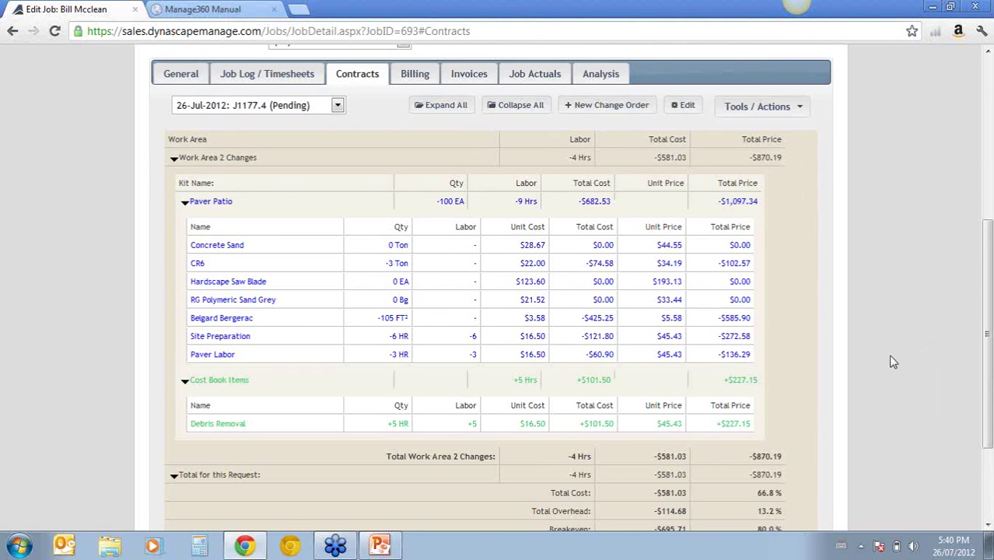
pyautogui.click(764, 109)
pyautogui.scroll(-2, 539, 362)
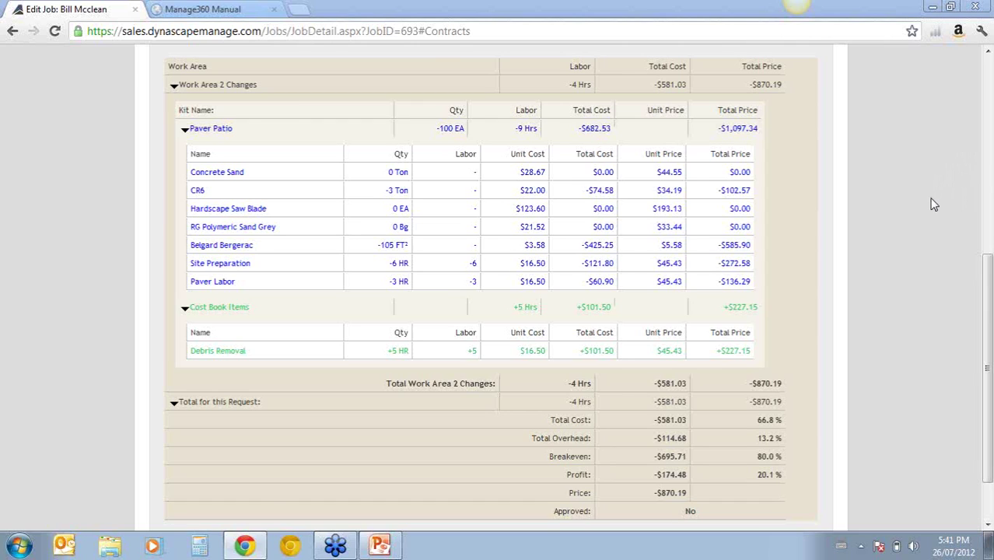
# - Switch to the PowerPoint presentation and start the slide show from the "Change Orders Training Session" title slide
pyautogui.click(380, 545)
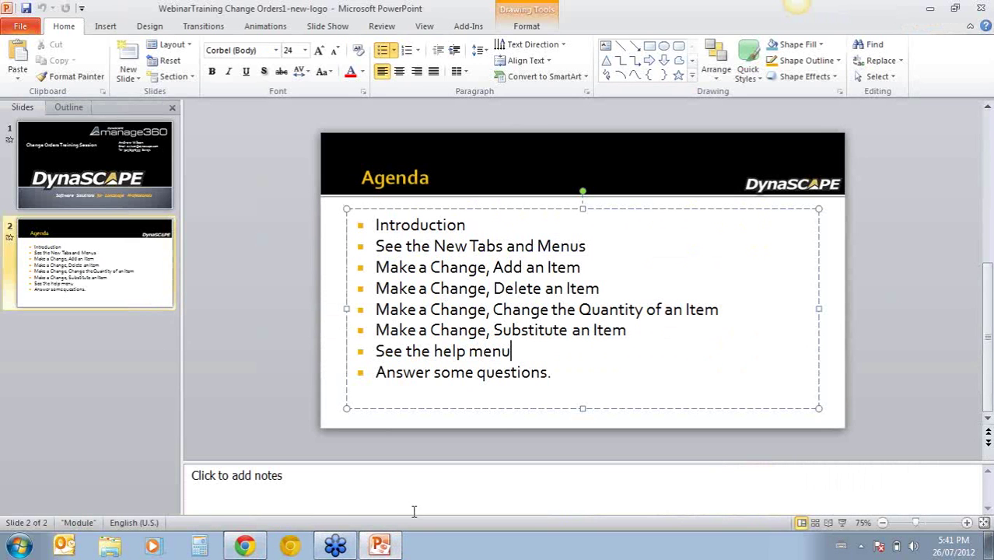
pyautogui.click(71, 191)
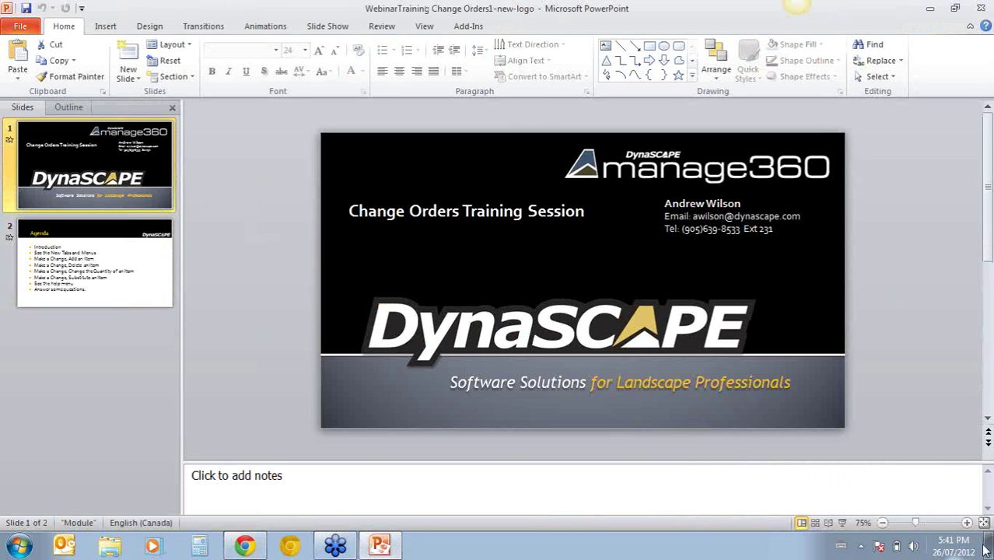
pyautogui.click(842, 523)
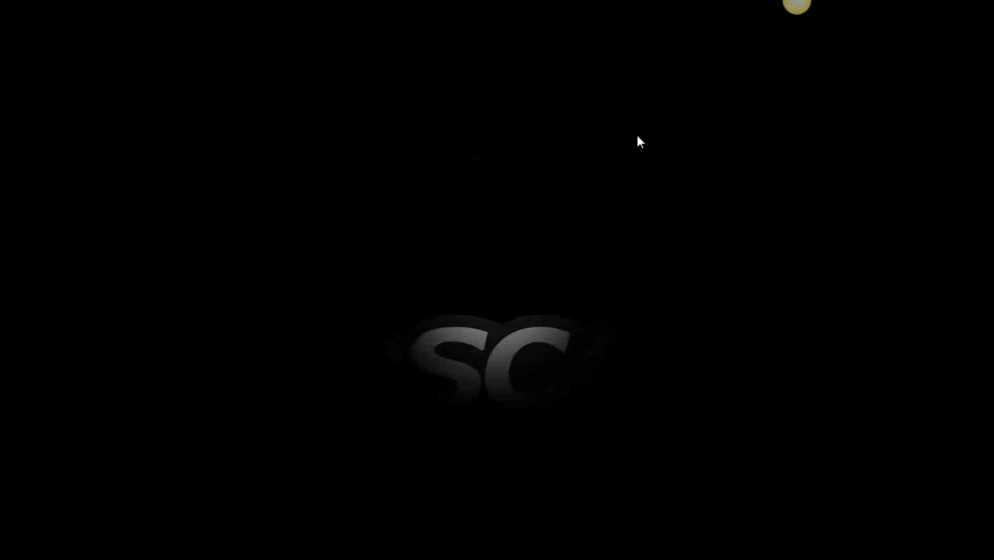